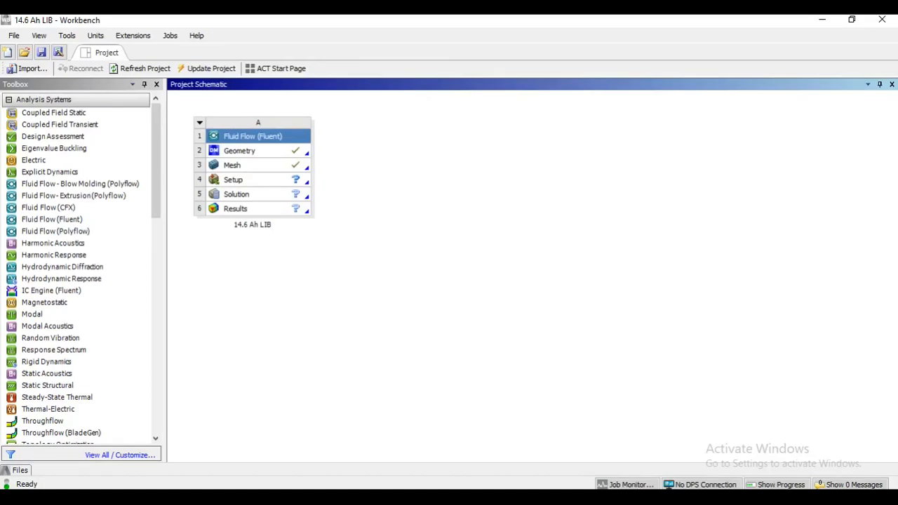
Open the Setup cell of the Fluid Flow (Fluent) system for editing and launch the 3D solver with Double Precision enabled
left_click(233, 179)
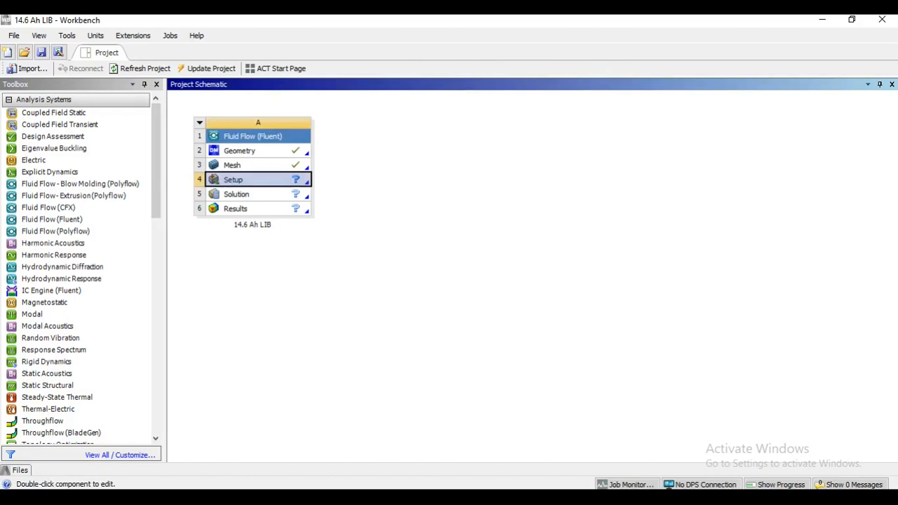
right_click(257, 181)
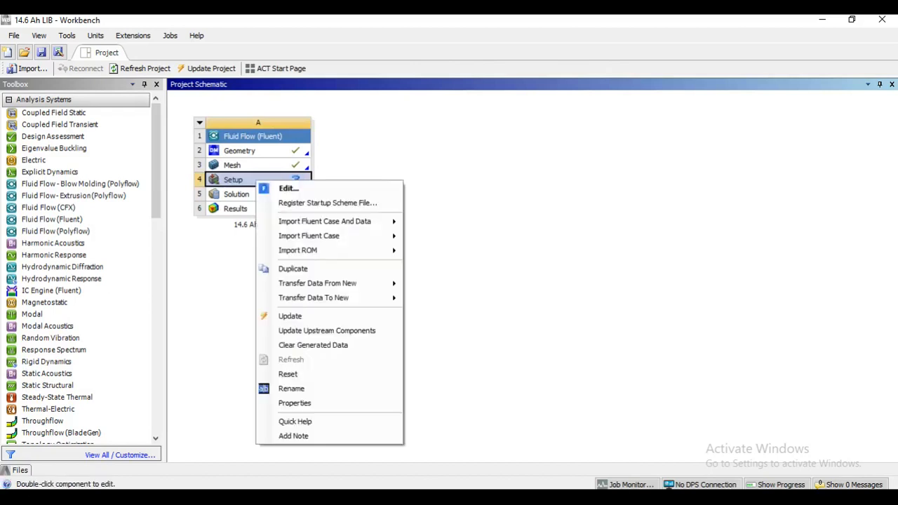
left_click(289, 189)
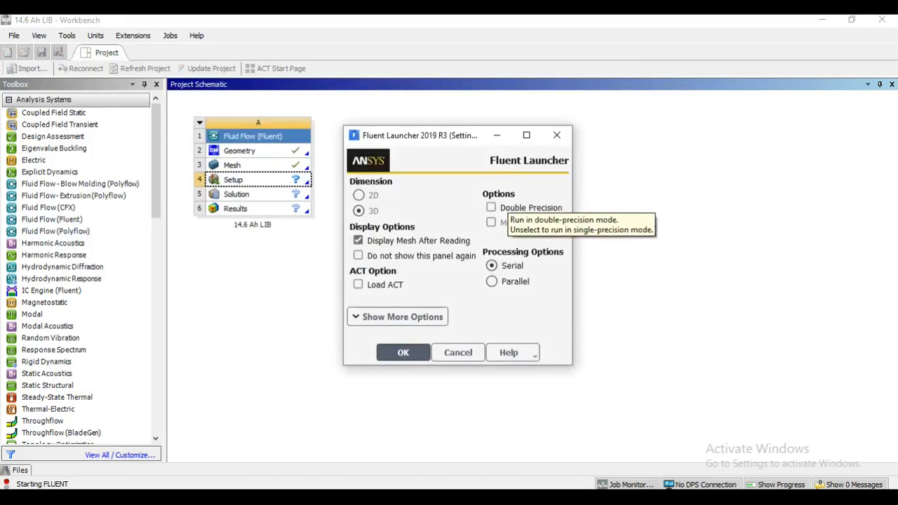
left_click(492, 208)
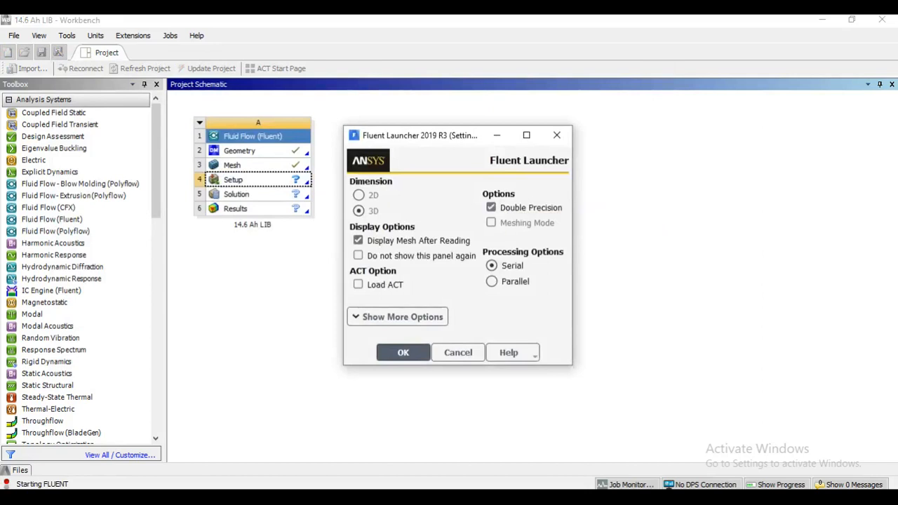
left_click(404, 352)
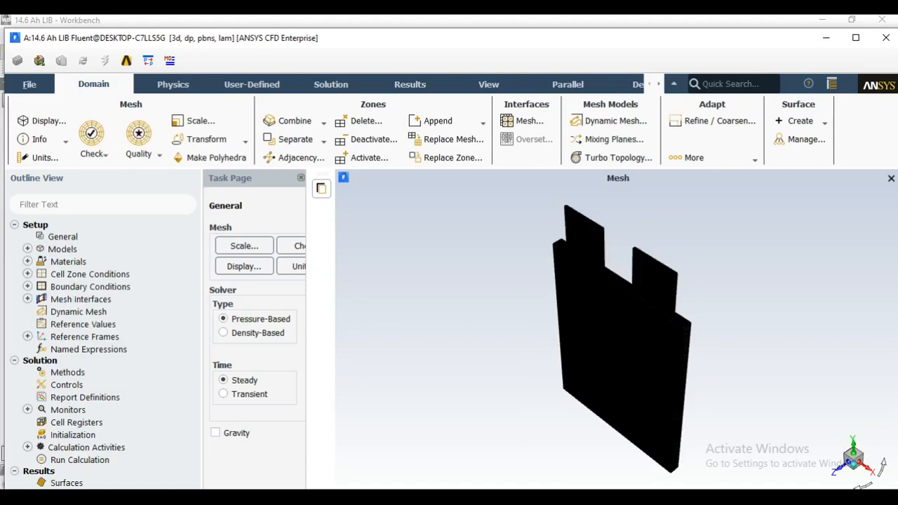
mouse_move(454, 30)
left_mouse_down()
mouse_move(450, 155)
mouse_move(456, 65)
mouse_move(445, 37)
mouse_move(453, 35)
left_mouse_up()
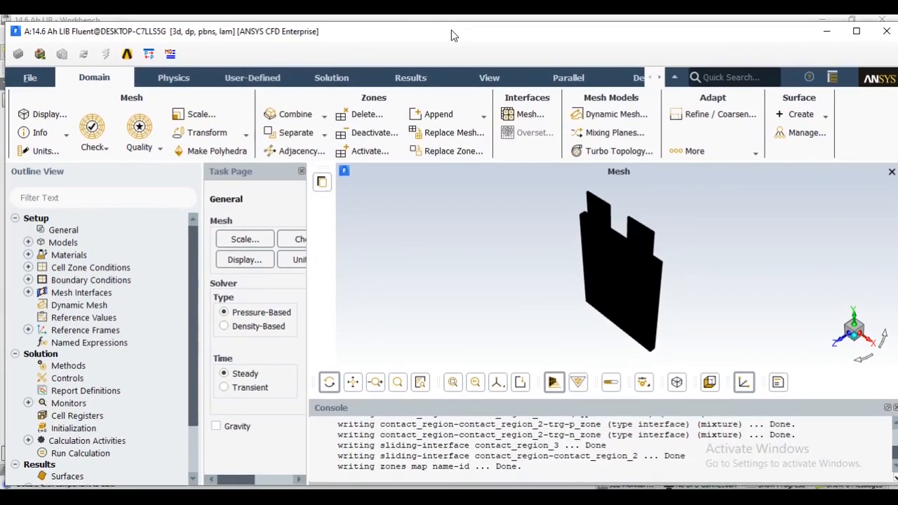
Examine the battery cell mesh up close, including the two tabs and the contact area between them and the cell body
scroll(619, 235, "up", 10)
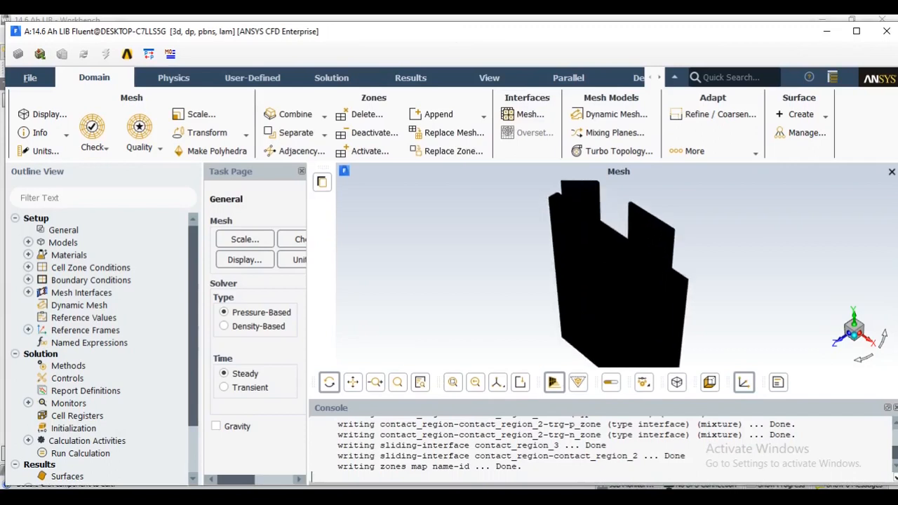
scroll(620, 235, "up", 3)
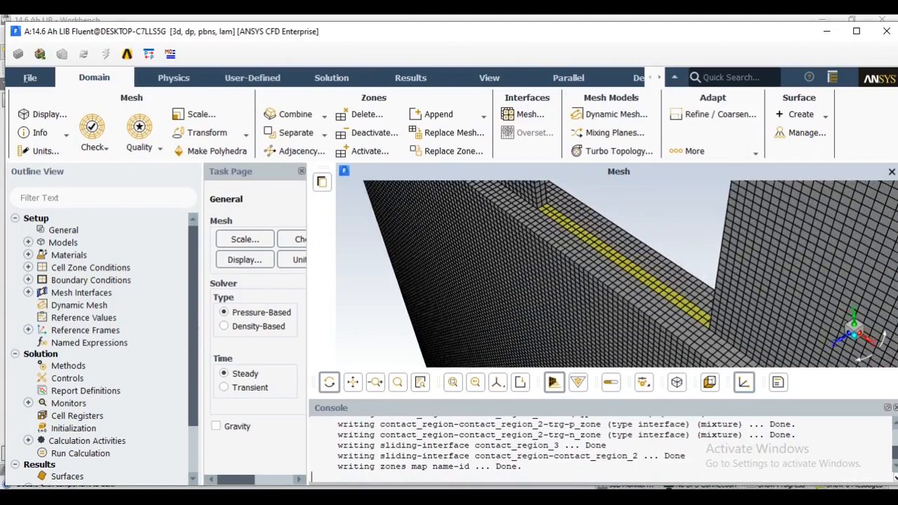
scroll(619, 273, "down", 10)
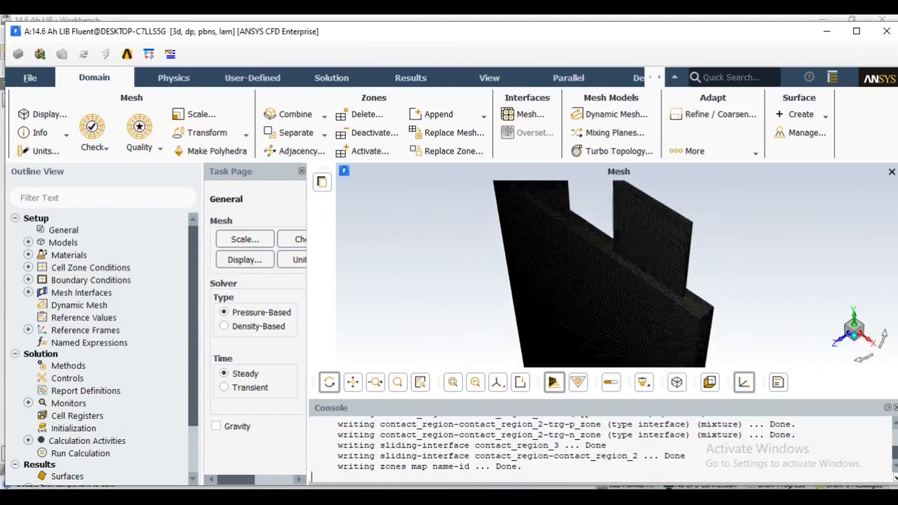
scroll(619, 274, "up", 8)
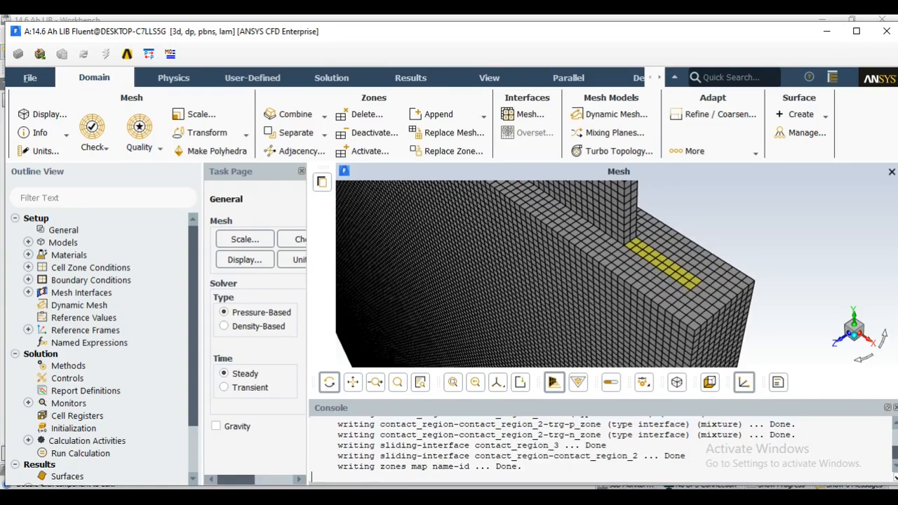
scroll(616, 274, "up", 3)
scroll(616, 273, "down", 8)
scroll(535, 306, "down", 3)
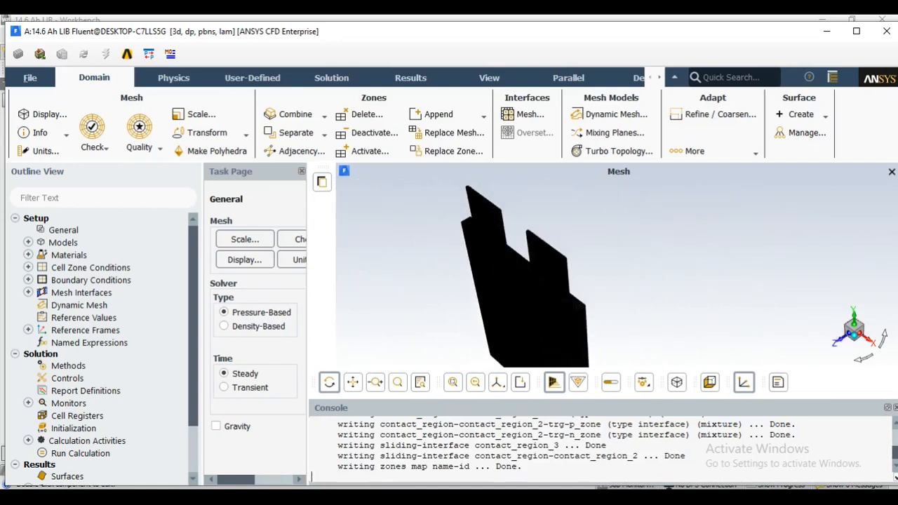
scroll(534, 306, "up", 8)
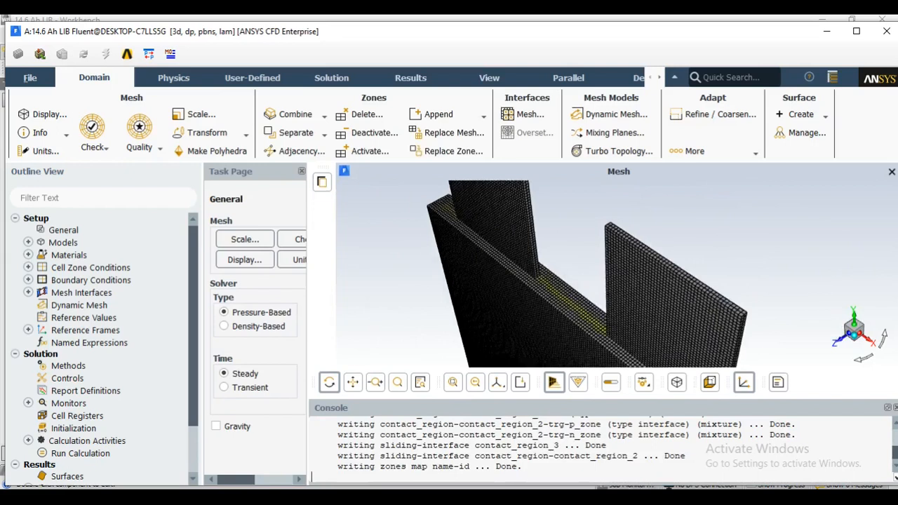
scroll(534, 306, "up", 2)
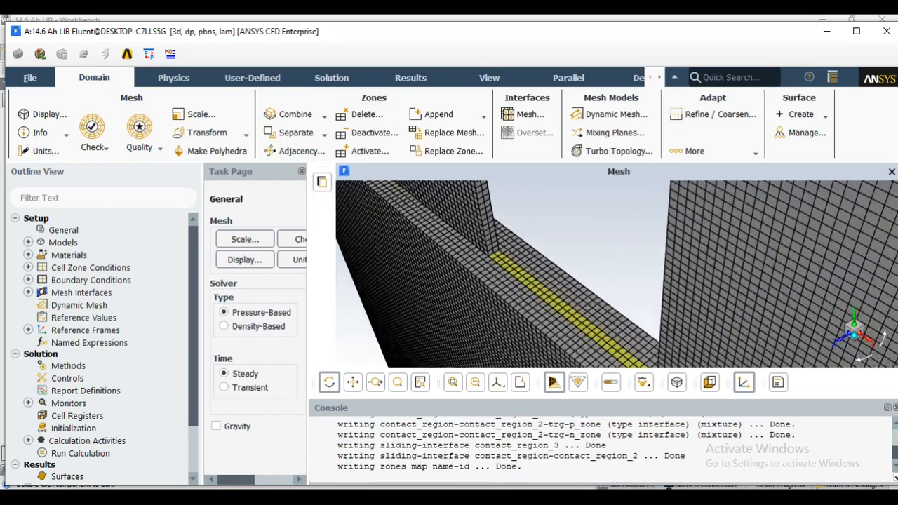
scroll(616, 274, "down", 4)
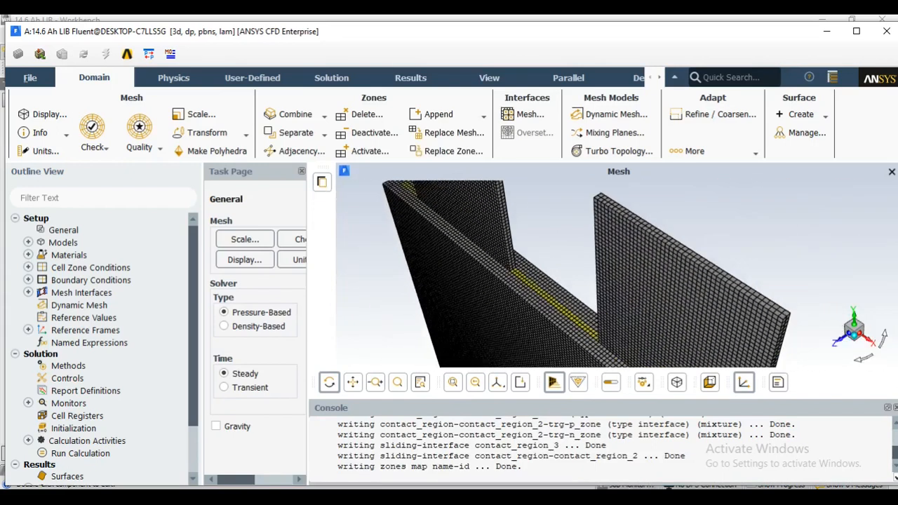
scroll(617, 275, "down", 2)
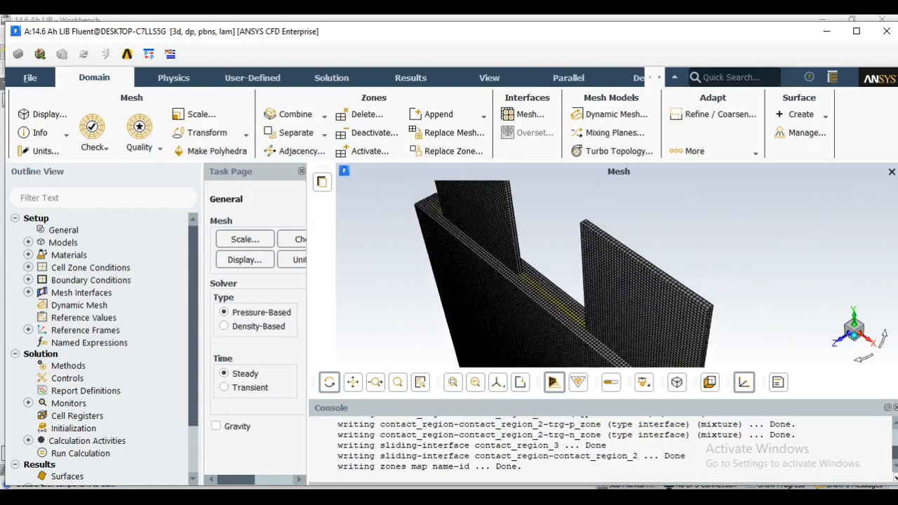
scroll(617, 274, "up", 4)
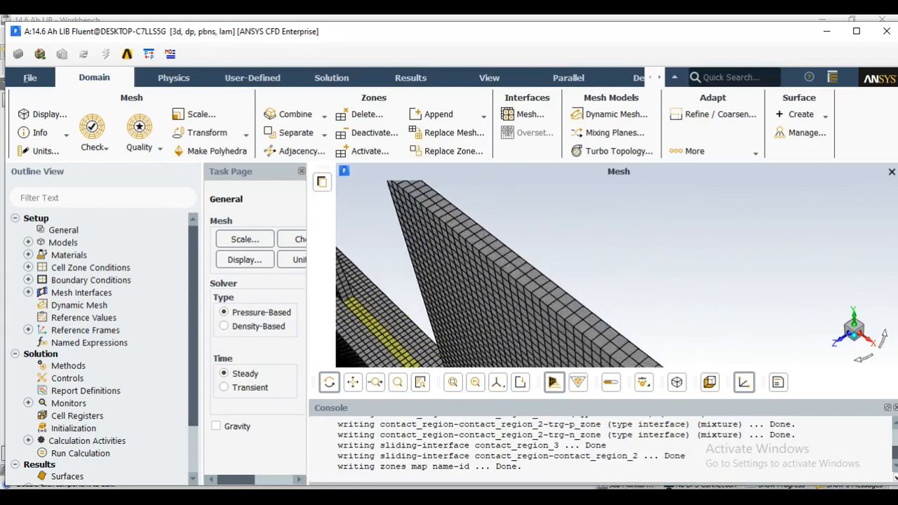
scroll(617, 274, "down", 1)
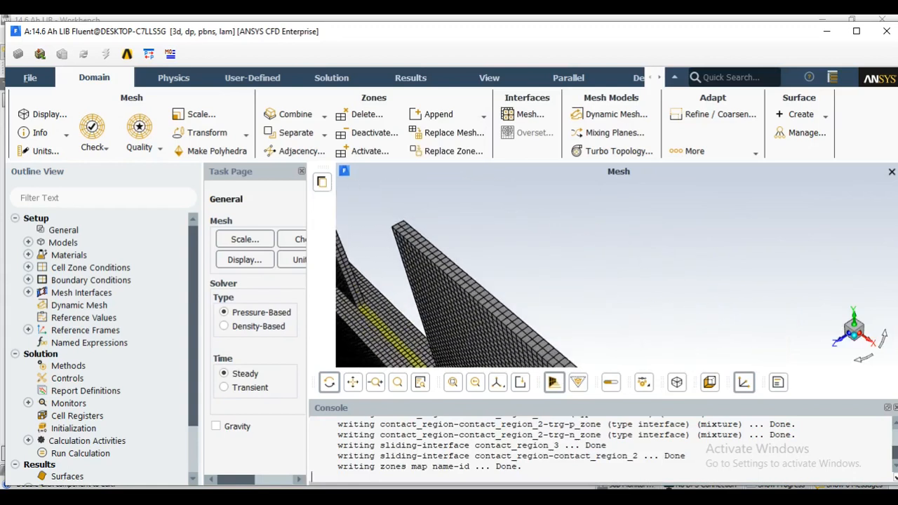
scroll(616, 274, "up", 3)
scroll(617, 274, "down", 4)
scroll(440, 274, "down", 2)
left_click(352, 382)
left_click_drag(460, 298, 577, 278)
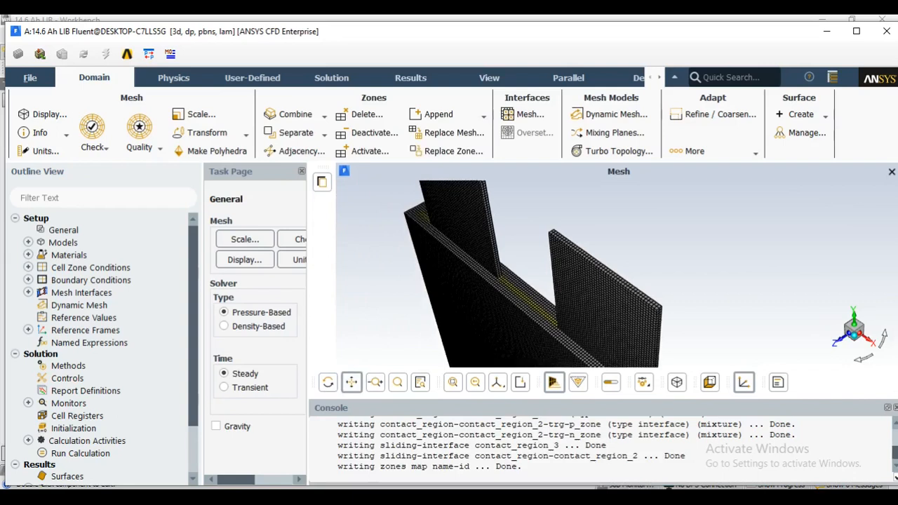
scroll(475, 293, "up", 1)
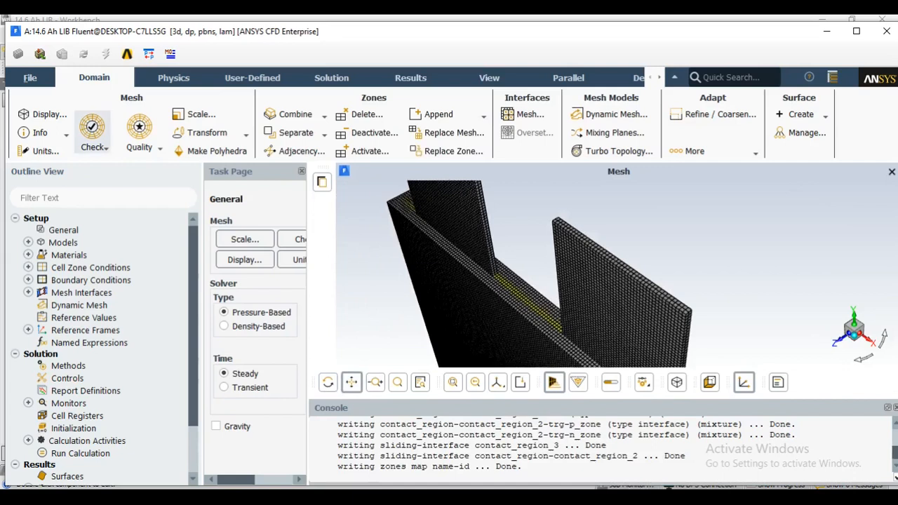
Run a mesh check and review the reported volume and face area statistics
left_click(95, 147)
left_click(127, 163)
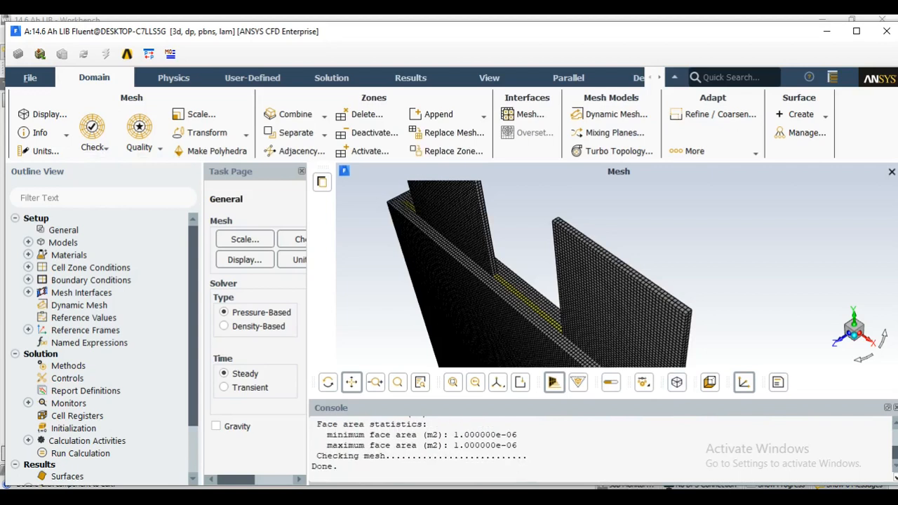
scroll(602, 449, "up", 1)
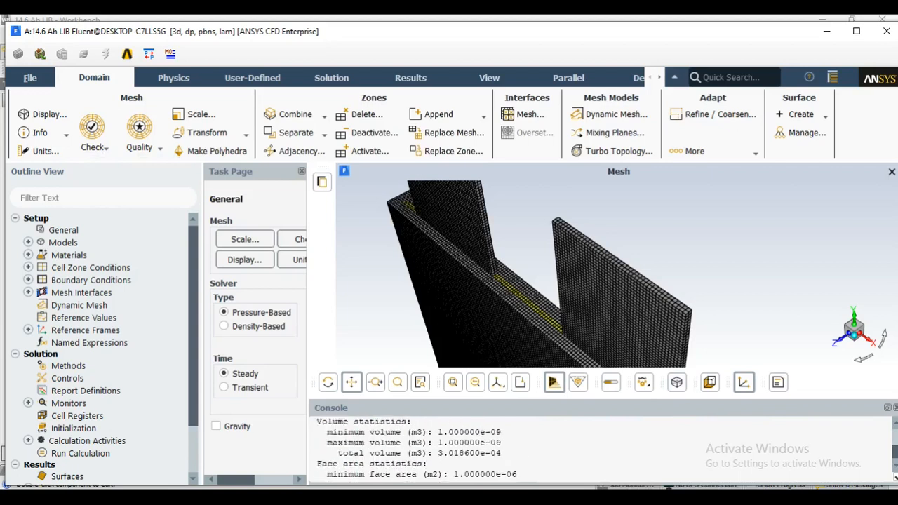
scroll(602, 449, "down", 1)
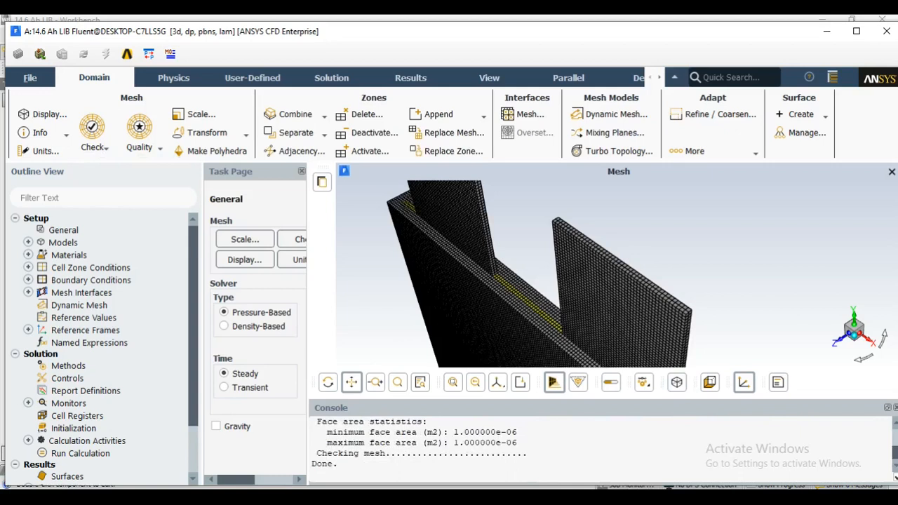
Set the solver time to Transient and enable gravity with a Y acceleration of -9.81 m/s2
left_click_drag(308, 322, 421, 323)
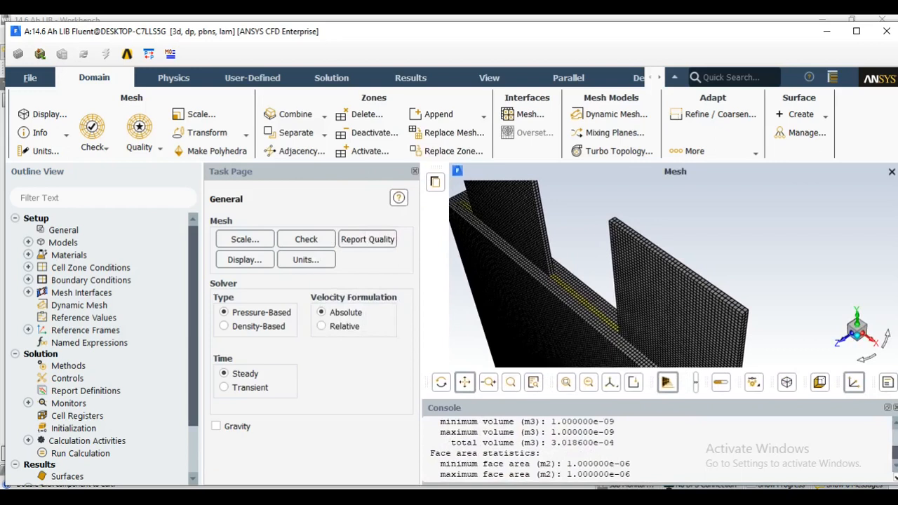
left_click(224, 387)
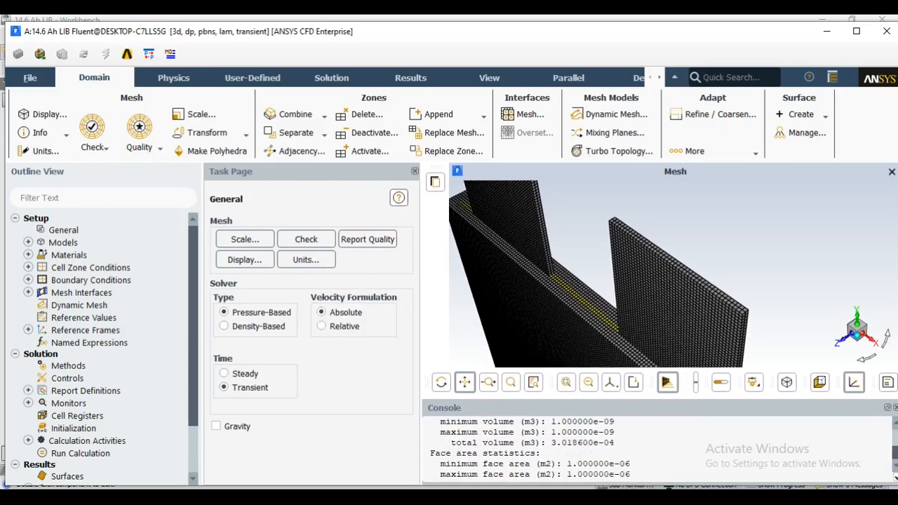
left_click(216, 426)
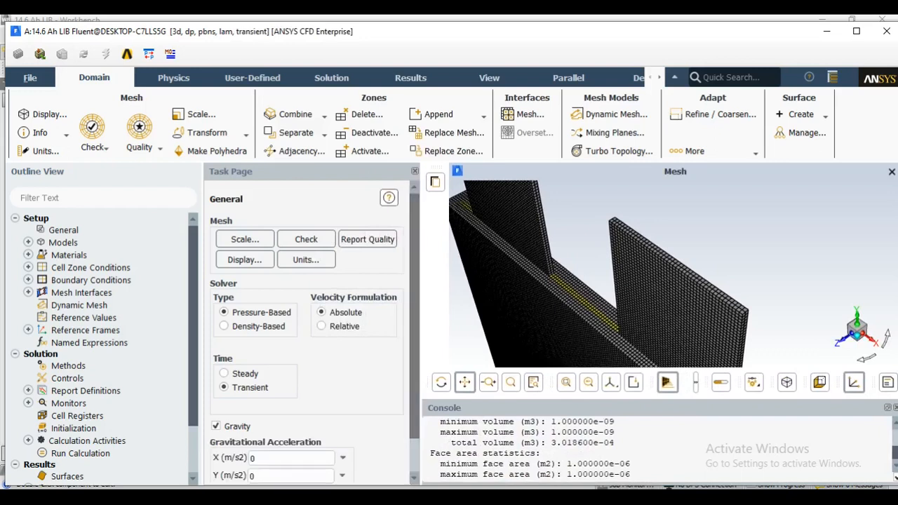
scroll(309, 351, "down", 1)
scroll(309, 330, "down", 2)
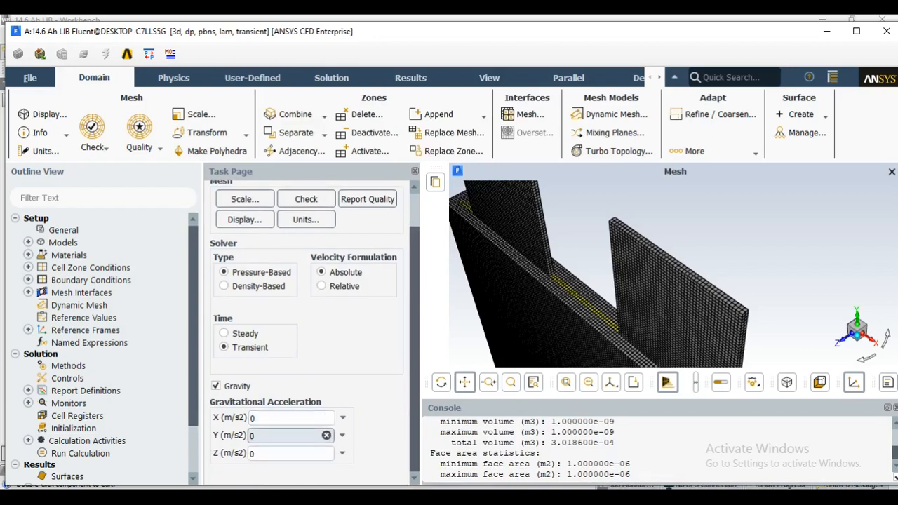
double_click(254, 436)
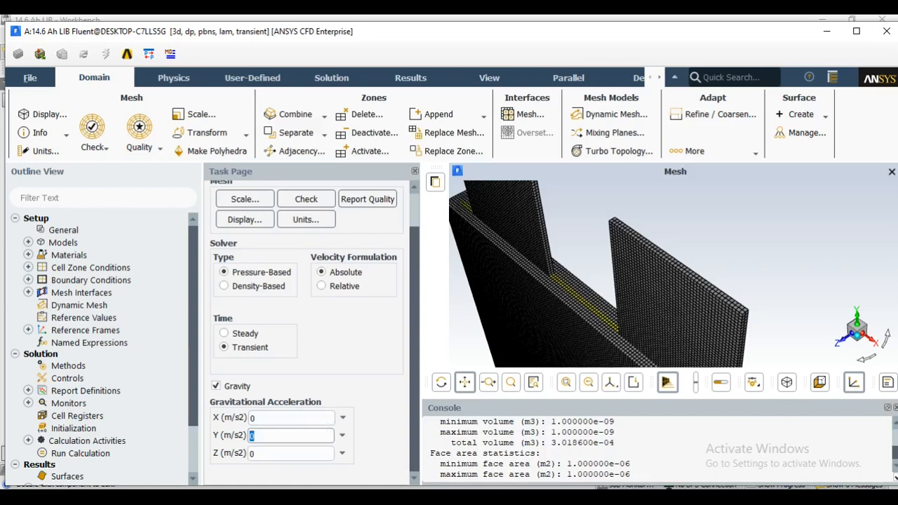
type("-9.81")
Enable the Energy model and review the general solver and gravity settings
left_click(174, 77)
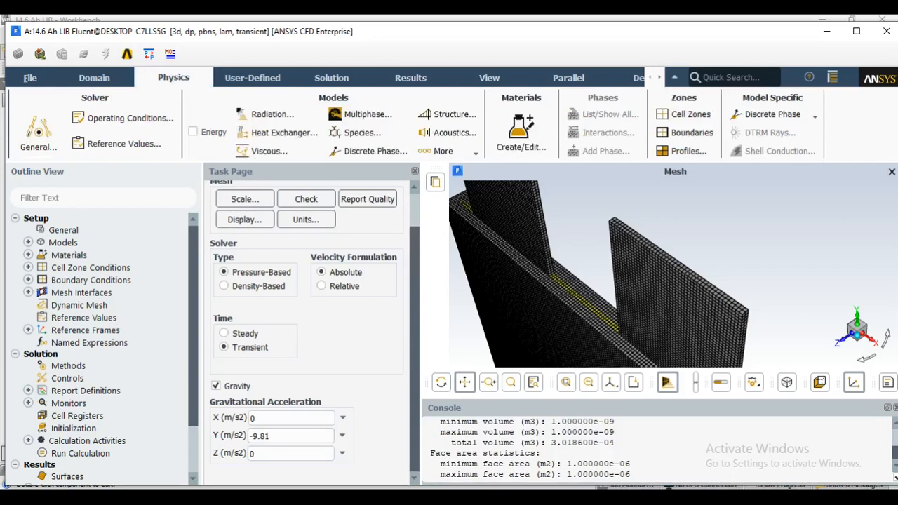
left_click(193, 132)
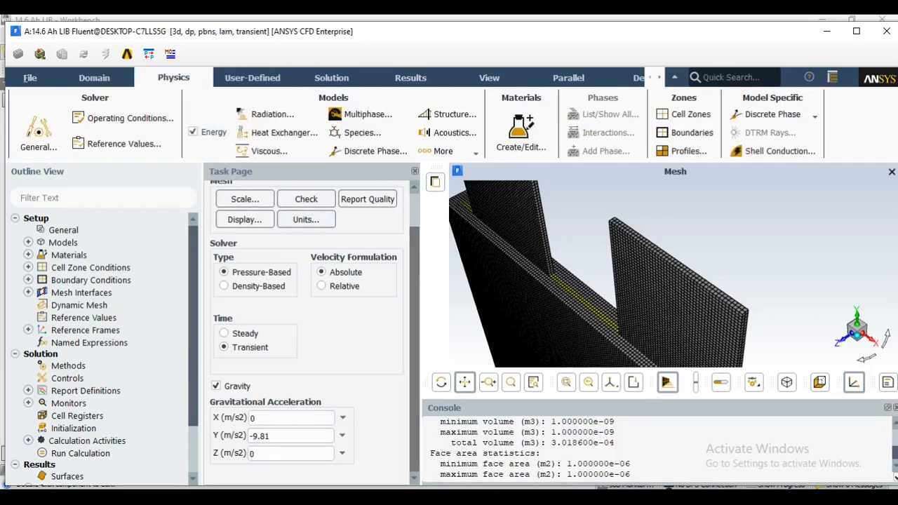
scroll(306, 328, "up", 2)
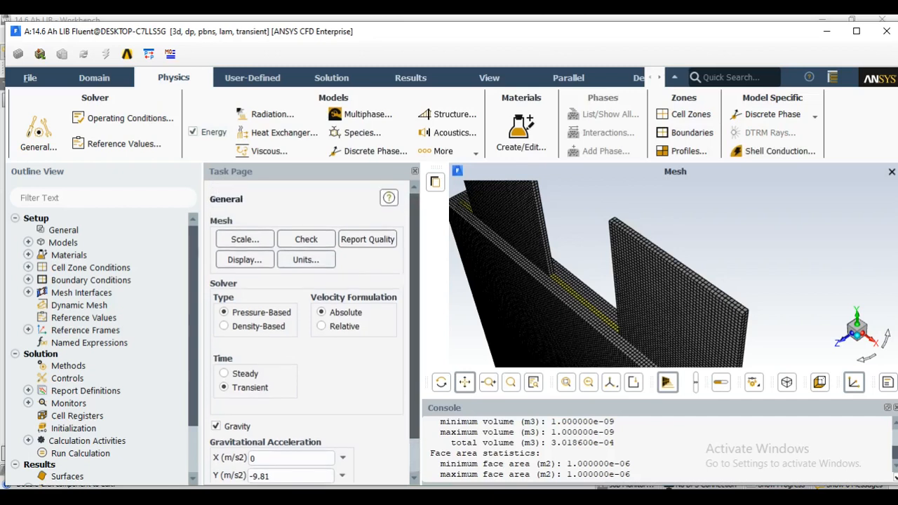
left_click_drag(415, 316, 415, 319)
scroll(306, 329, "down", 2)
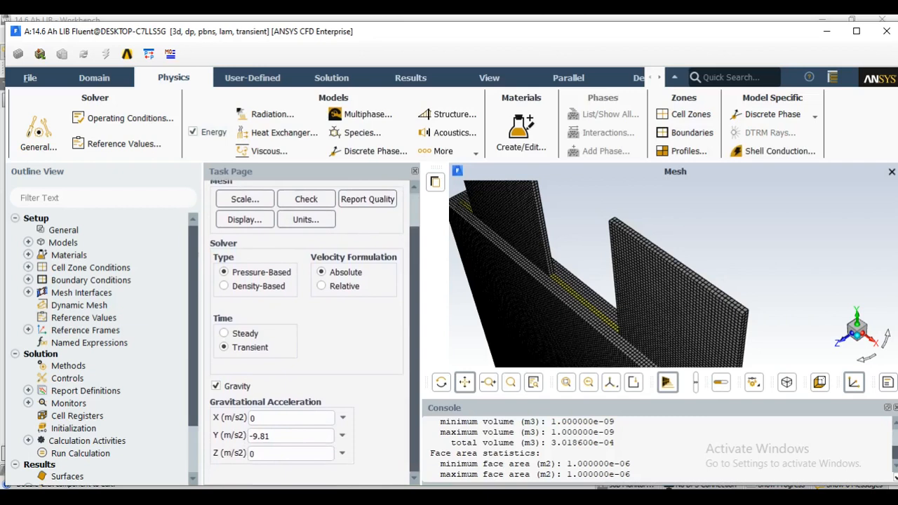
List the physics models and load the Dual-Potential MSMD Battery Model, module 8, with the console command "define models addon-module"
left_click(28, 242)
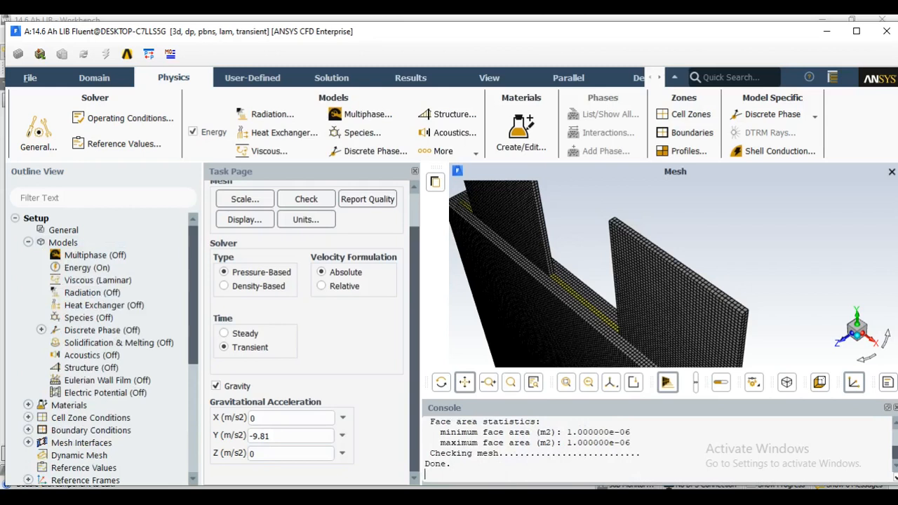
type("define models addon-module")
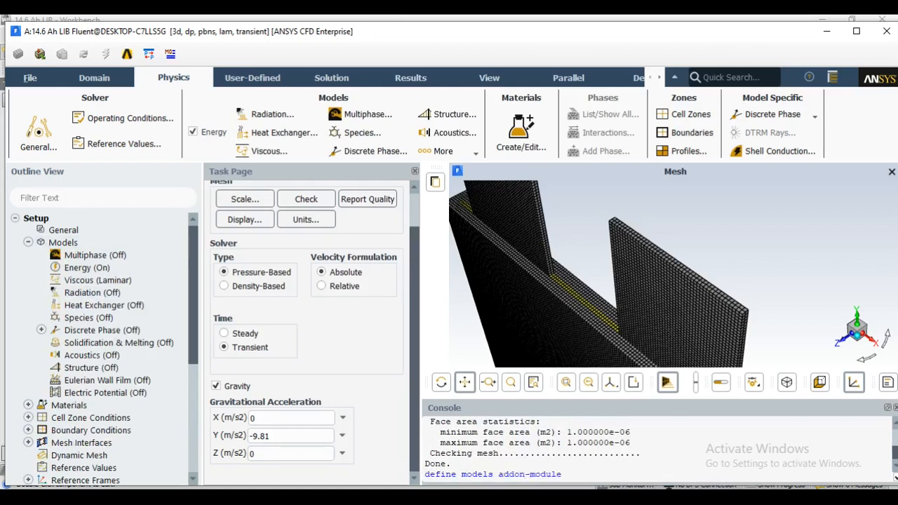
key("Return")
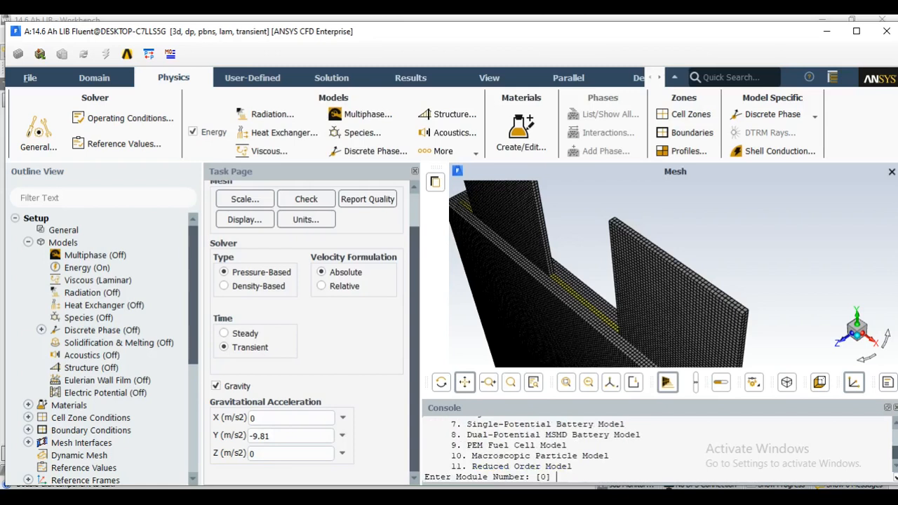
type("8")
key("Return")
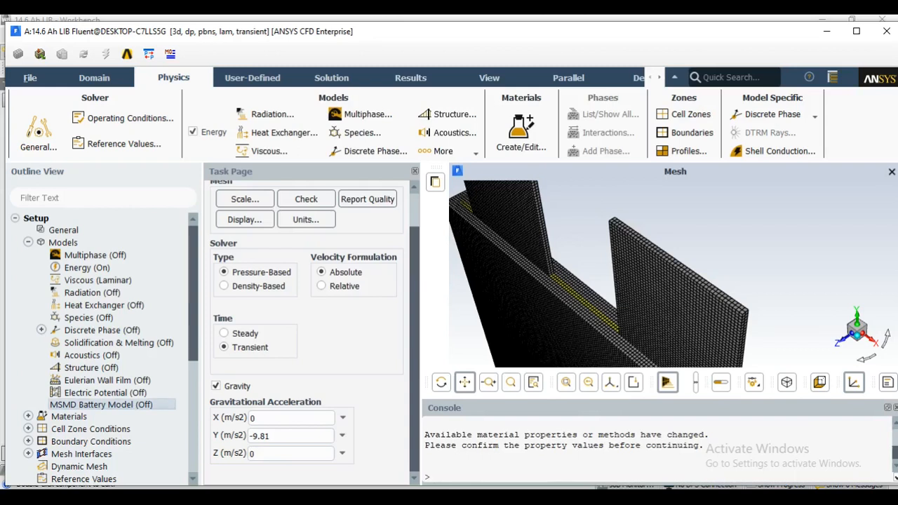
Enable the MSMD Battery Model, edit its C-Rate, and show the NTGK model parameters
double_click(102, 404)
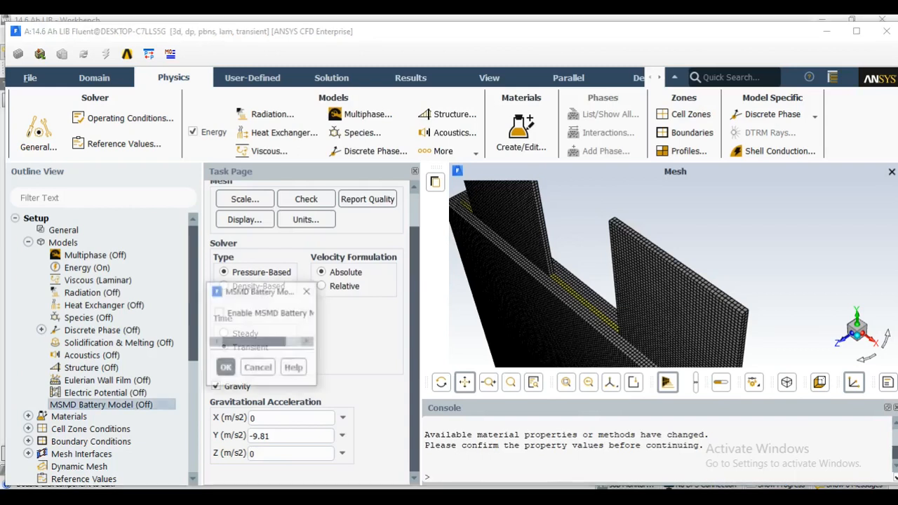
left_click_drag(289, 291, 264, 136)
left_click(194, 158)
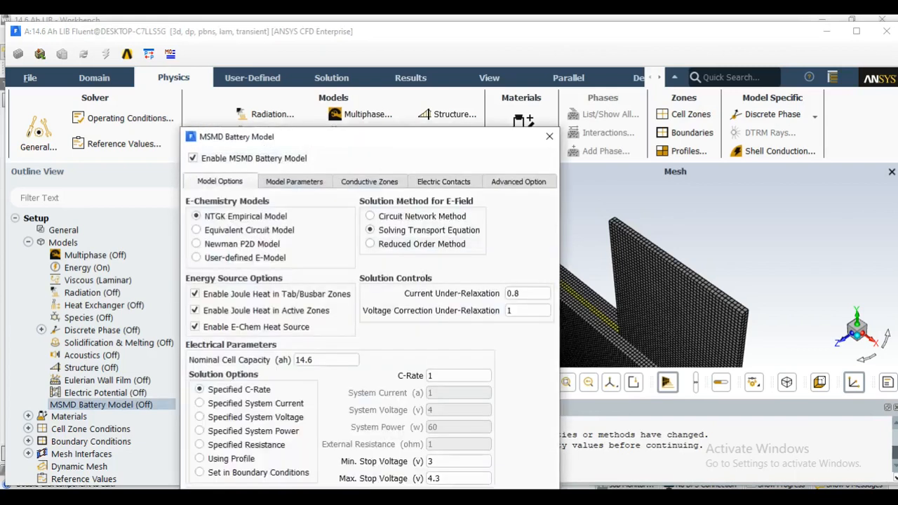
left_click_drag(319, 146, 342, 61)
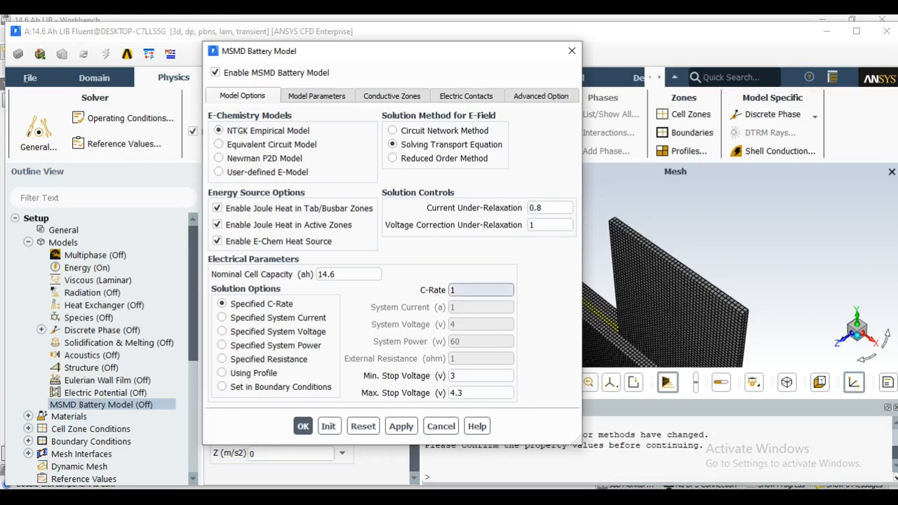
left_click(453, 290)
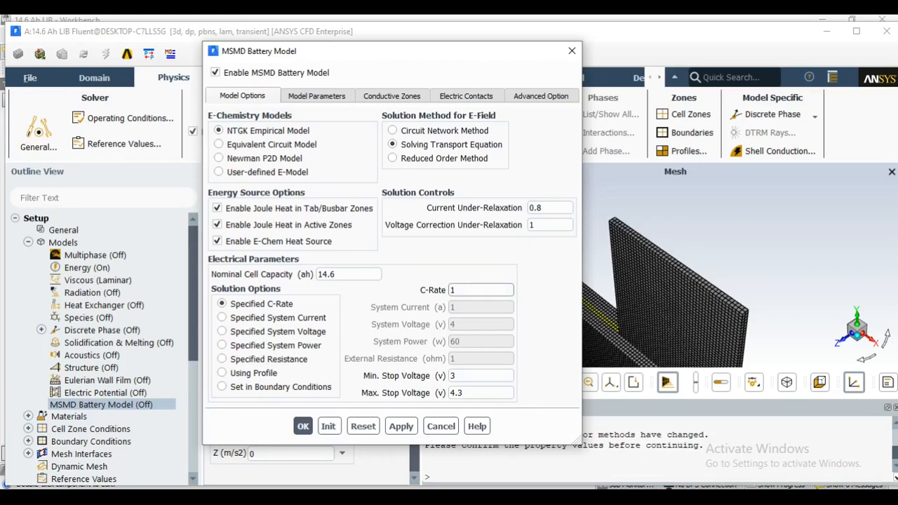
type("0")
left_click(317, 96)
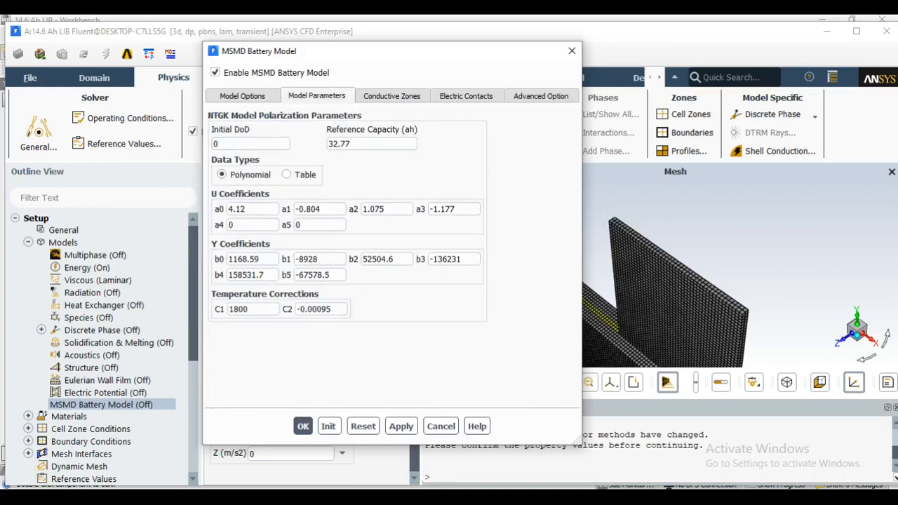
Assign cell_zone as the active component and n_zone and p_zone as the tab components of the battery's conductive zones
left_click(392, 96)
left_click_drag(563, 62, 413, 64)
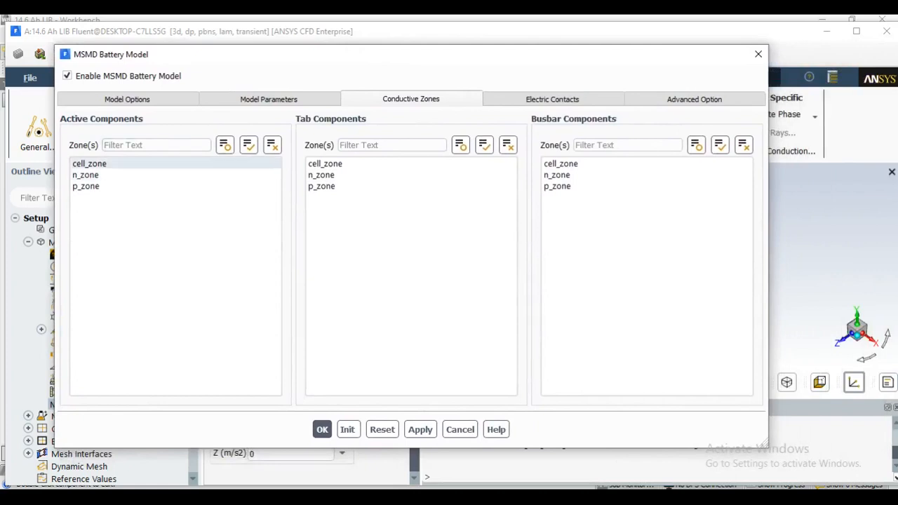
left_click(97, 164)
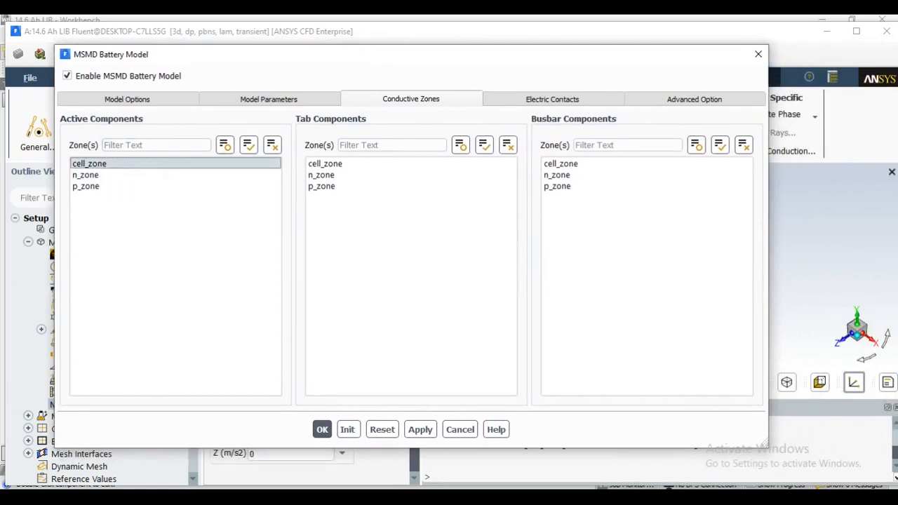
left_click(330, 174)
left_click(330, 186)
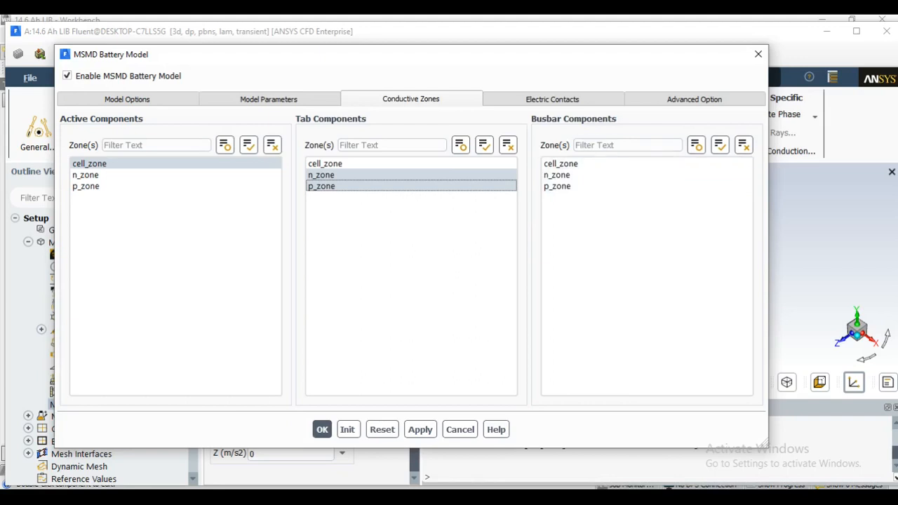
Set the battery's external connectors with n_tab as the negative tab and p_tab as the positive tab
left_click(552, 99)
left_click_drag(411, 58, 433, 43)
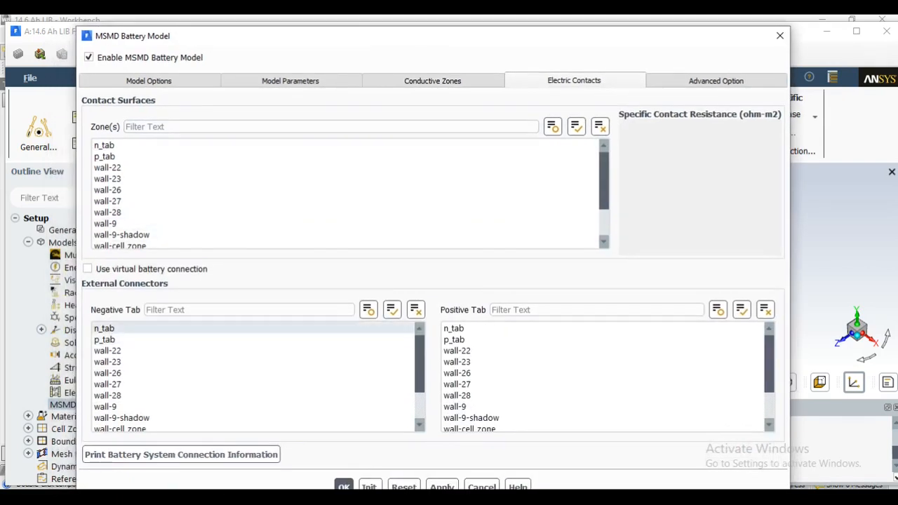
left_click(114, 329)
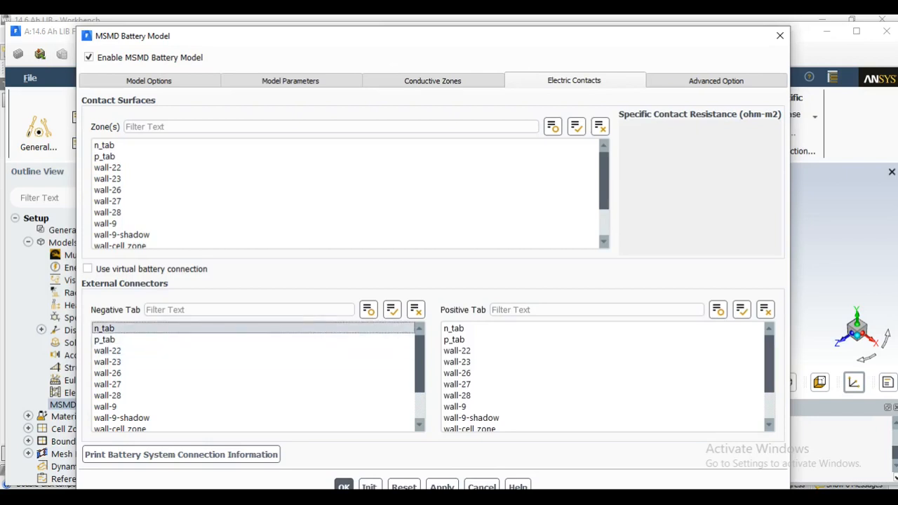
left_click(452, 340)
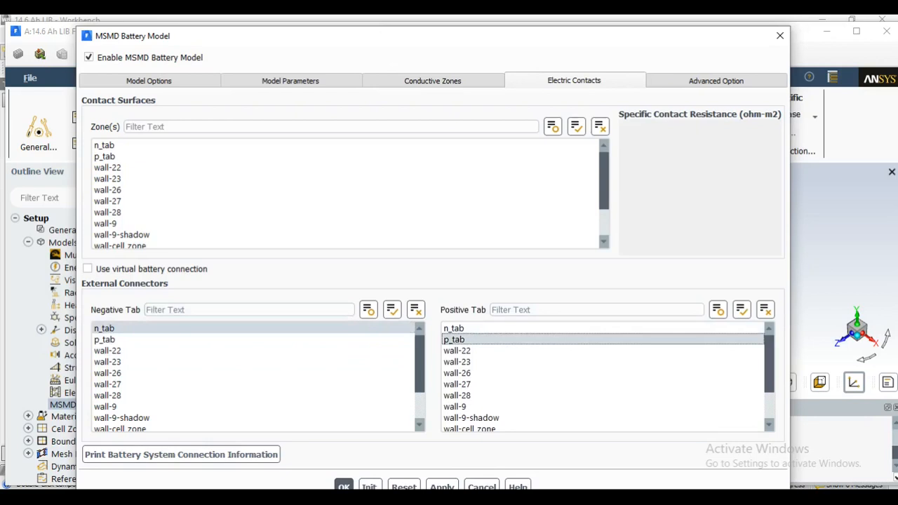
left_click(715, 81)
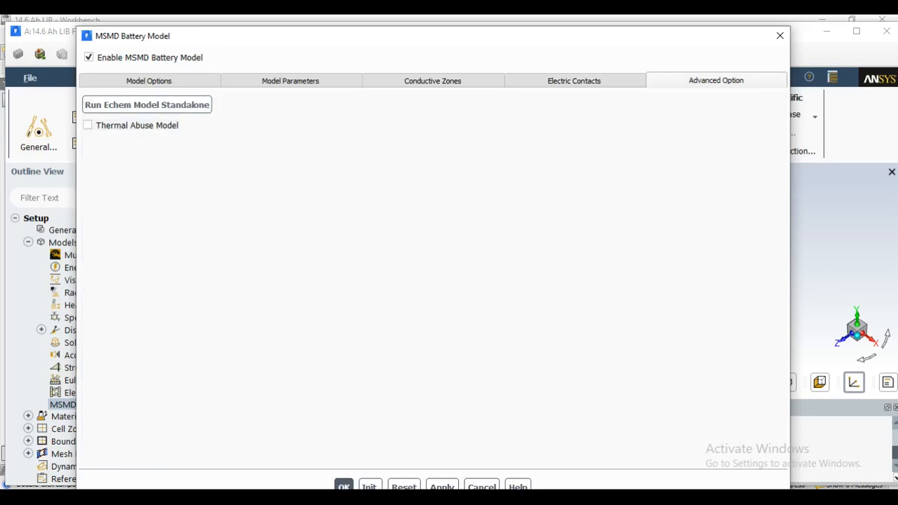
left_click(574, 81)
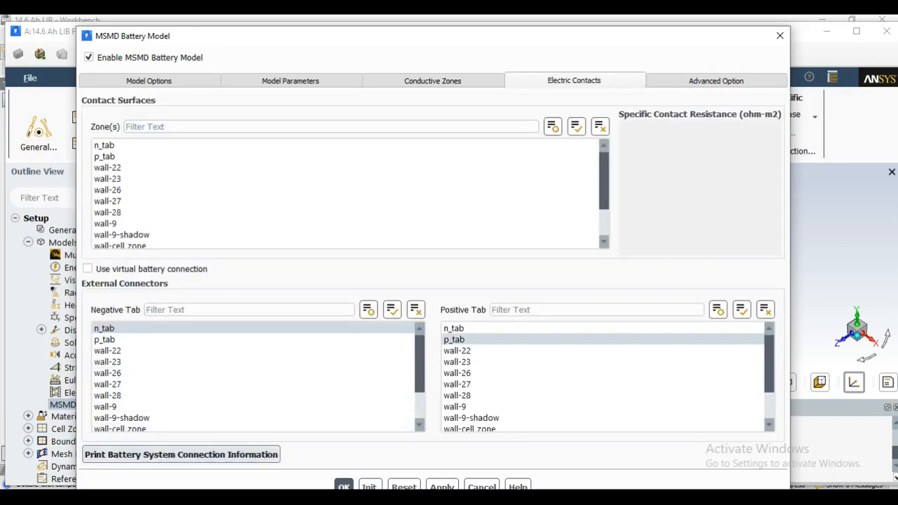
Print the battery system connection information to the console and accept the MSMD battery model settings
left_click(181, 455)
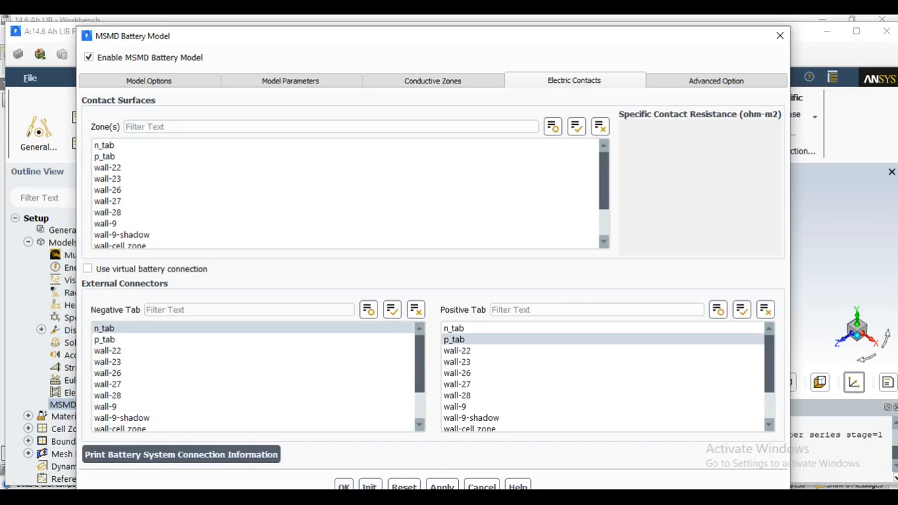
left_click_drag(661, 45, 282, 64)
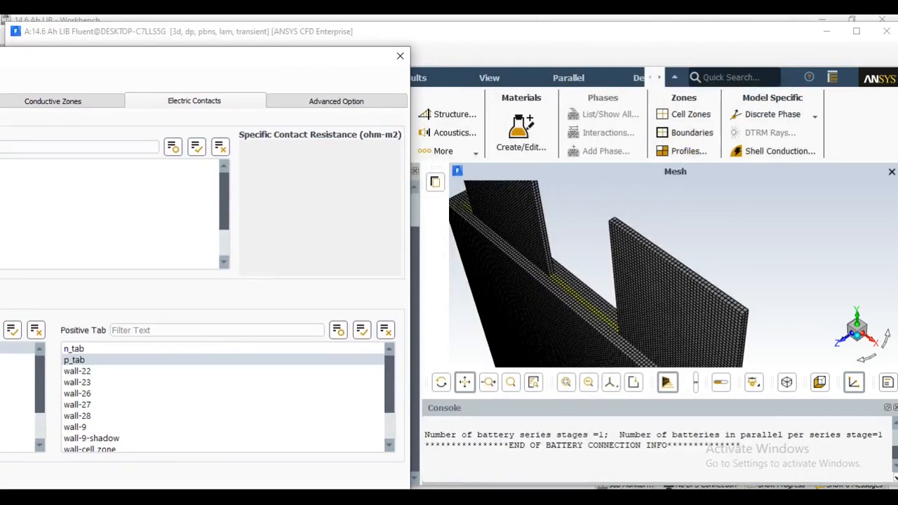
left_click_drag(131, 65, 544, 39)
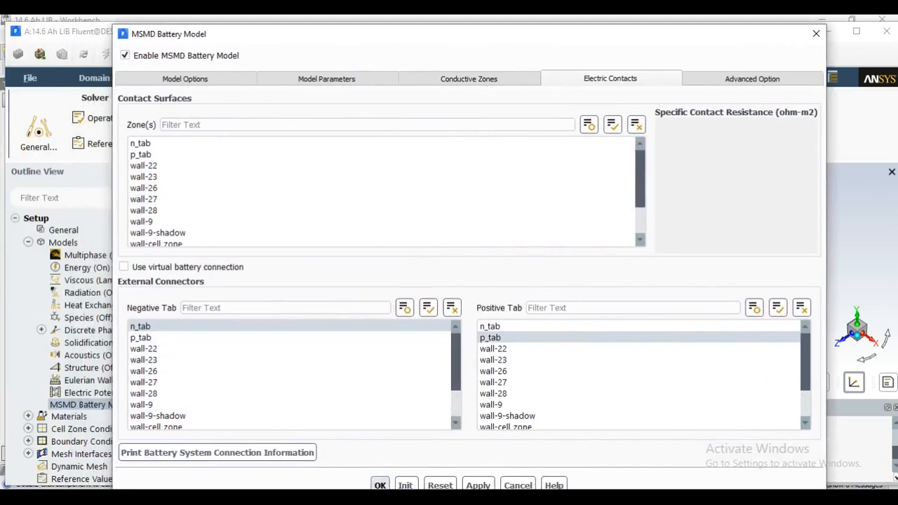
left_click(380, 486)
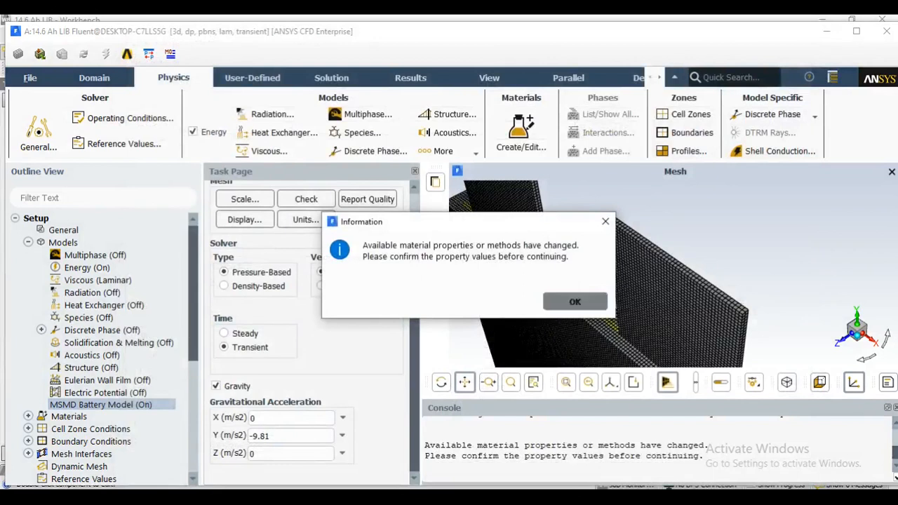
left_click(575, 301)
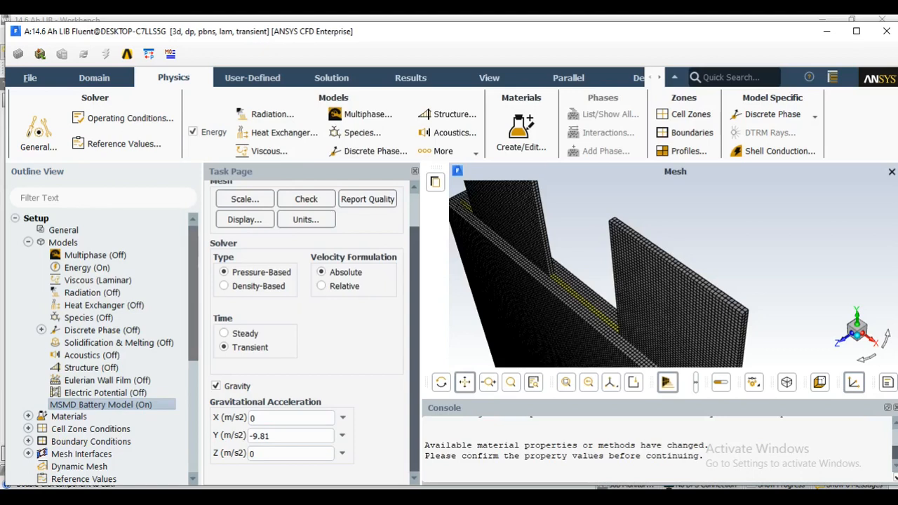
Enable the Solidification/Melting model with a constant Mushy Zone Parameter of 100000
scroll(112, 308, "down", 1)
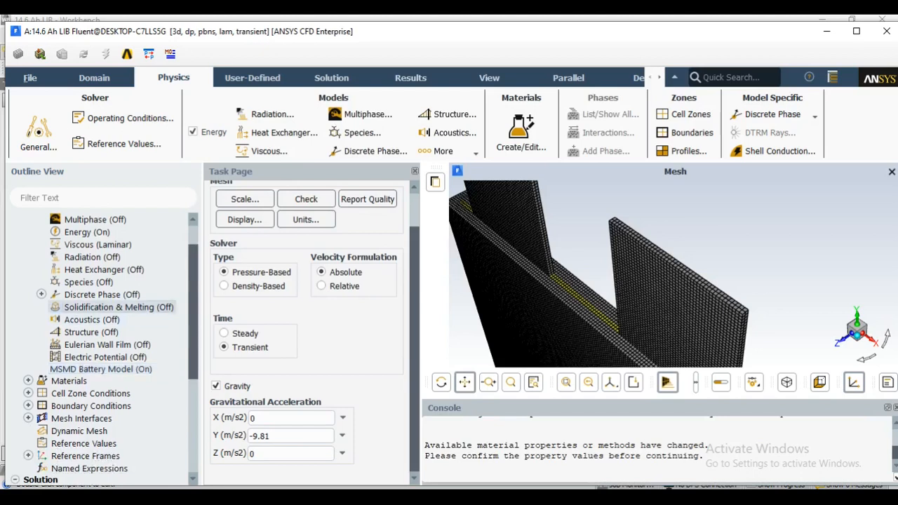
double_click(118, 307)
left_click(218, 326)
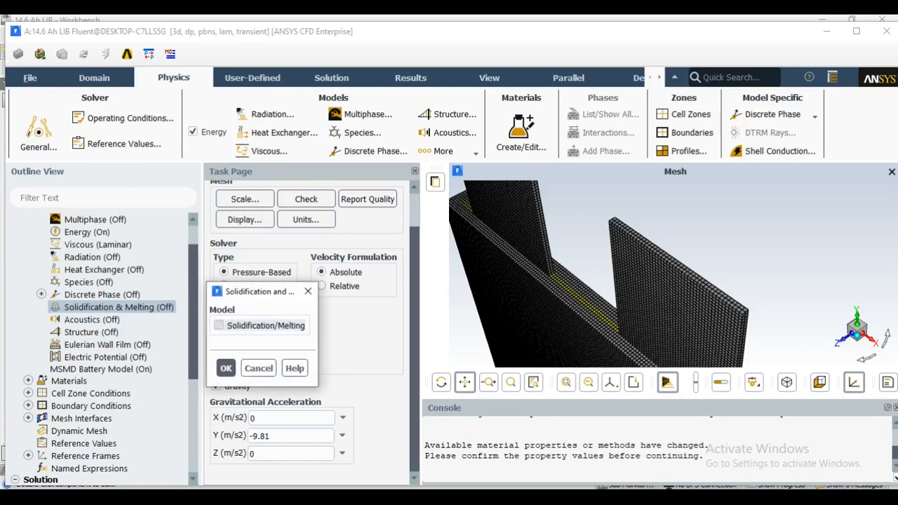
left_click_drag(312, 286, 240, 176)
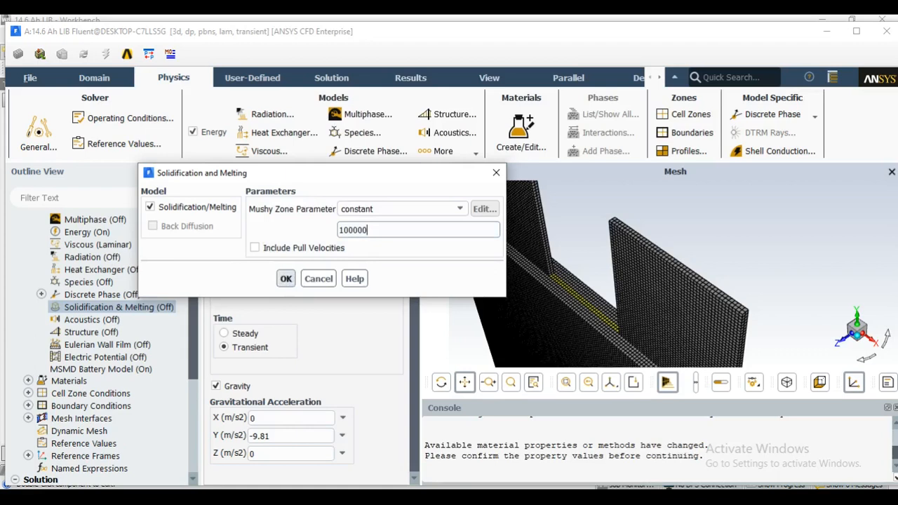
left_click(286, 278)
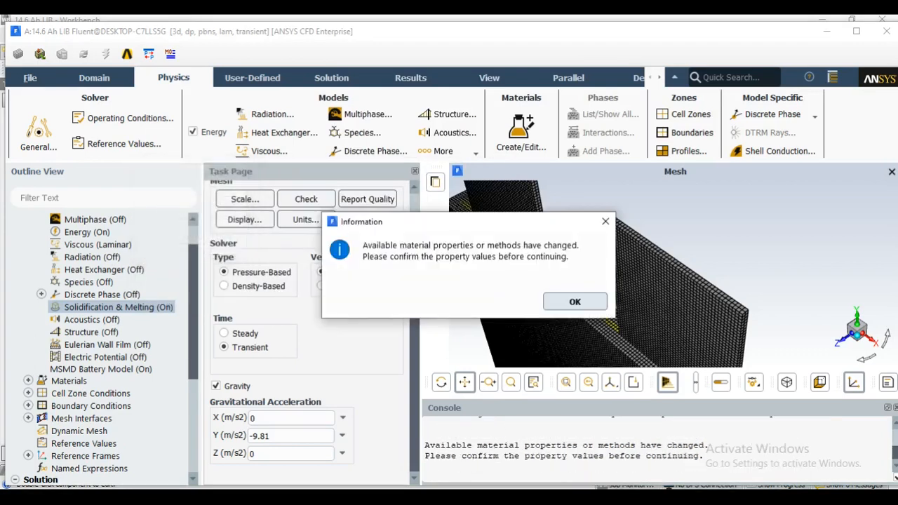
left_click(576, 302)
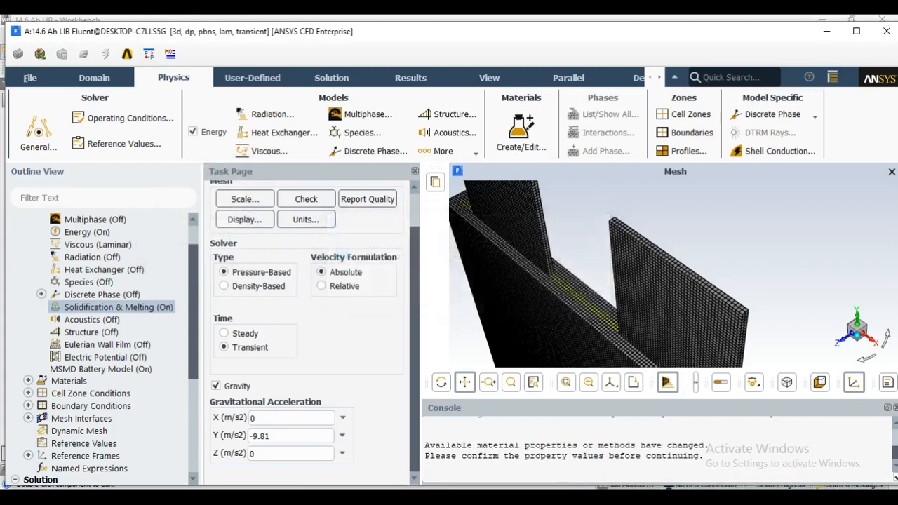
Open the fluid material air for editing and bring up the Fluent database of fluid materials
scroll(106, 329, "down", 2)
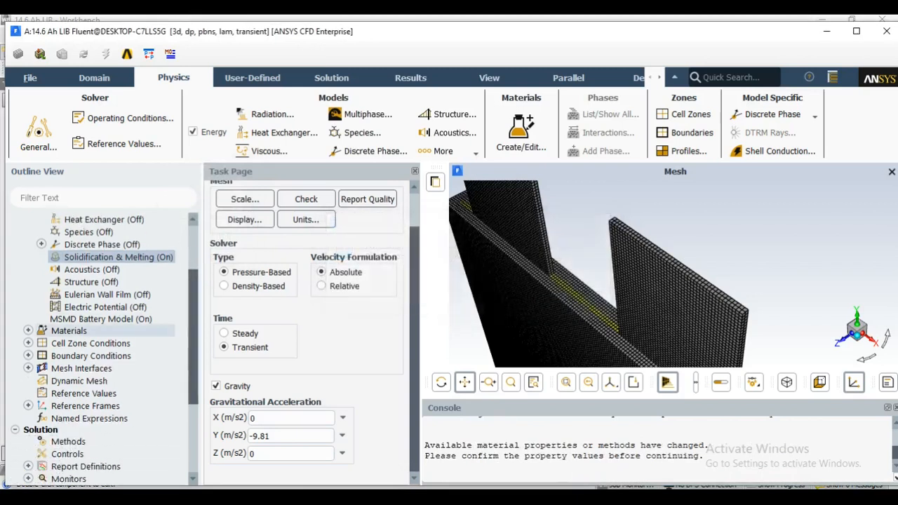
double_click(69, 331)
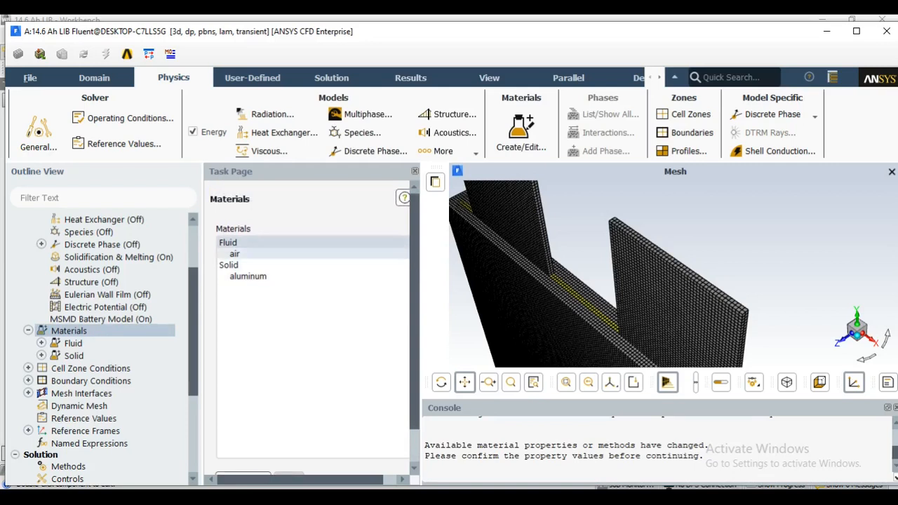
double_click(255, 242)
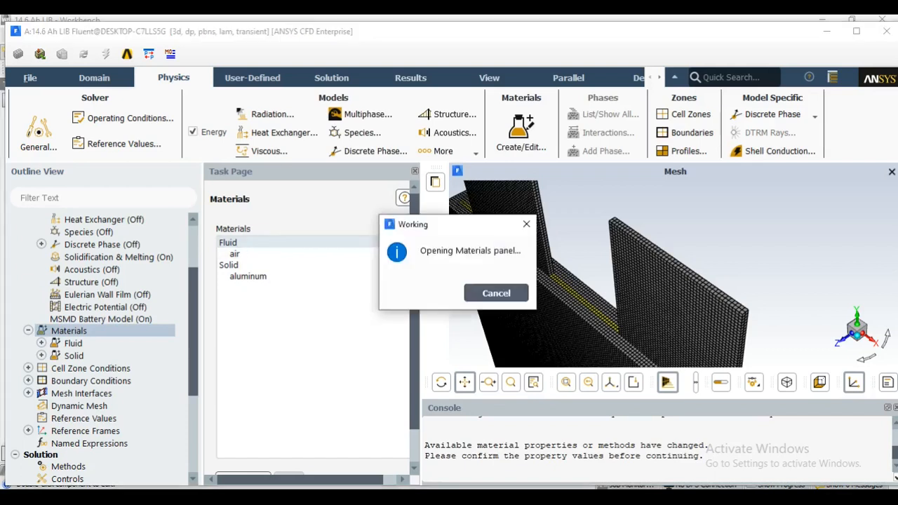
left_click_drag(401, 293, 340, 75)
left_click(609, 147)
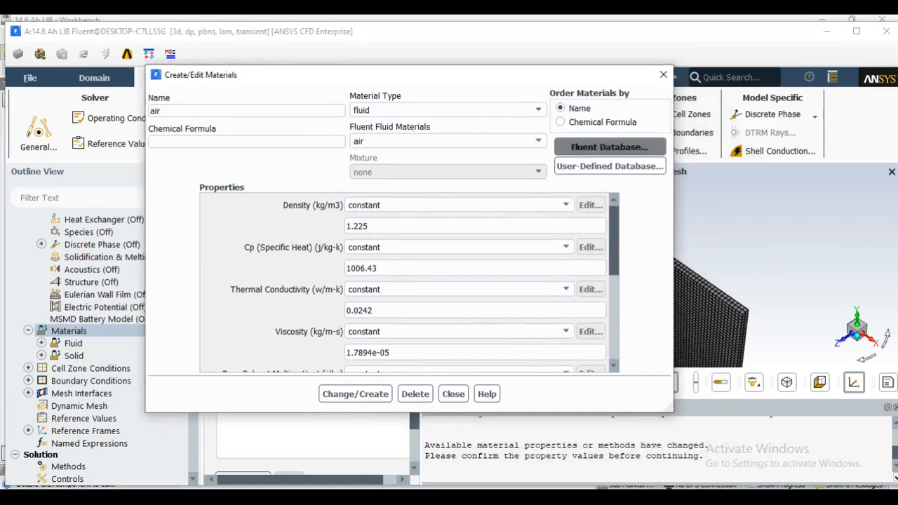
left_click_drag(424, 294, 459, 108)
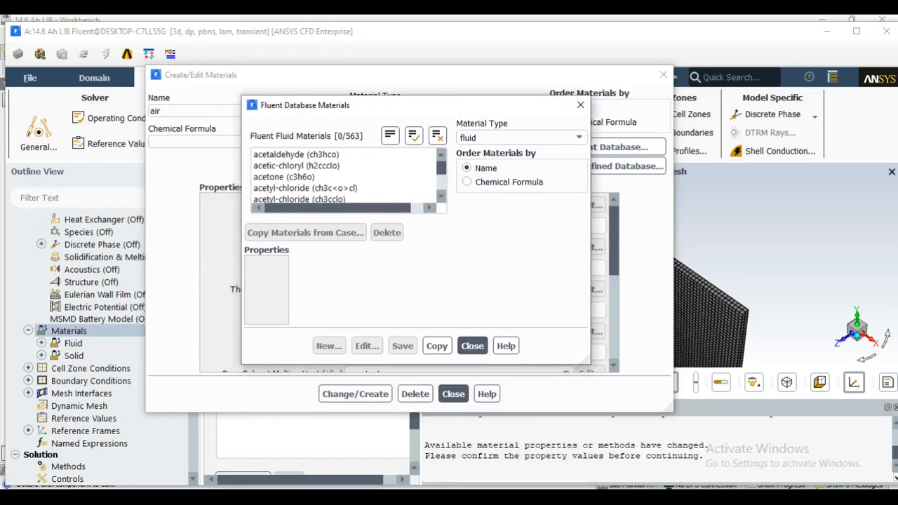
Select the fluid cnn in the Fluent database and look through its properties
scroll(344, 177, "down", 10)
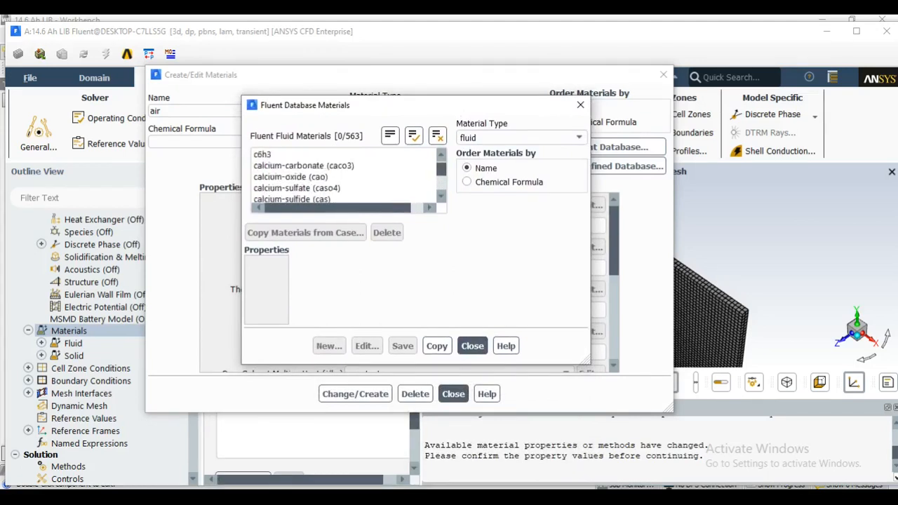
scroll(344, 177, "down", 10)
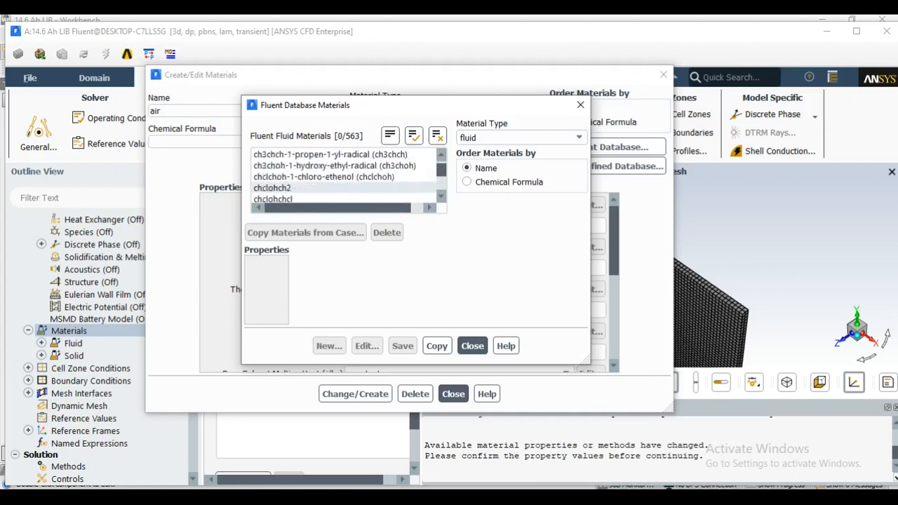
scroll(343, 176, "down", 4)
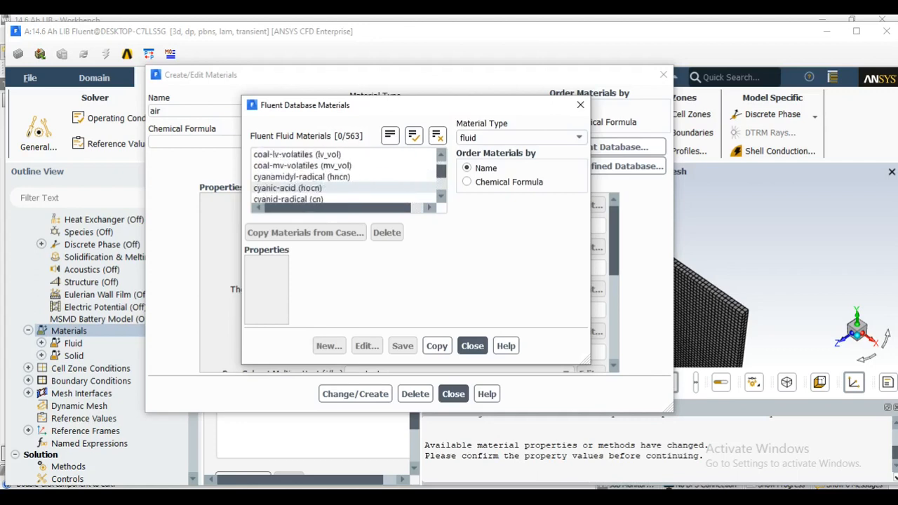
scroll(343, 177, "up", 2)
left_click(344, 166)
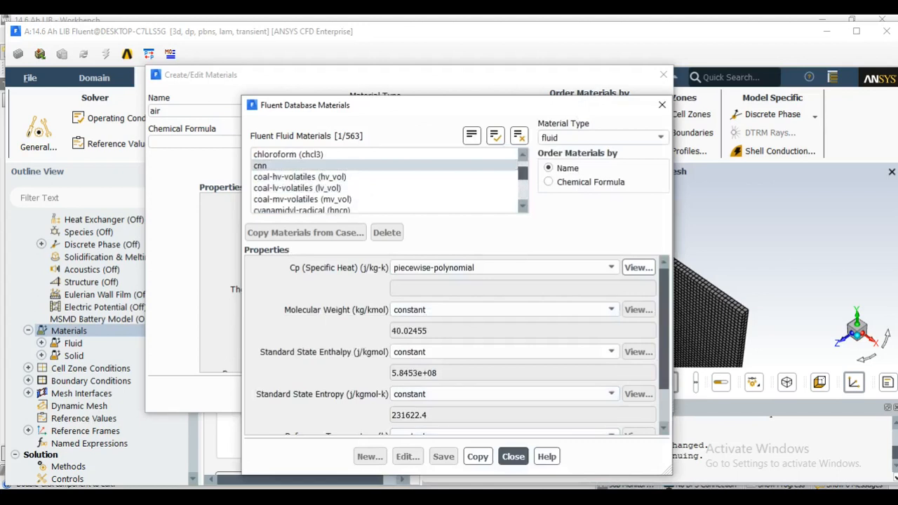
scroll(456, 344, "down", 2)
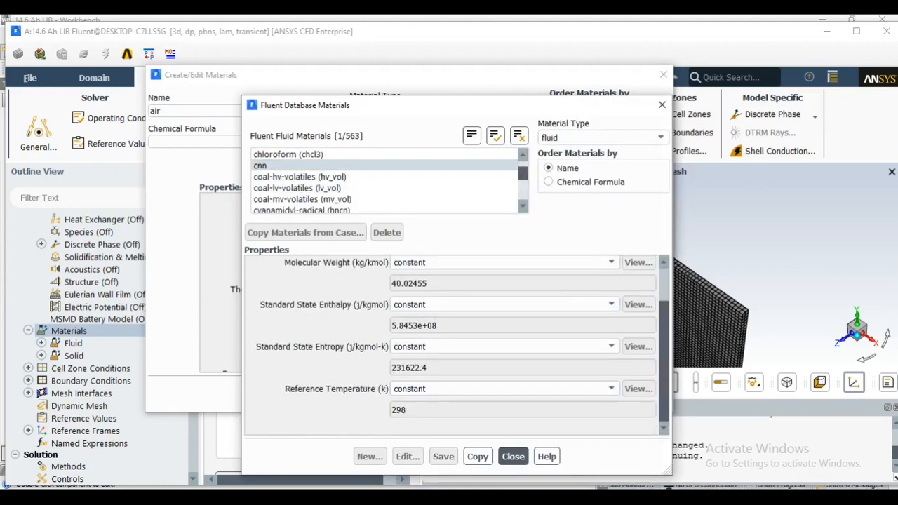
scroll(456, 343, "up", 2)
Add chloro-methanol (ch3ocl), chlorine-oxide and dichloro-carbene-silene to the selection, copy the selected database fluids into the case and close the material dialogs
scroll(385, 188, "up", 3)
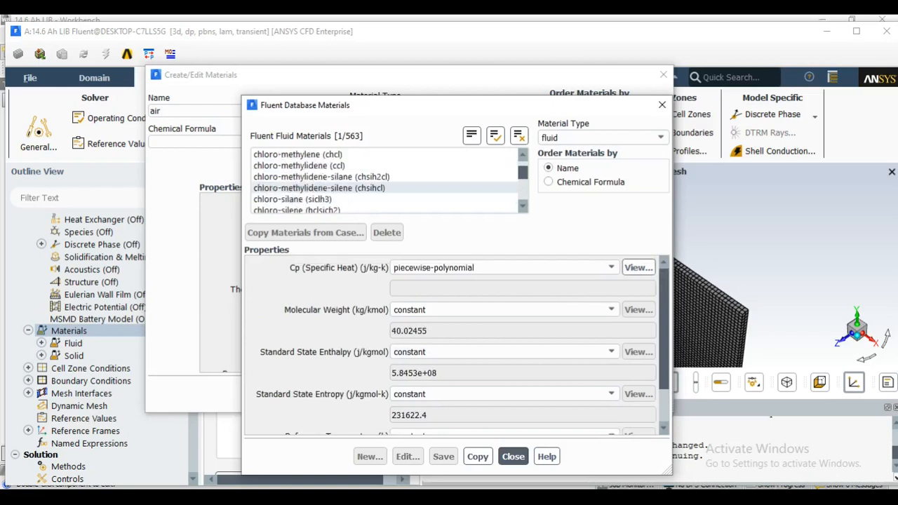
scroll(384, 188, "up", 2)
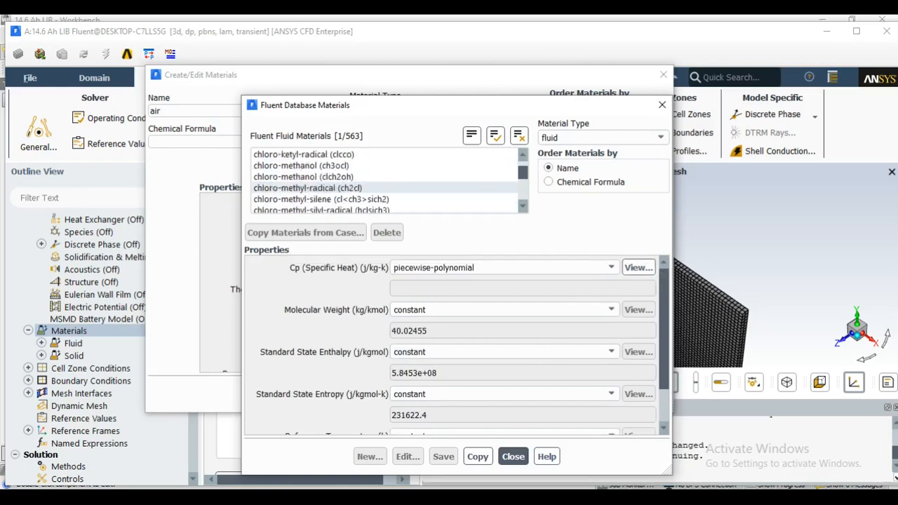
left_click(384, 166)
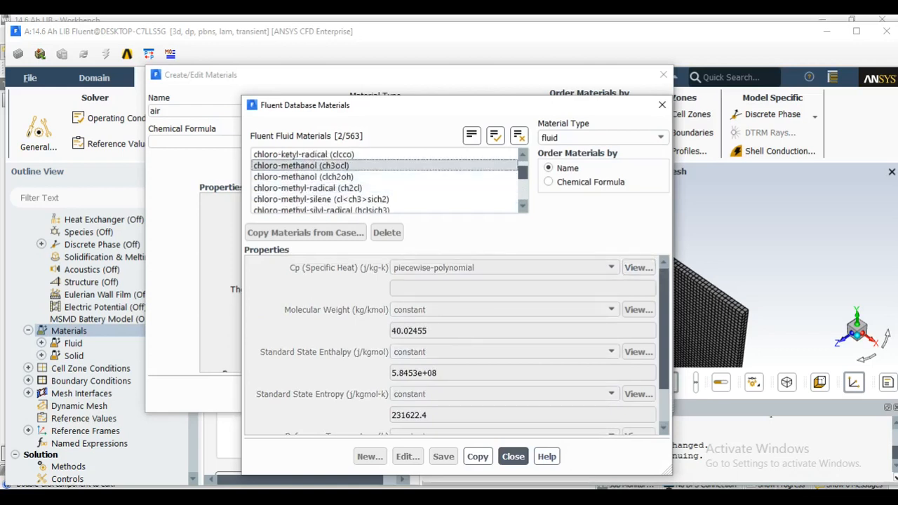
scroll(384, 188, "up", 3)
left_click(384, 166)
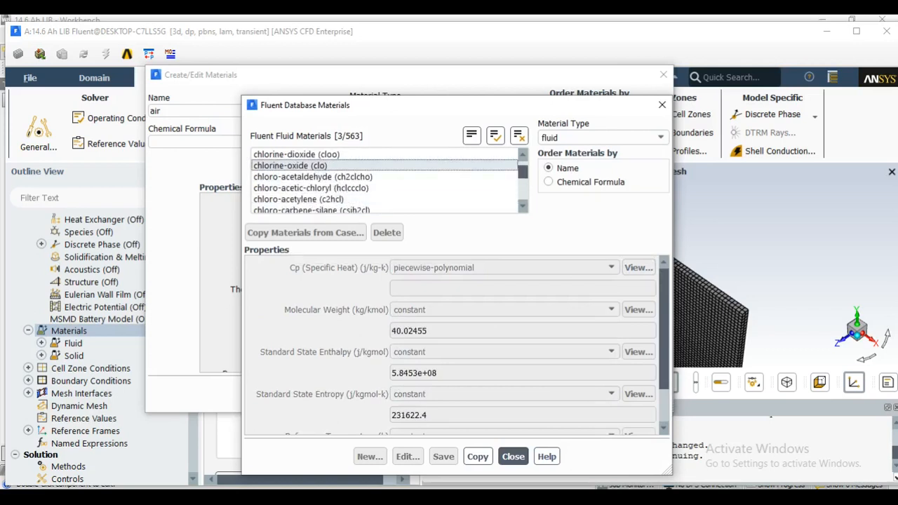
scroll(385, 188, "down", 6)
scroll(384, 188, "down", 6)
scroll(385, 182, "down", 8)
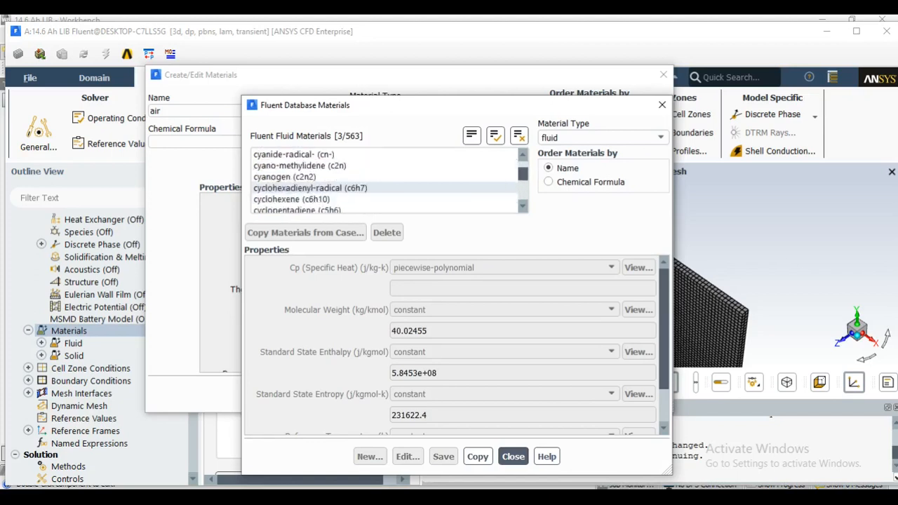
left_click(313, 188)
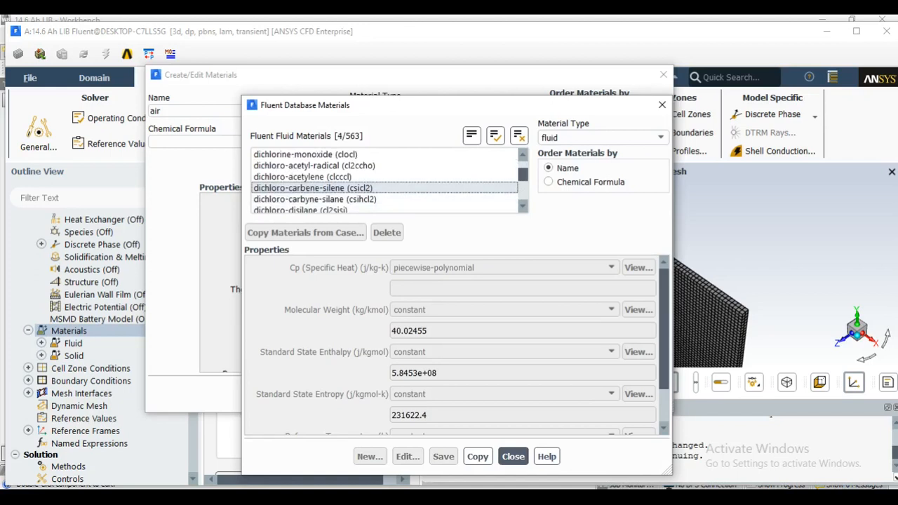
left_click(477, 457)
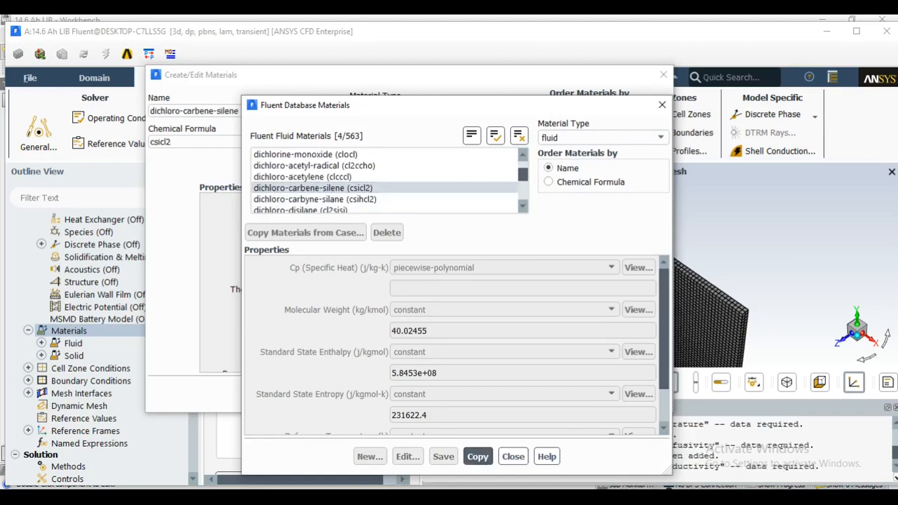
left_click(512, 456)
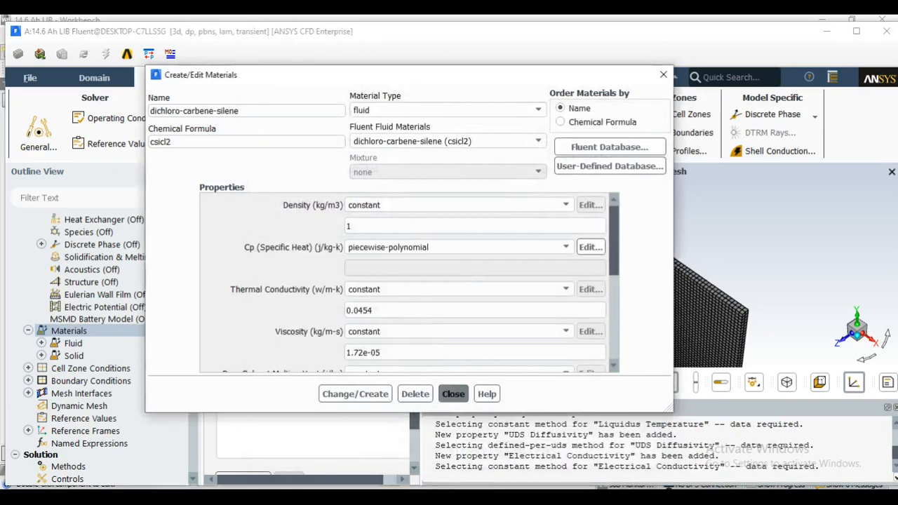
left_click(453, 393)
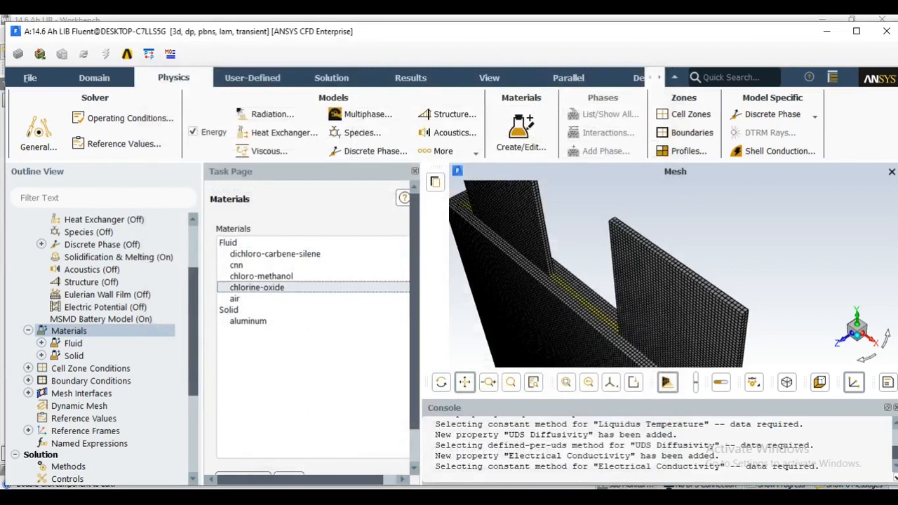
Delete the fluids chlorine-oxide, chloro-methanol and dichloro-carbene-silene from the case's materials
scroll(295, 350, "down", 2)
left_click(289, 440)
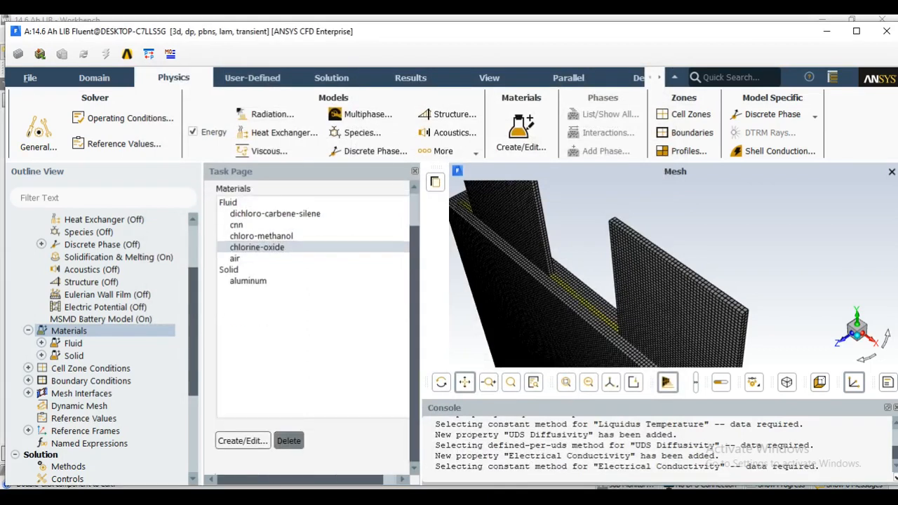
left_click(270, 236)
left_click(288, 440)
left_click(275, 213)
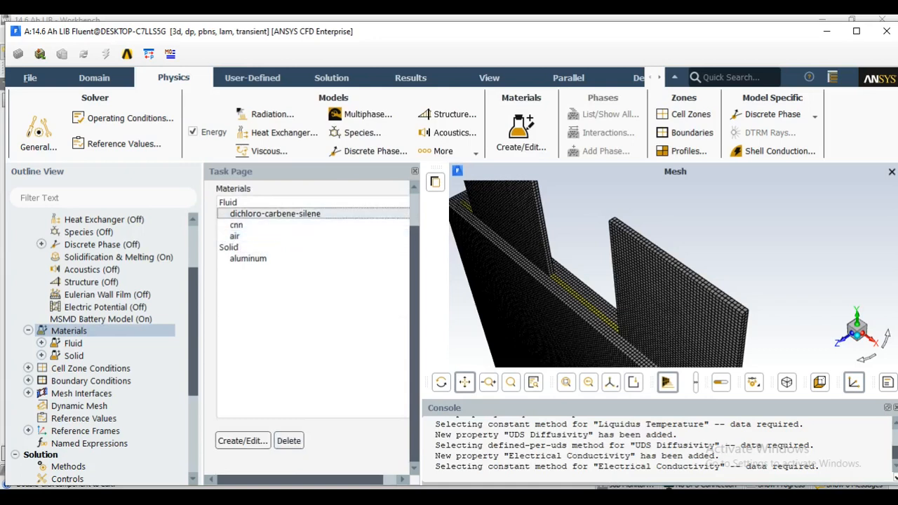
left_click(289, 440)
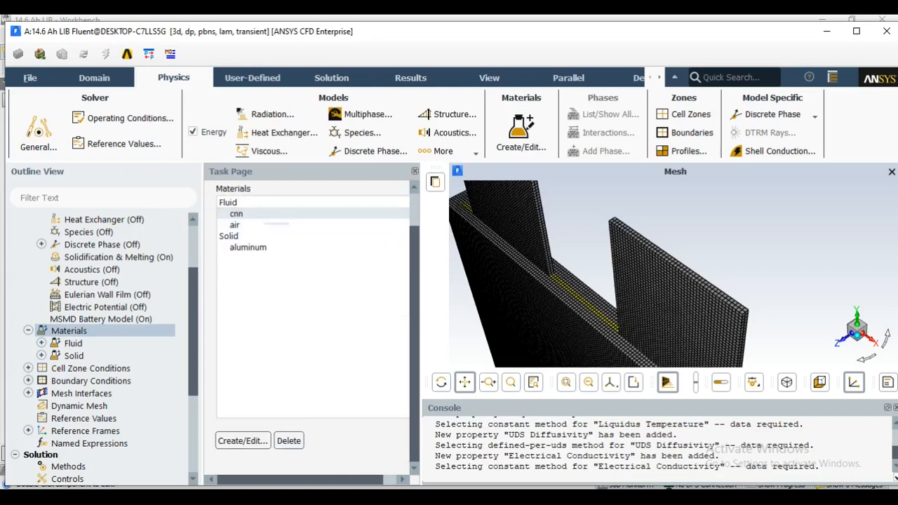
Open the fluid cnn for editing and change its name to pcm_material and its chemical formula to rt40
double_click(275, 214)
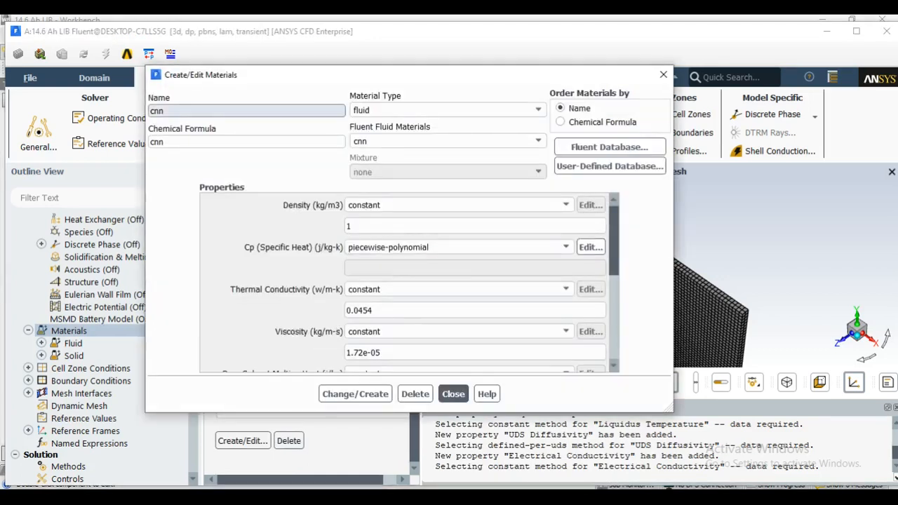
double_click(162, 111)
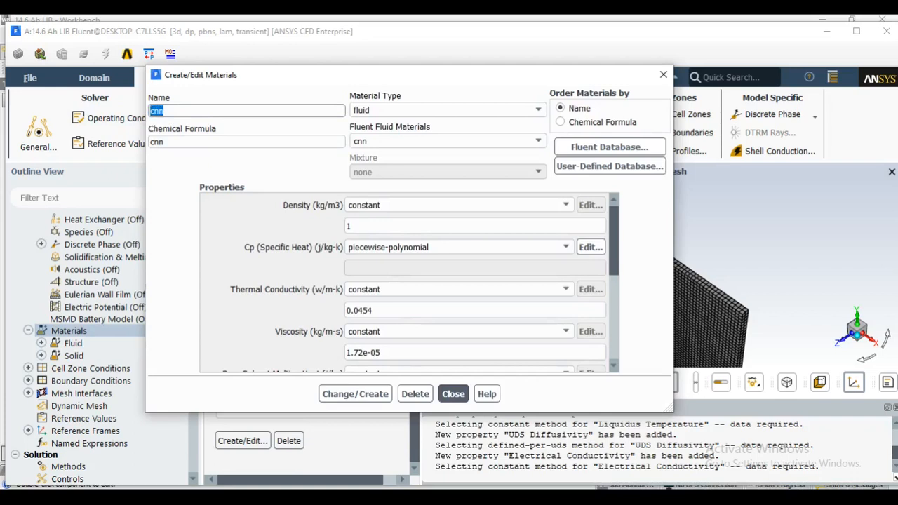
type("pcm_material")
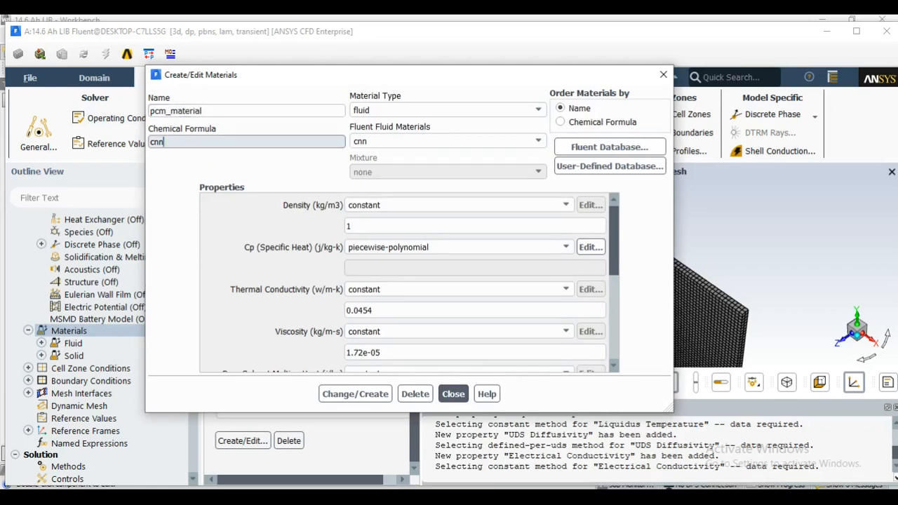
key("Tab")
type("rt40")
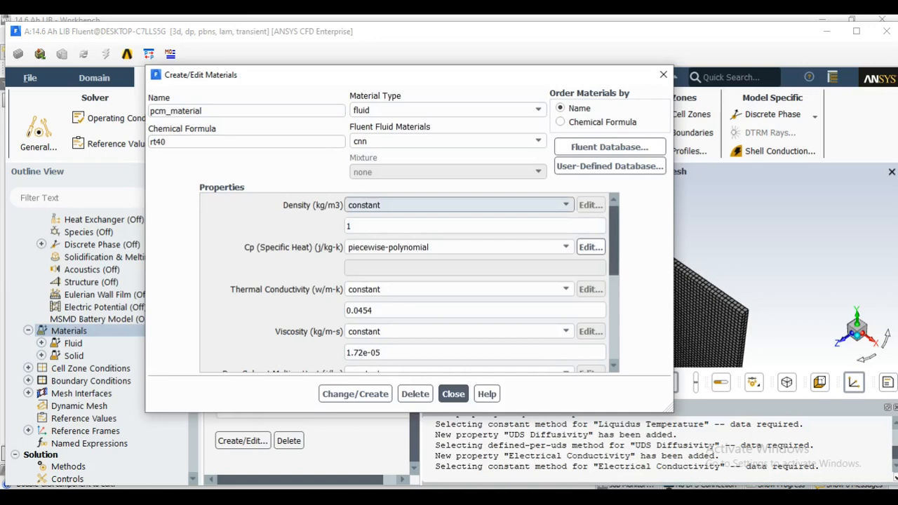
Set the density of pcm_material to a piecewise-linear profile of temperature with 4 points
left_click(456, 204)
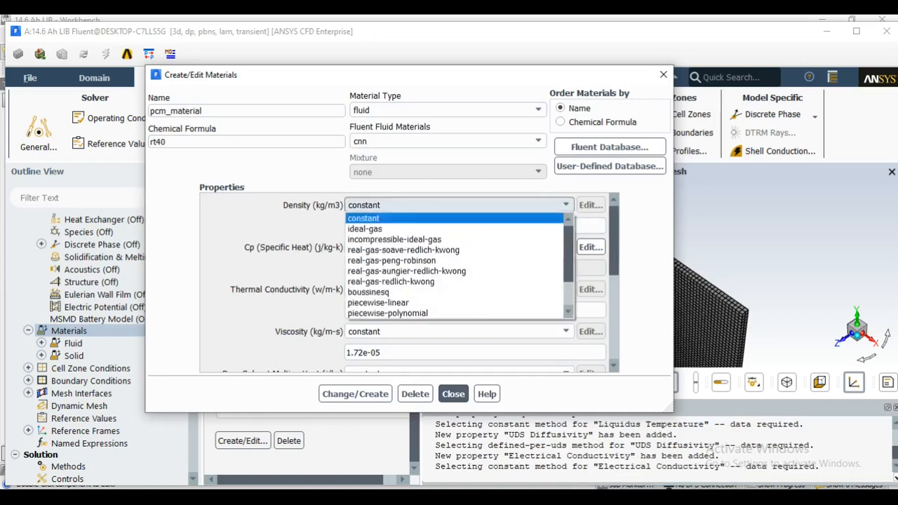
left_click(388, 301)
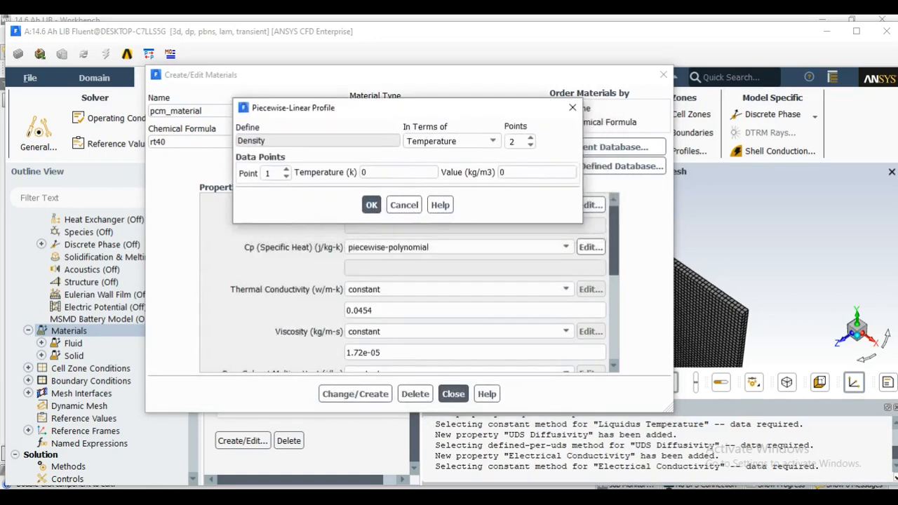
left_click_drag(407, 108, 395, 110)
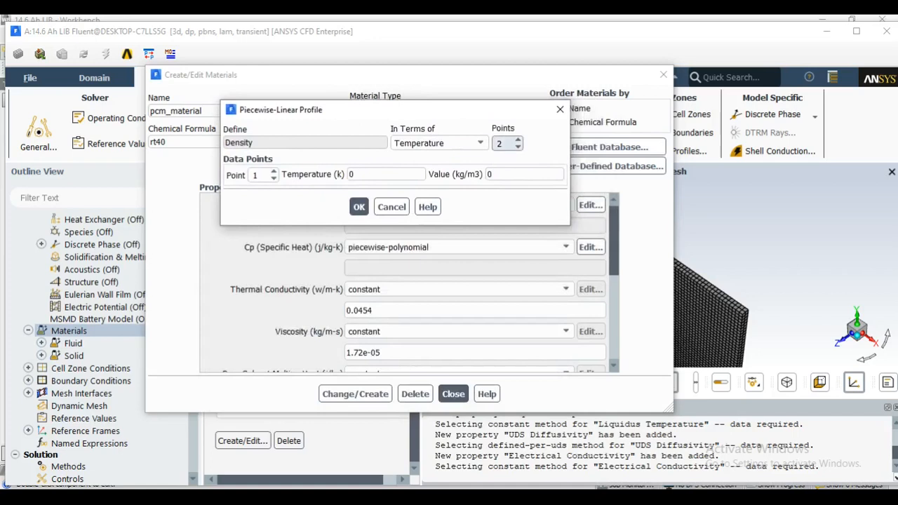
left_click(517, 139)
left_click(518, 139)
Define density point 1 of the profile as 273 K with a value of 880 kg/m3
left_click_drag(359, 174, 343, 174)
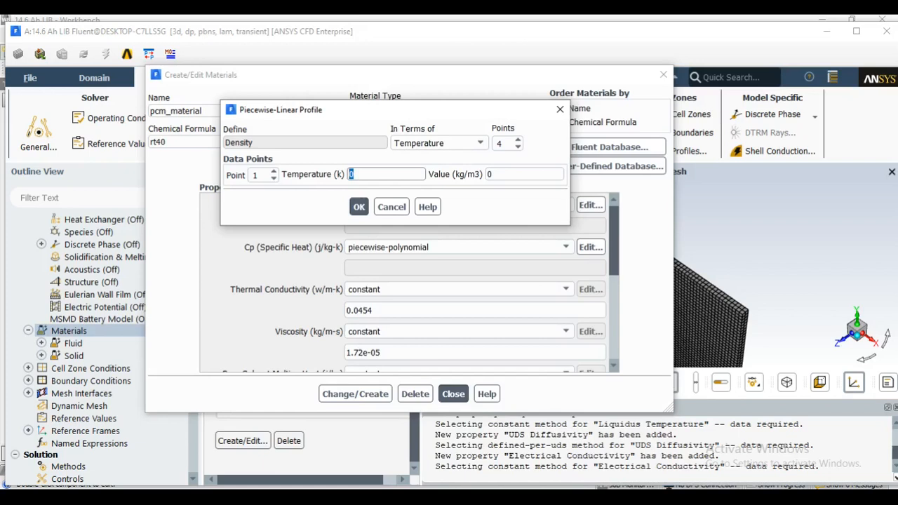
type("273")
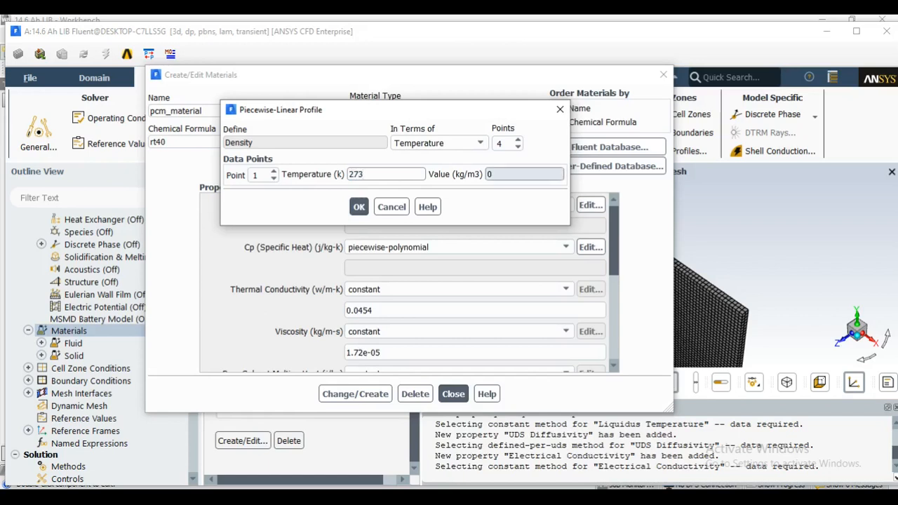
key("Tab")
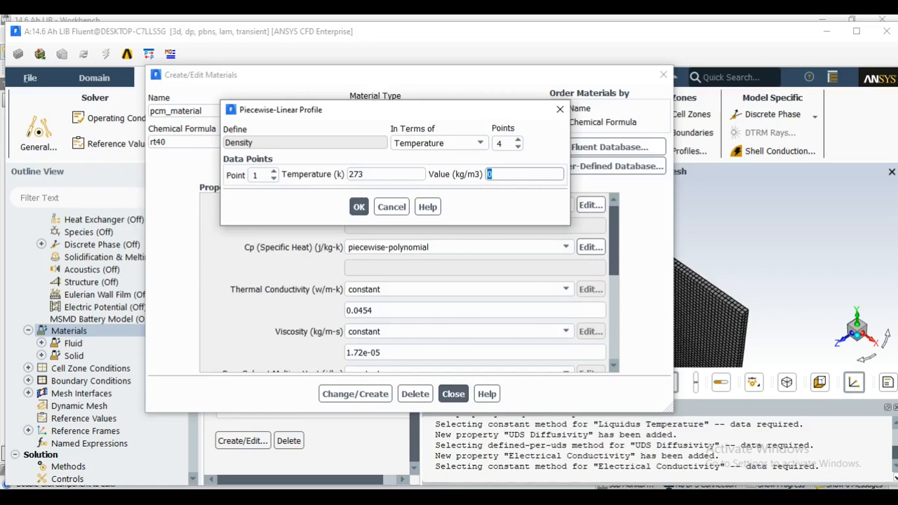
type("880")
Define density point 2 of the profile as 311 K with a value of 834.4 kg/m3
left_click(260, 175)
left_click(272, 171)
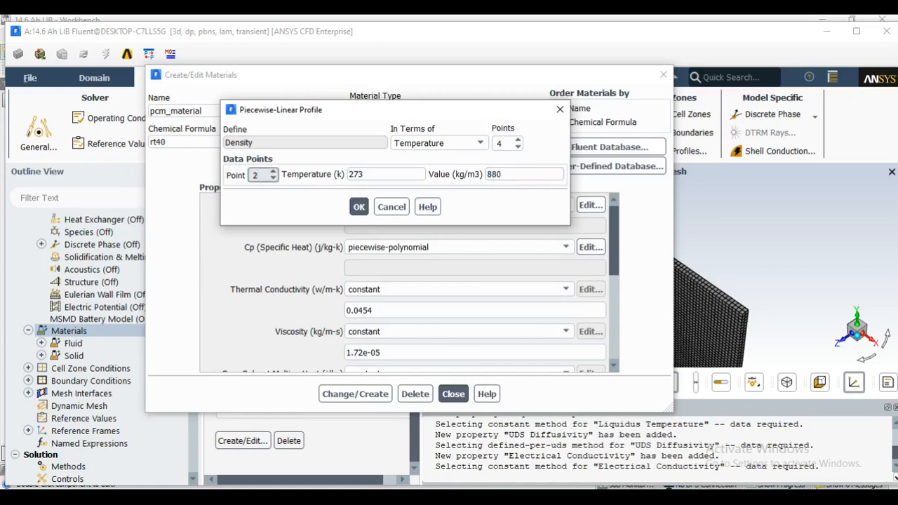
double_click(353, 174)
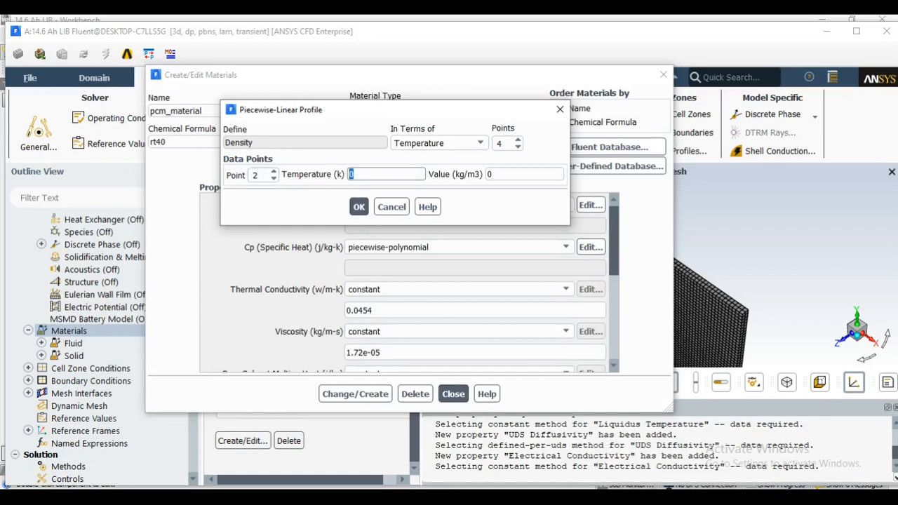
type("311")
key("Tab")
key("Tab")
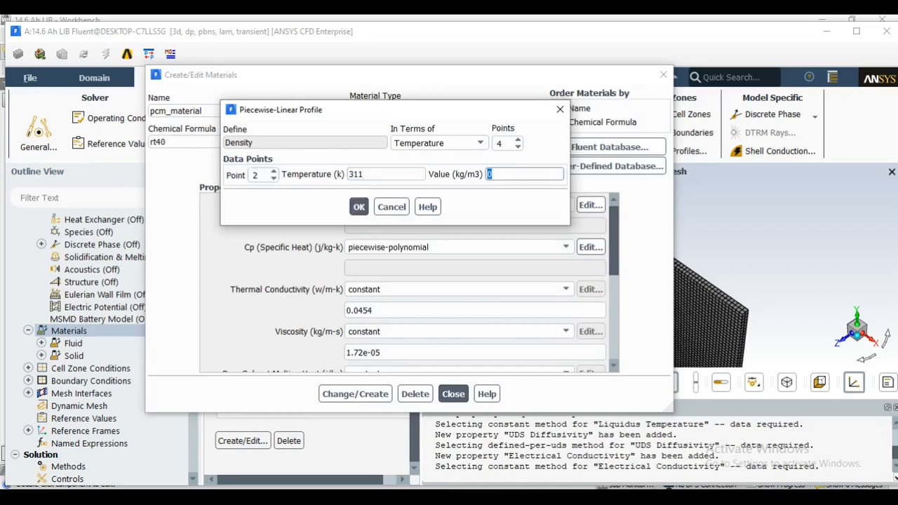
type("834.4")
Define density point 3 of the profile as 316 K with a value of 828.4 kg/m3
left_click(273, 171)
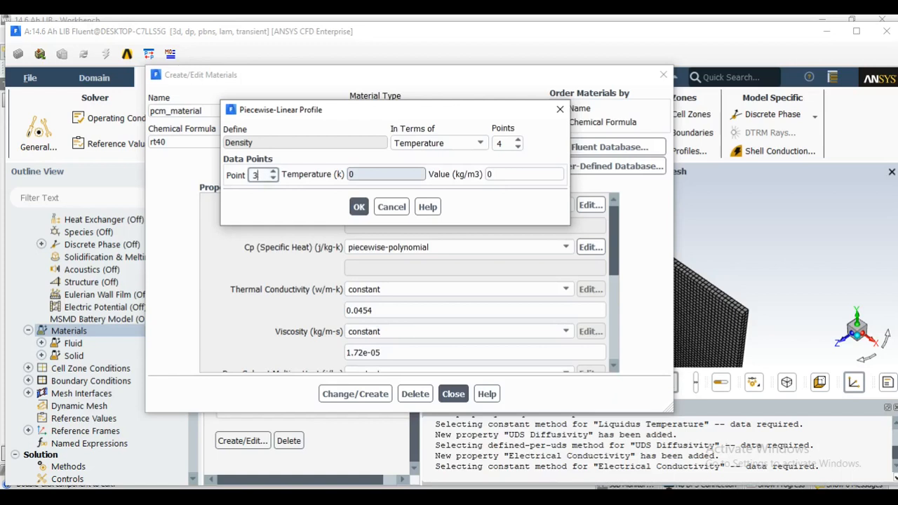
key("Tab")
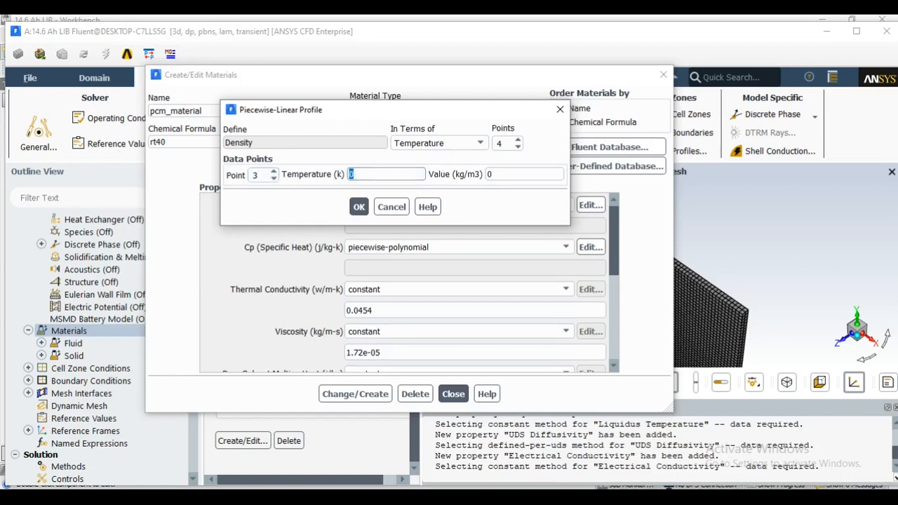
type("316")
double_click(506, 174)
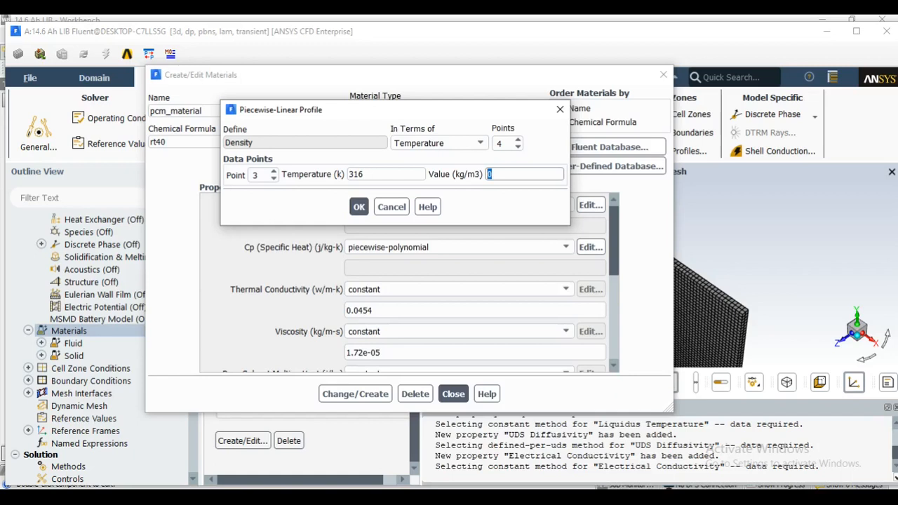
type("828.4")
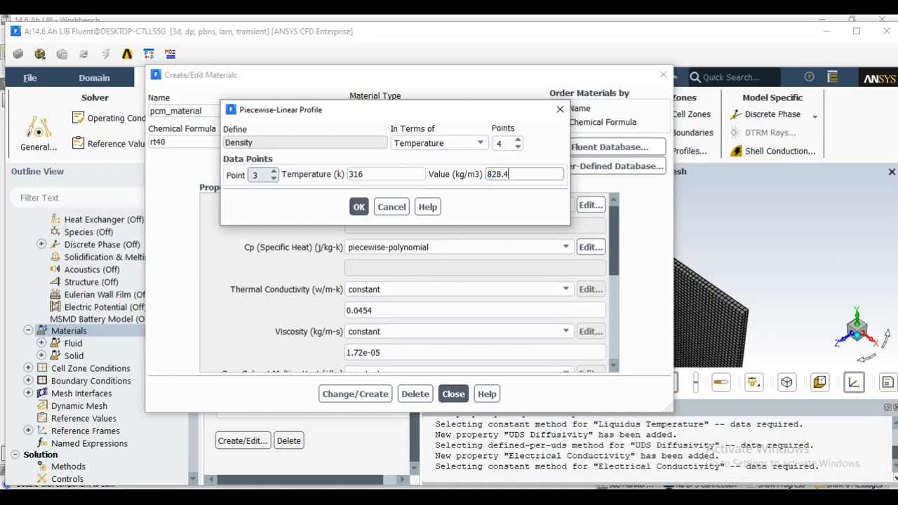
Define density point 4 of the profile as 373 K with a value of 760 kg/m3
left_click(274, 171)
key("Tab")
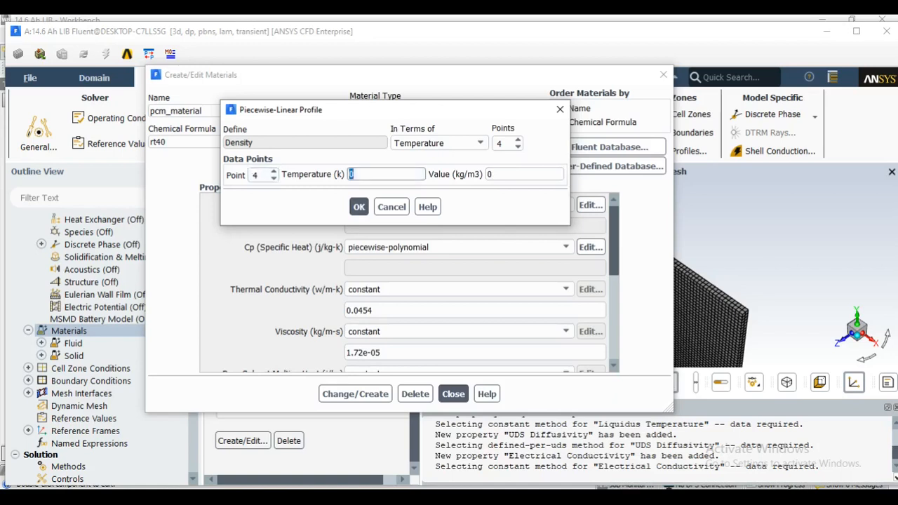
type("373")
key("Tab")
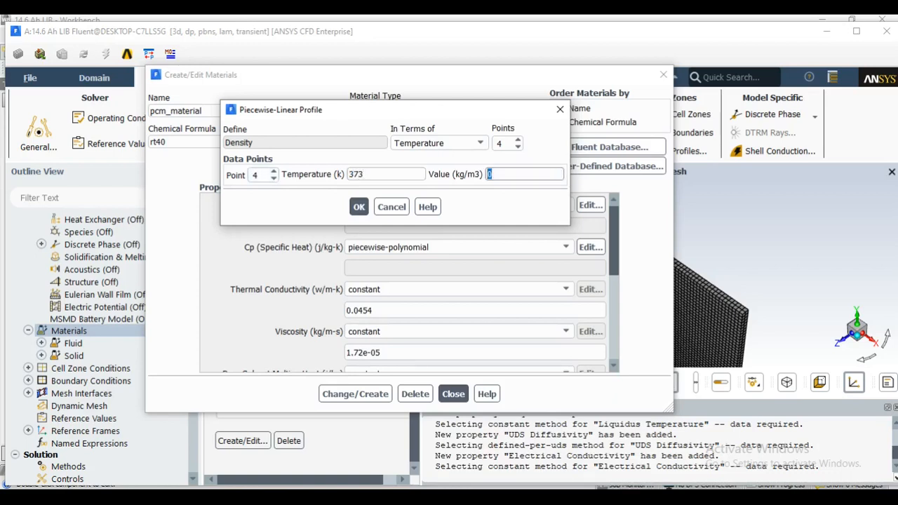
type("760")
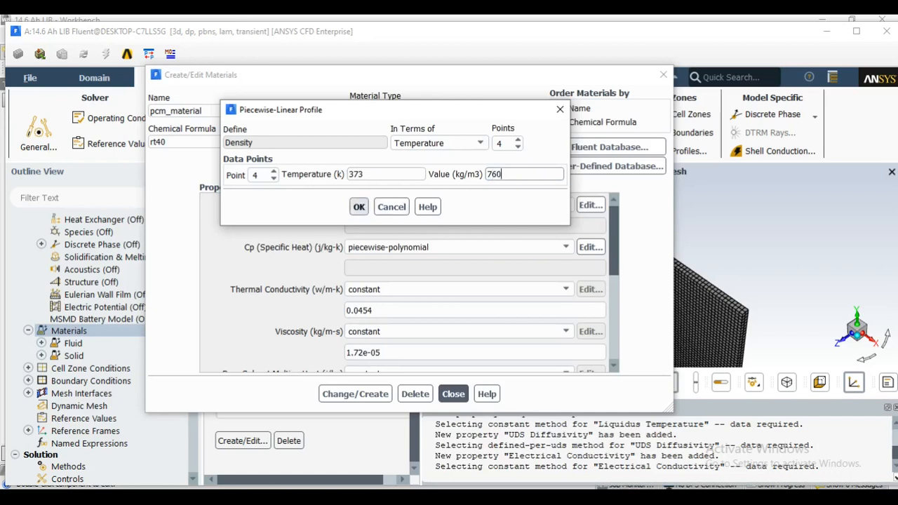
Accept the density profile and save pcm_material, overwriting the cnn material
left_click(359, 206)
left_click(355, 394)
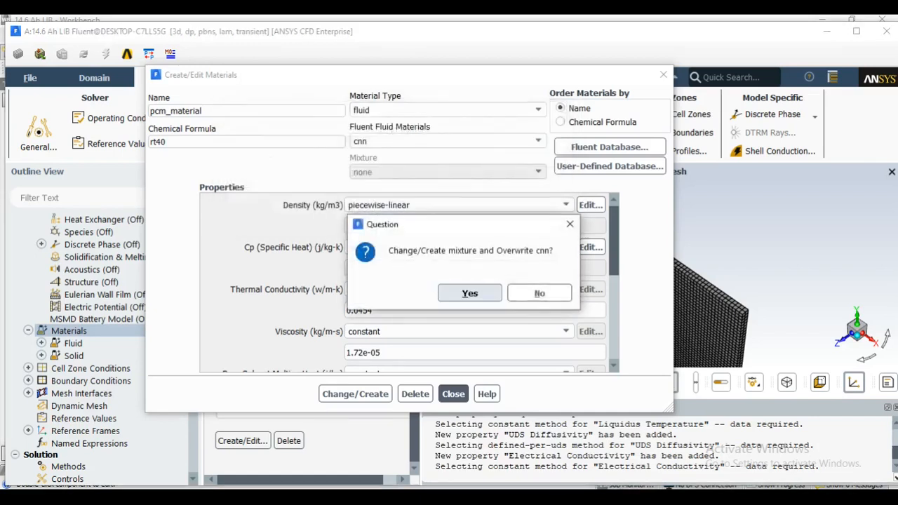
left_click(469, 293)
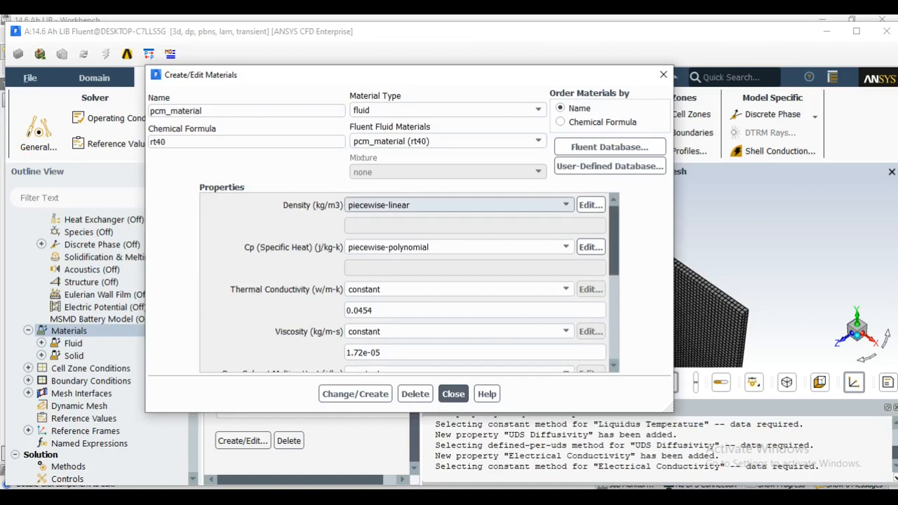
Review the four saved data points of pcm_material's piecewise-linear density profile
left_click(591, 205)
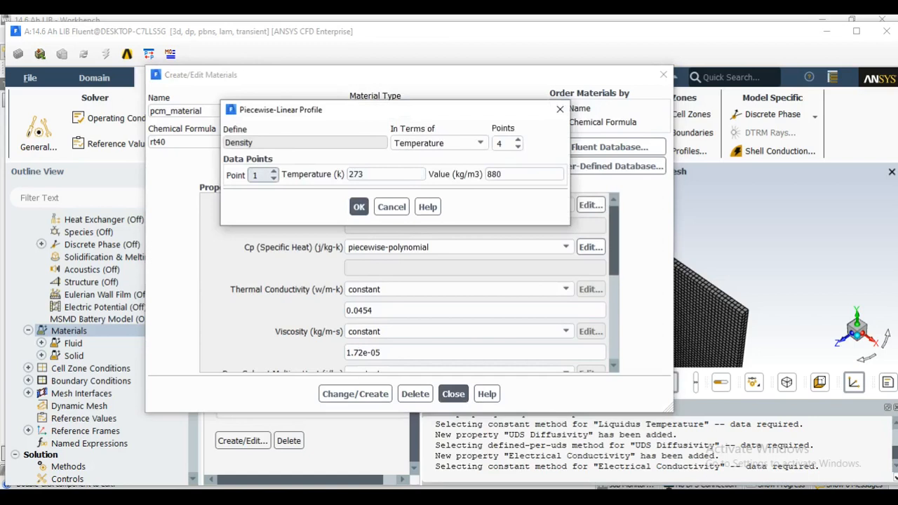
left_click(274, 171)
left_click(274, 171)
left_click(274, 171)
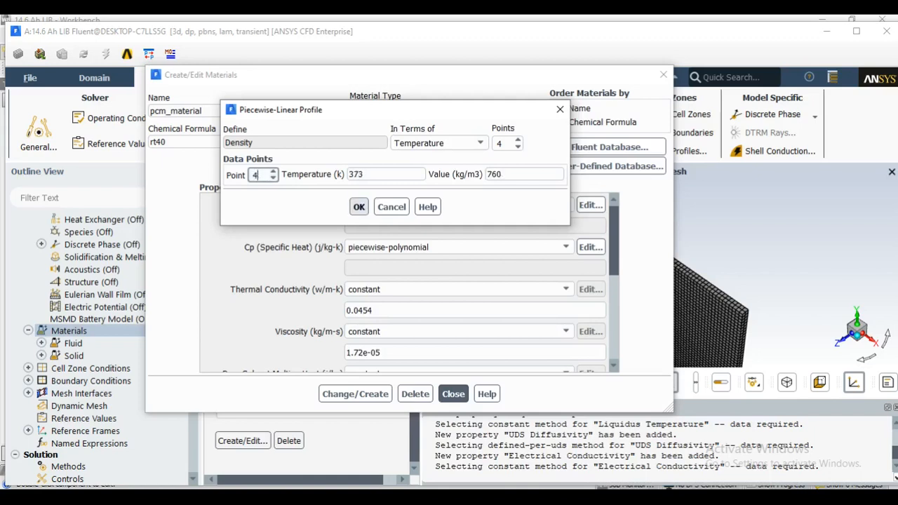
left_click(359, 206)
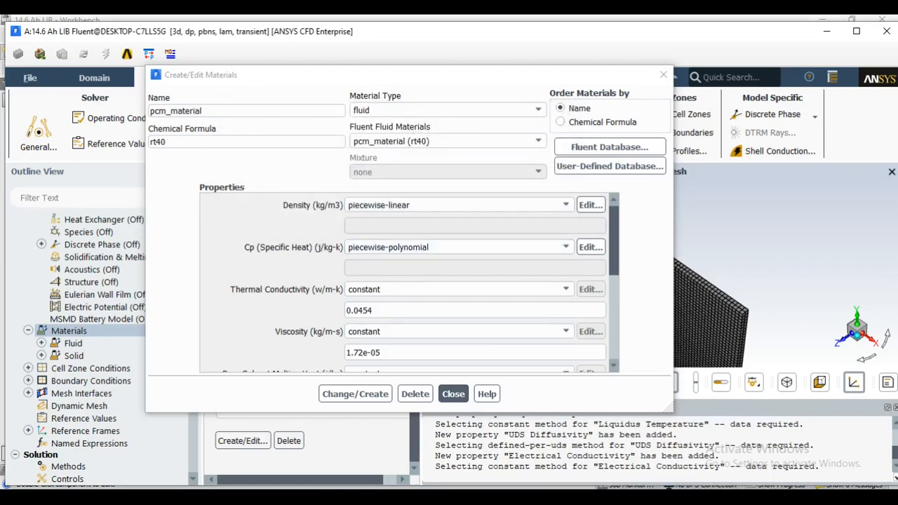
Set the specific heat of pcm_material to a piecewise-linear profile of temperature with 4 points
left_click(456, 247)
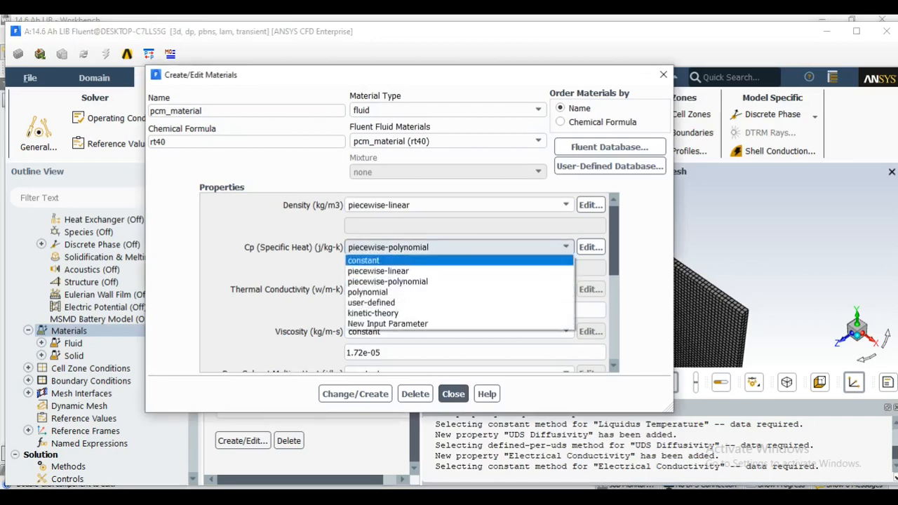
left_click(379, 270)
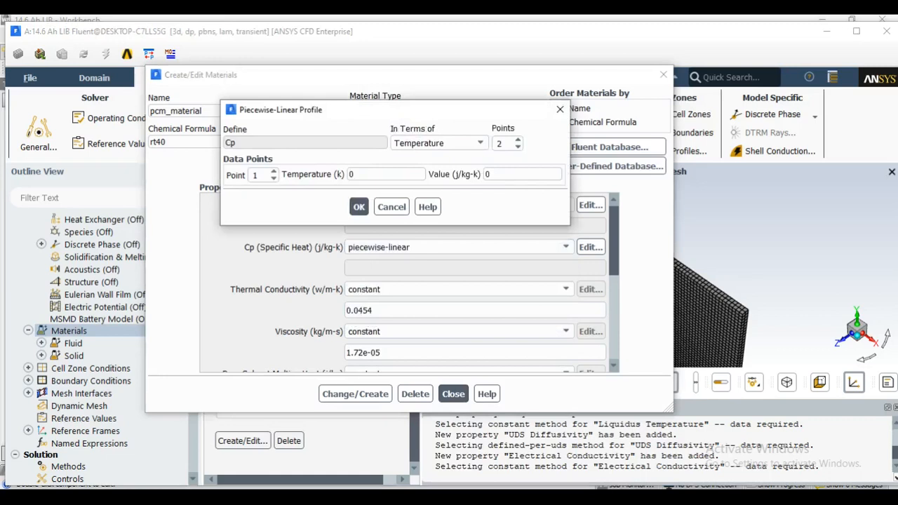
double_click(518, 140)
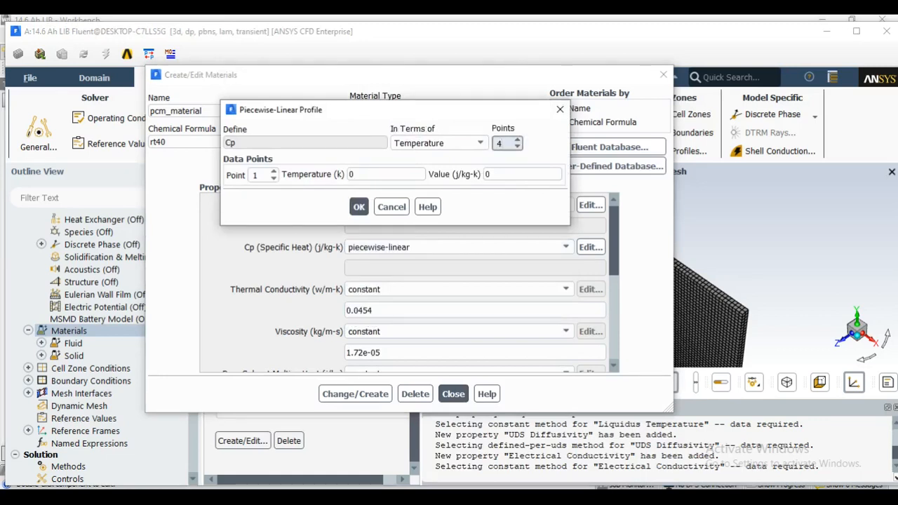
Define Cp point 1 of the profile as 273 K with a value of 3 J/kg-K
left_click(377, 174)
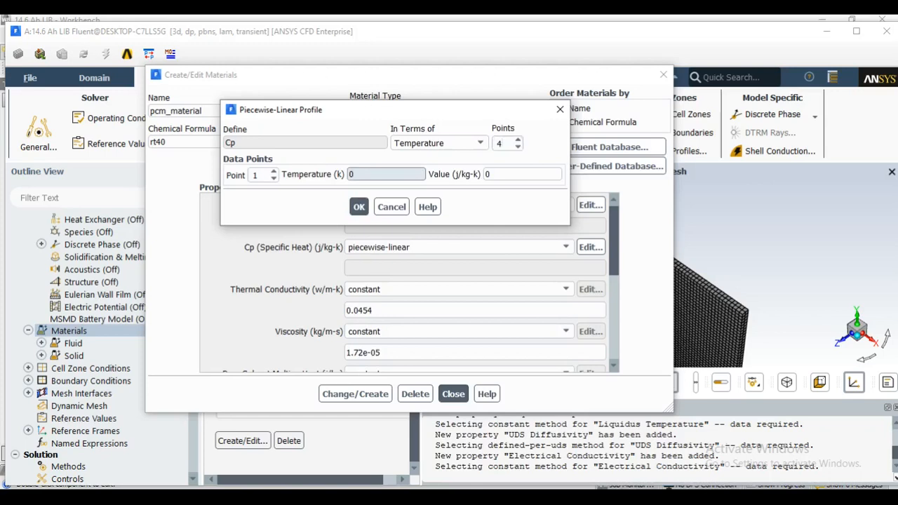
key("BackSpace")
type("273")
key("Tab")
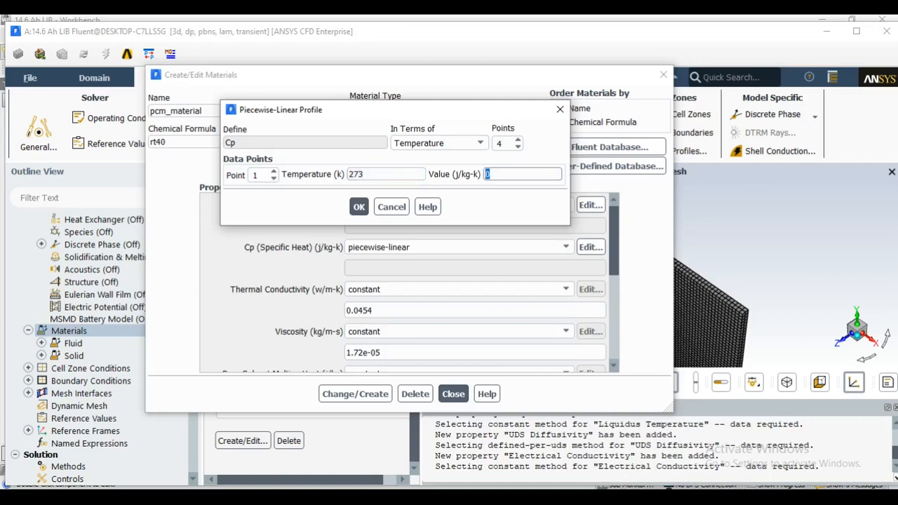
type("3")
Define Cp point 2 of the profile as 311 K with a value of 2.734 J/kg-K
left_click(274, 171)
double_click(353, 174)
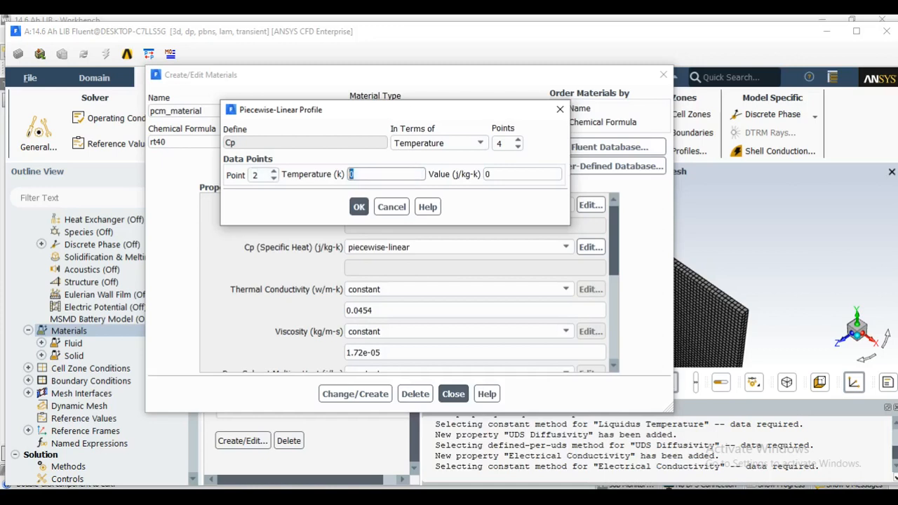
type("311")
key("Tab")
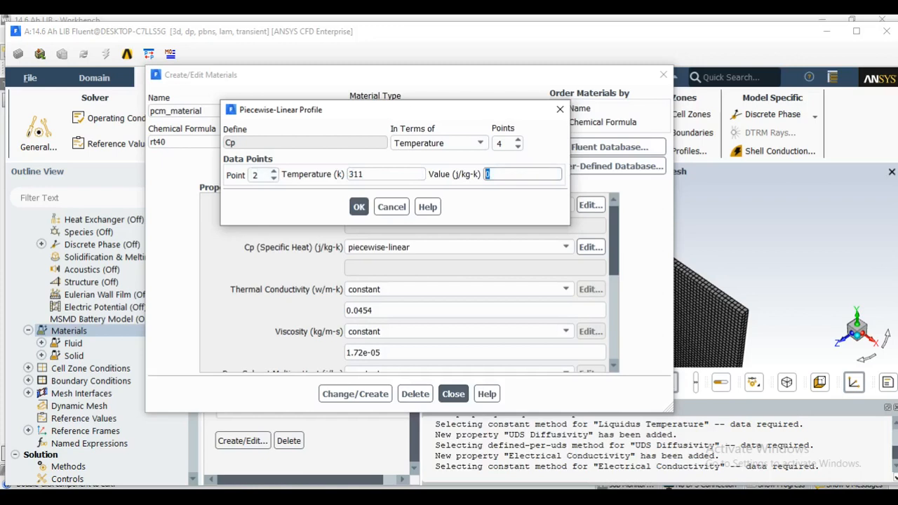
type("2.")
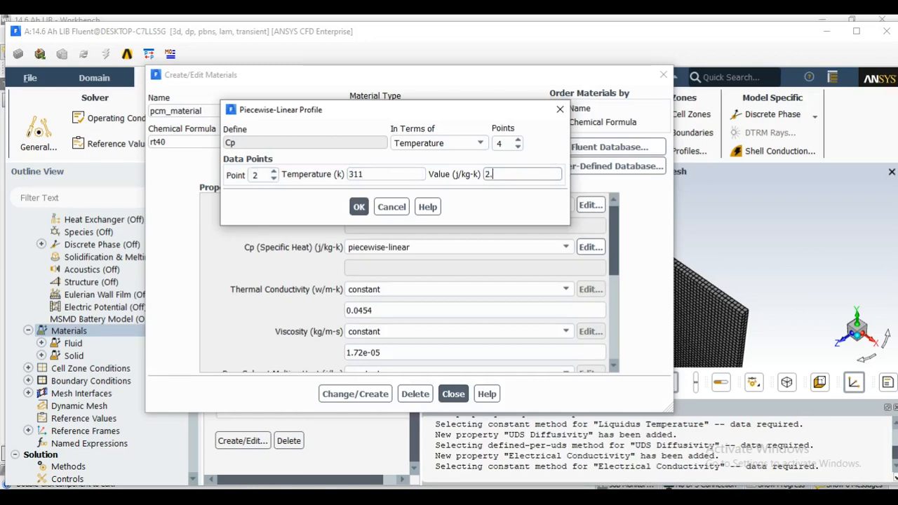
type("734")
Define Cp point 3 of the profile as 316 K with a value of 2.699 J/kg-K
left_click(273, 171)
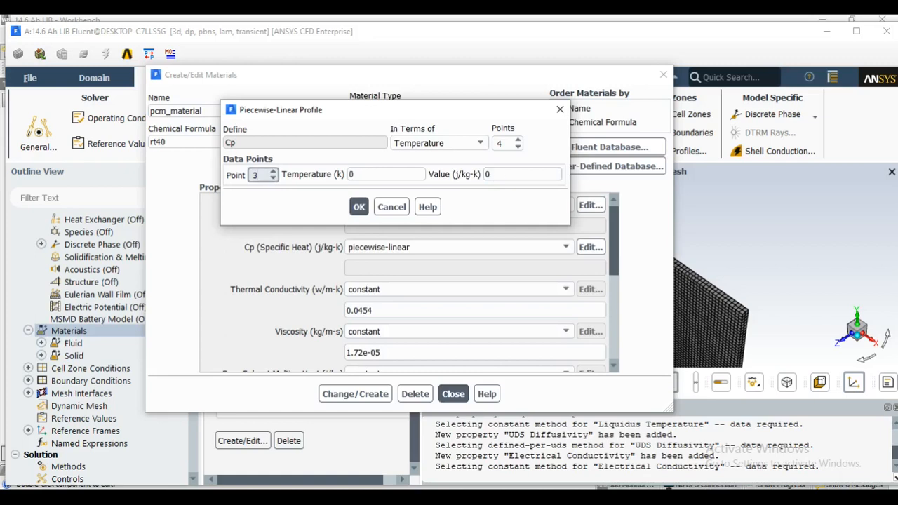
key("Tab")
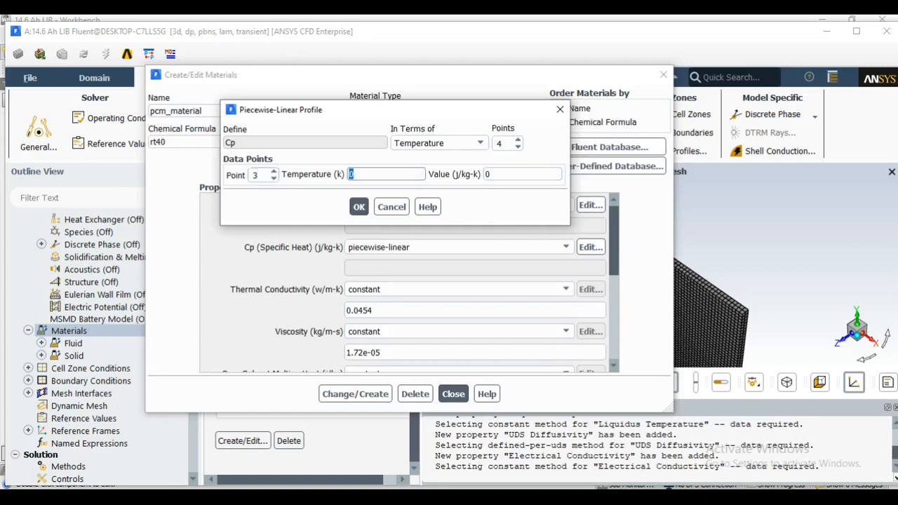
type("316")
key("Tab")
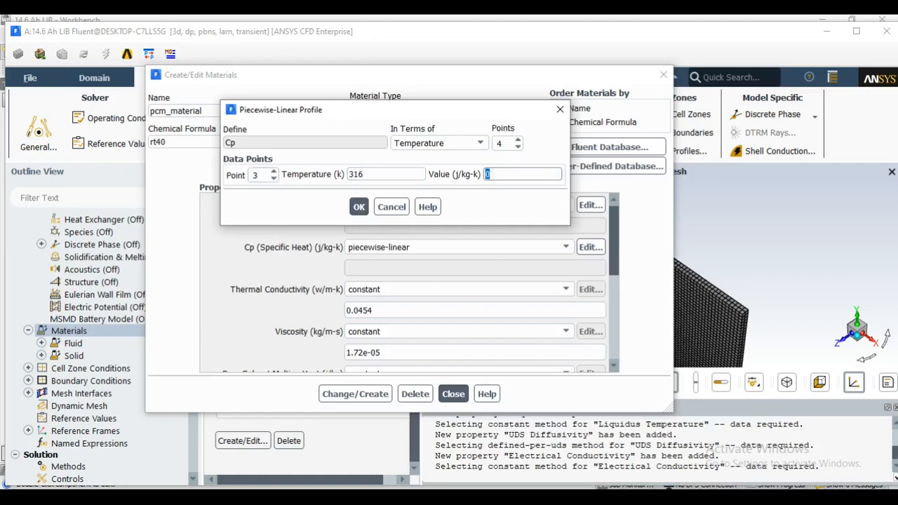
type("2.")
type("699")
Define Cp point 4 as 373 K with a value of 2.3 J/kg-K and apply the profile to pcm_material
left_click(273, 171)
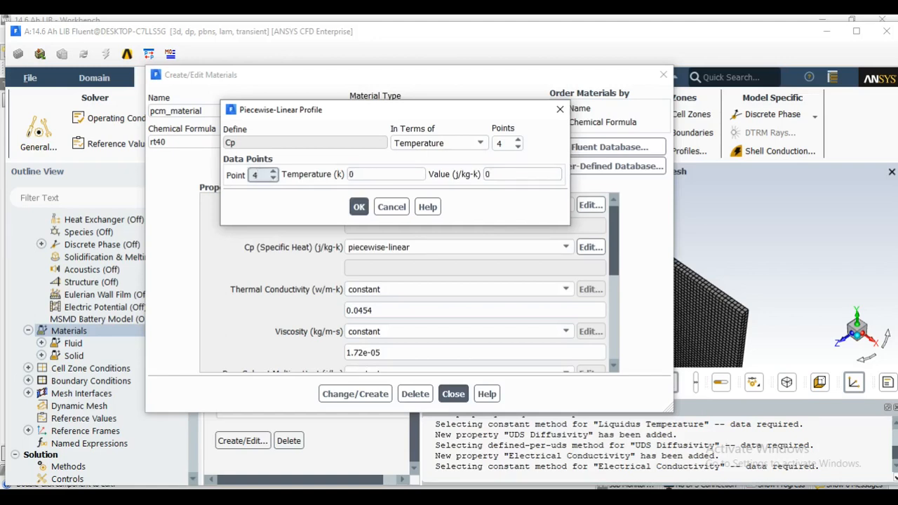
key("Tab")
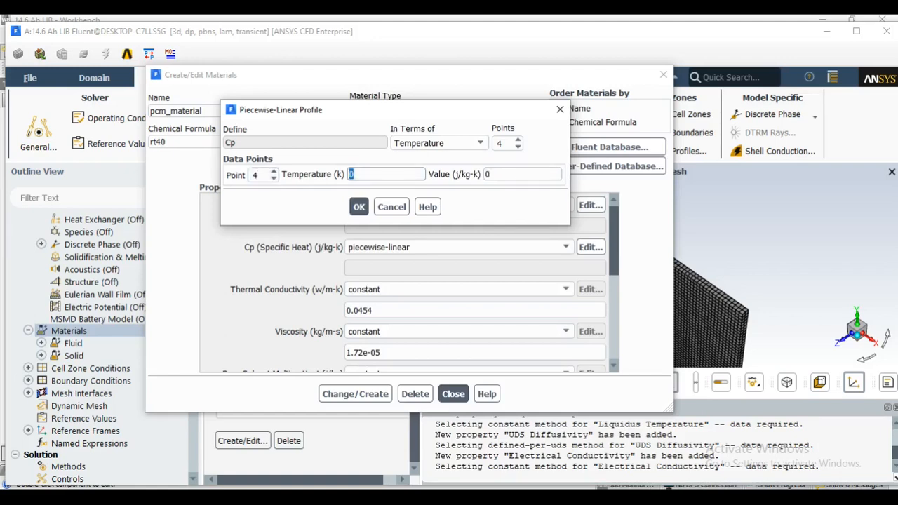
type("373")
key("Tab")
type("2.3")
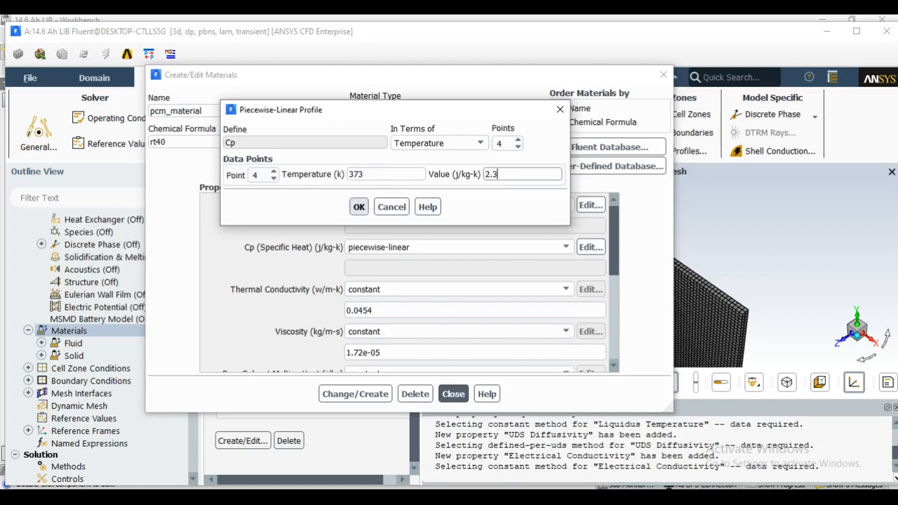
left_click(359, 206)
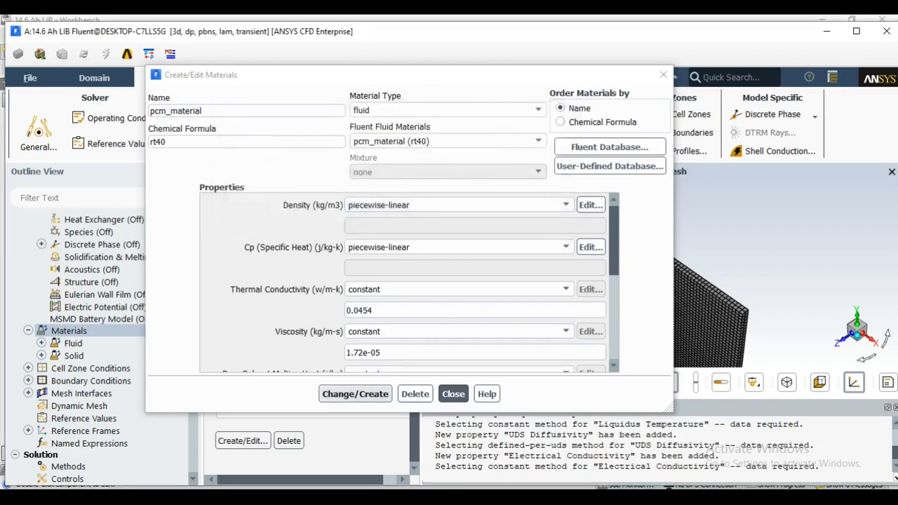
left_click(355, 395)
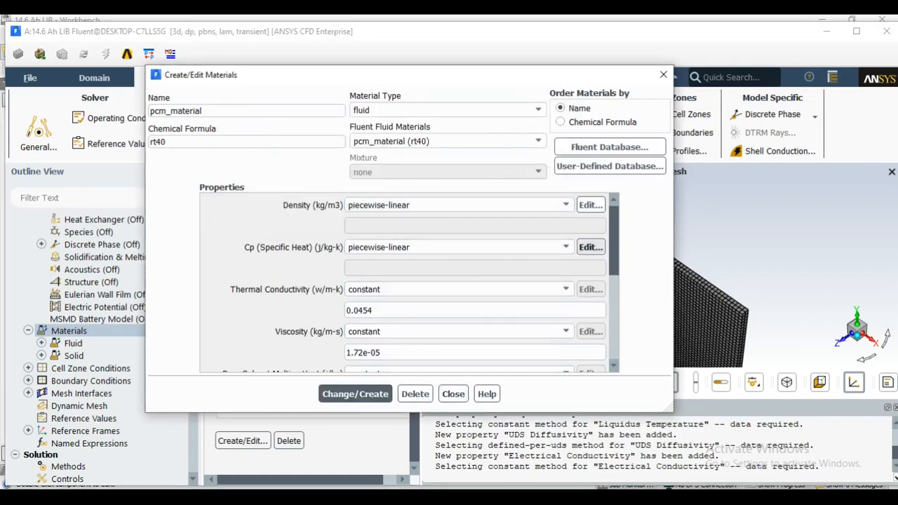
Review the four saved data points of pcm_material's piecewise-linear specific heat profile
left_click(590, 247)
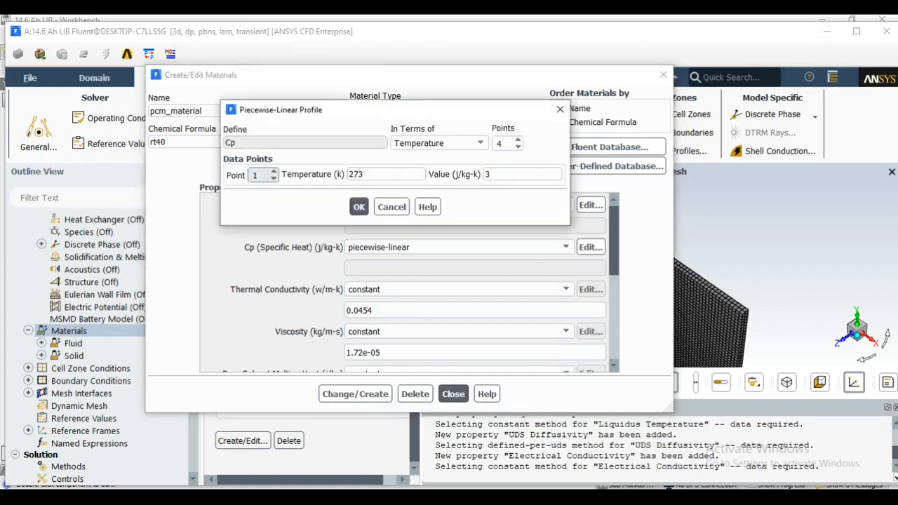
left_click(273, 172)
left_click(274, 172)
left_click(274, 172)
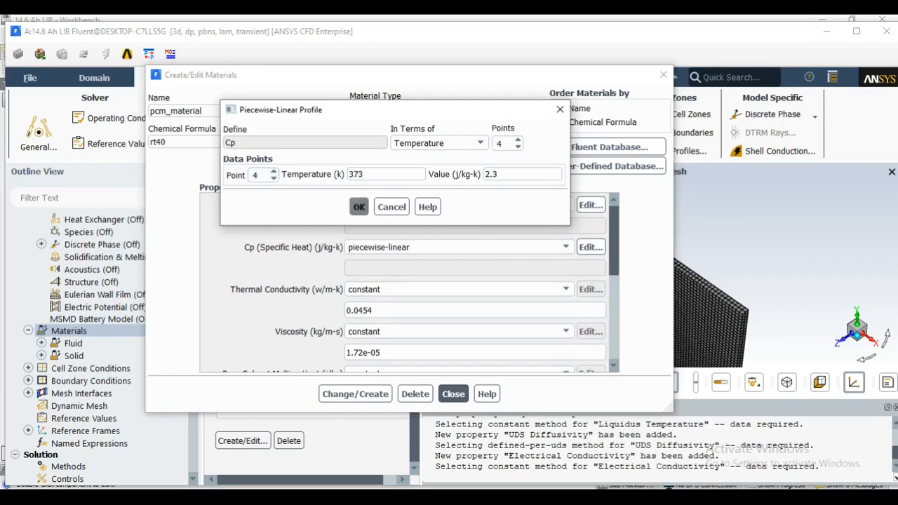
left_click(358, 207)
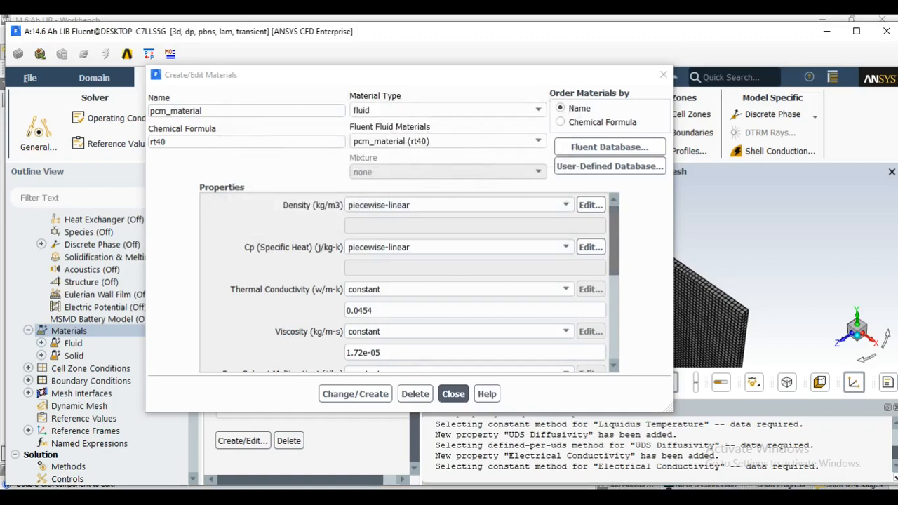
Set the constant thermal conductivity of pcm_material to 0.21 W/m-K
scroll(421, 283, "down", 1)
scroll(421, 273, "down", 1)
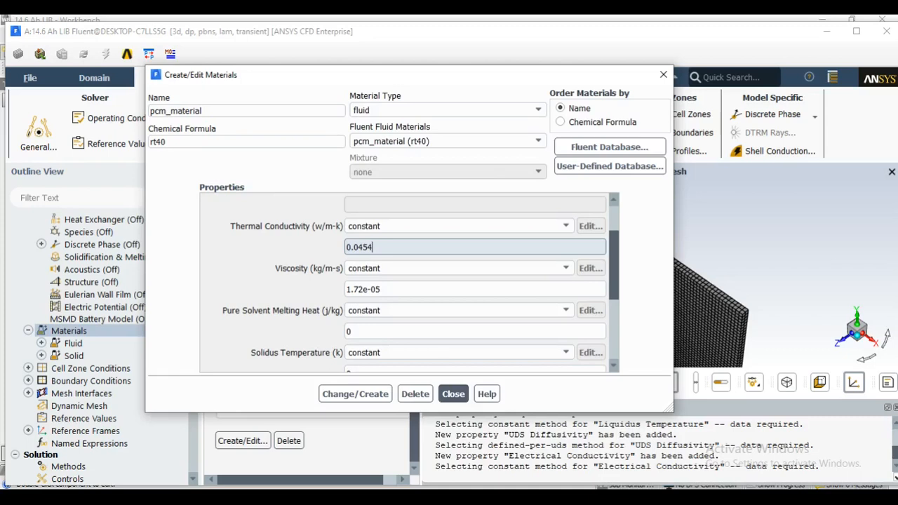
key("BackSpace")
key("BackSpace")
key("BackSpace")
key("BackSpace")
type("21")
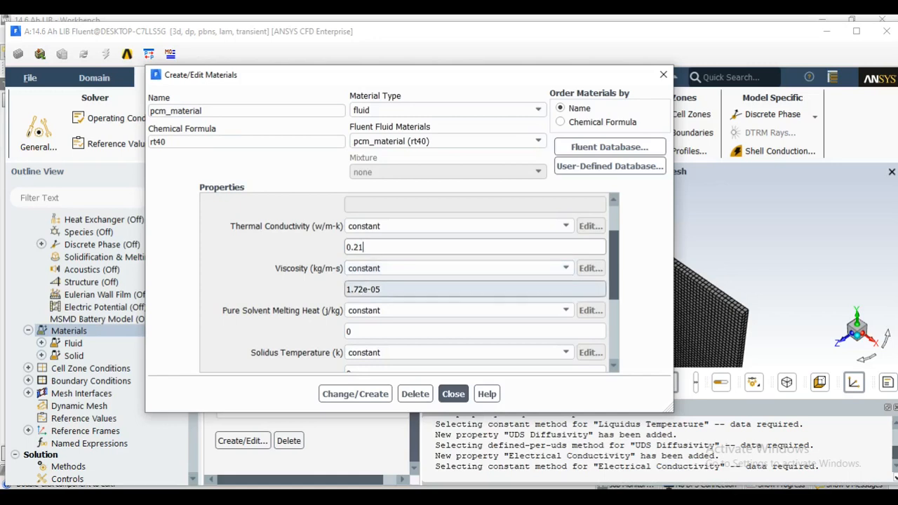
Set the constant viscosity of pcm_material to 0.001372 kg/m-s
left_click_drag(382, 289, 345, 289)
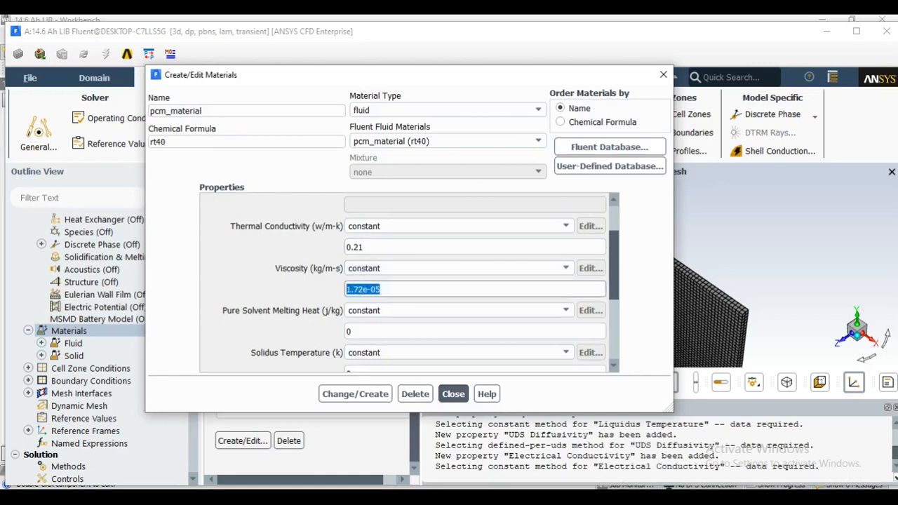
type("0.001372")
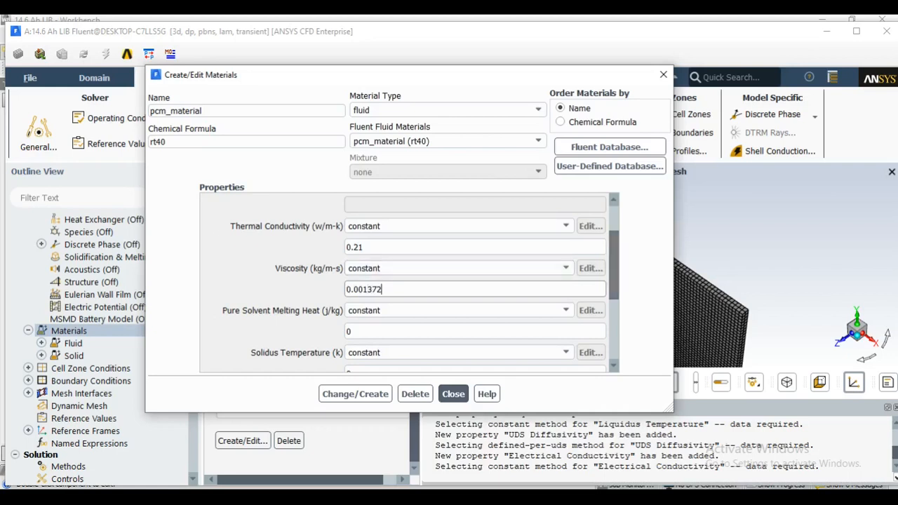
Set the constant pure solvent melting heat of pcm_material to 165000 J/kg
scroll(421, 284, "down", 1)
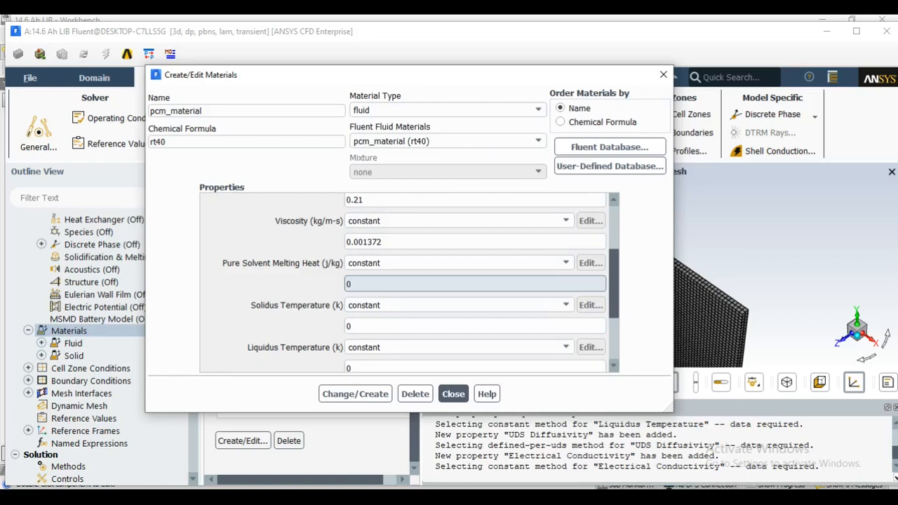
left_click_drag(353, 284, 341, 284)
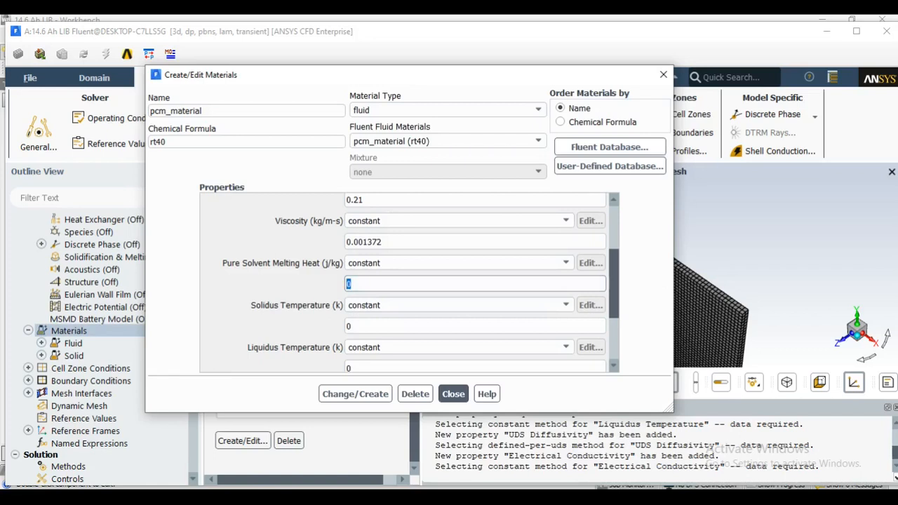
type("165000")
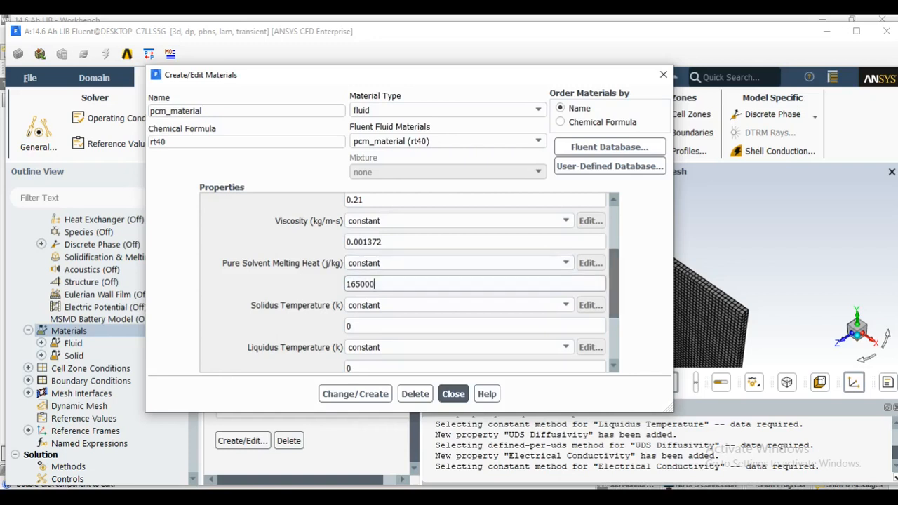
scroll(421, 281, "down", 1)
scroll(407, 280, "down", 1)
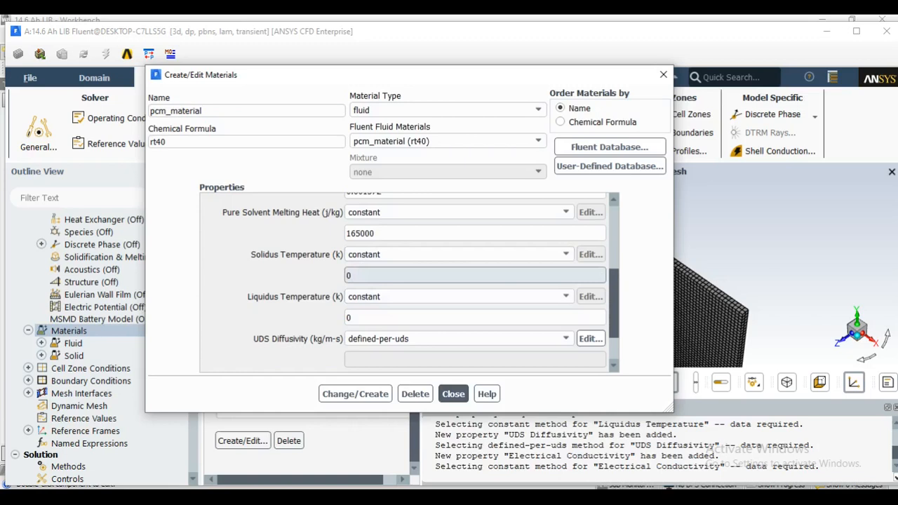
Set pcm_material's constant solidus temperature to 311 K and its liquidus temperature to 316 K
left_click_drag(362, 275, 339, 276)
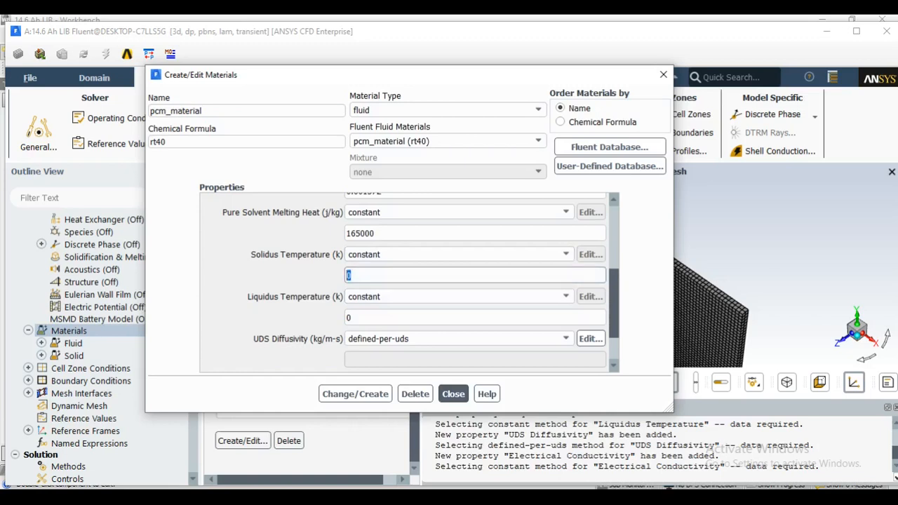
type("311")
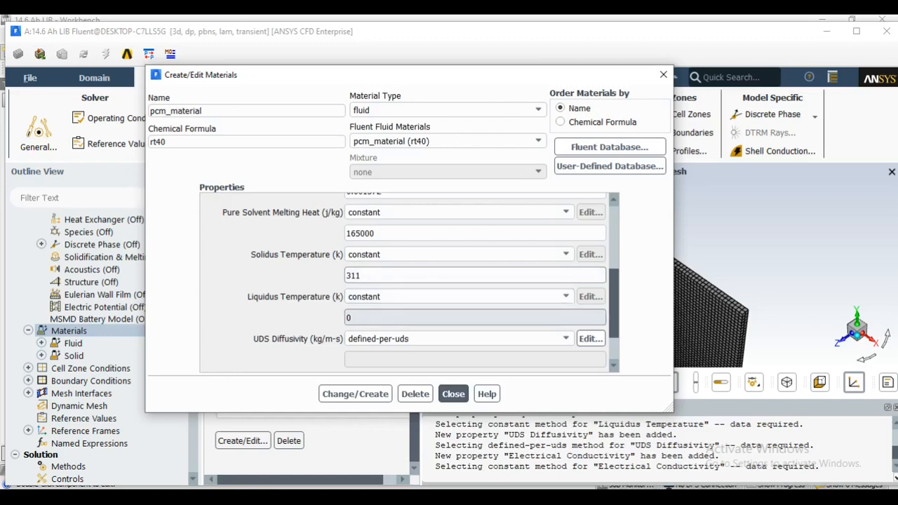
double_click(352, 318)
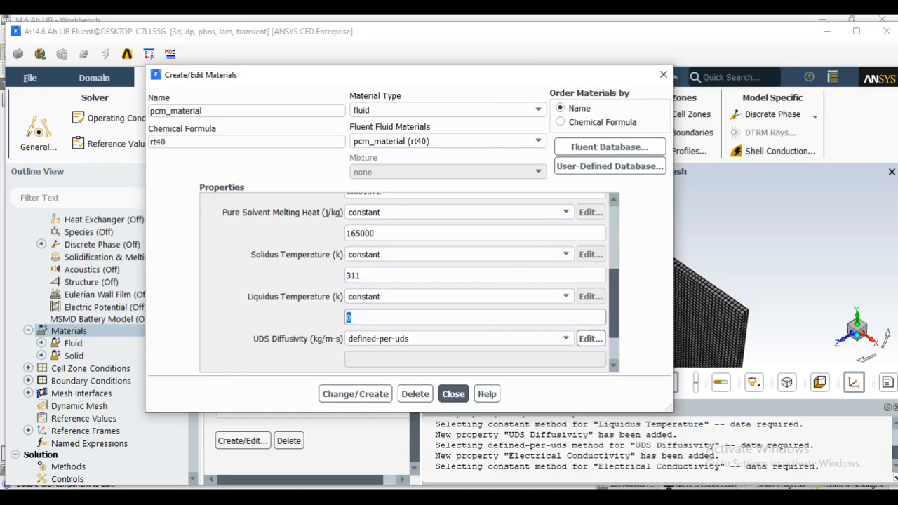
type("316")
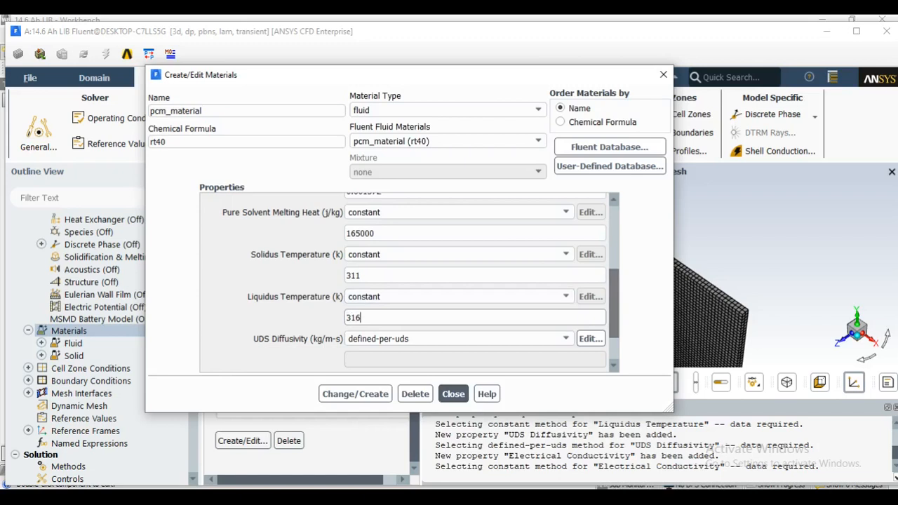
Review pcm_material's complete property list from density to electrical conductivity, and close the material editor
scroll(458, 329, "down", 3)
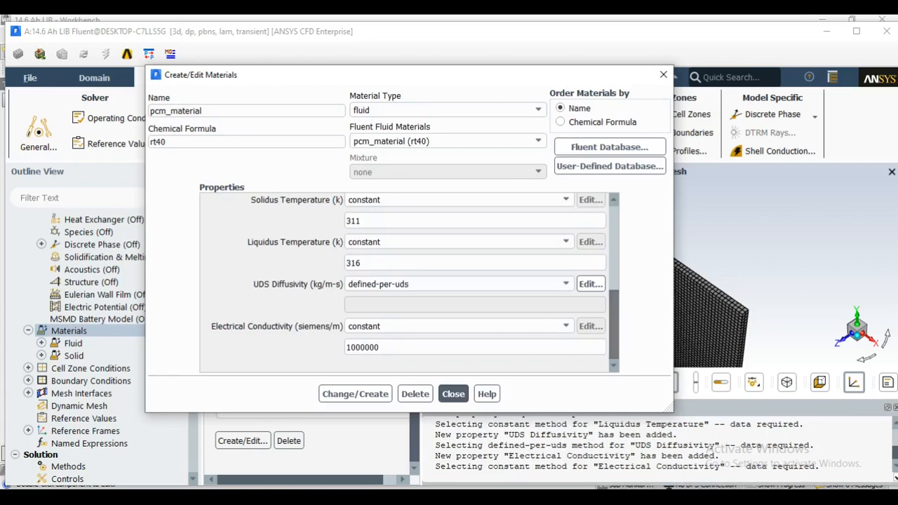
scroll(407, 281, "up", 1)
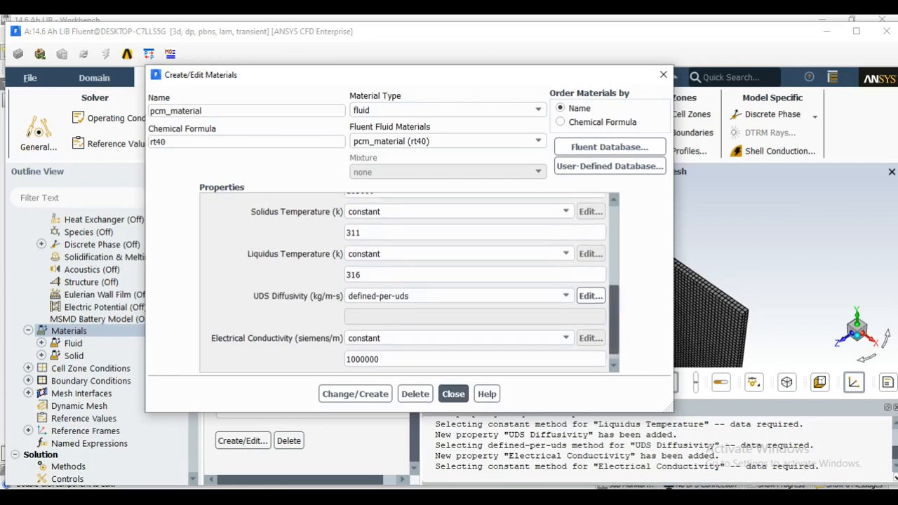
scroll(407, 280, "down", 1)
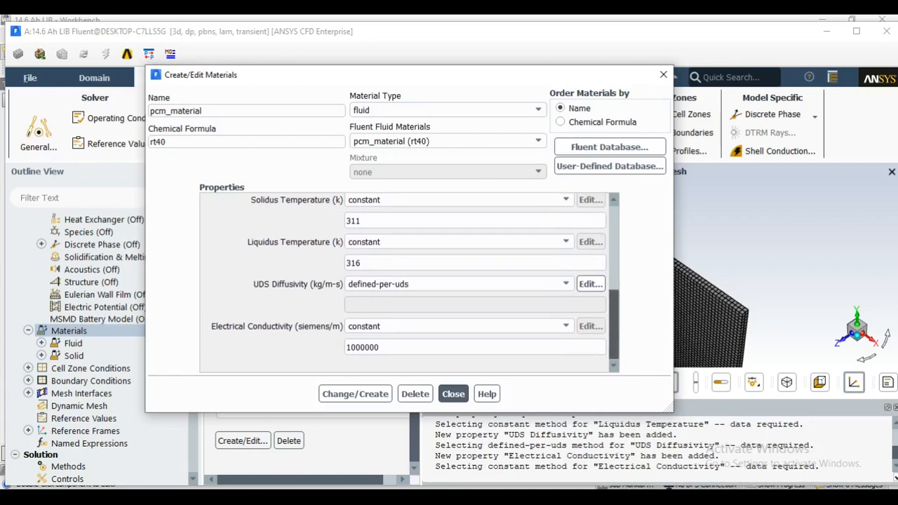
scroll(407, 280, "up", 6)
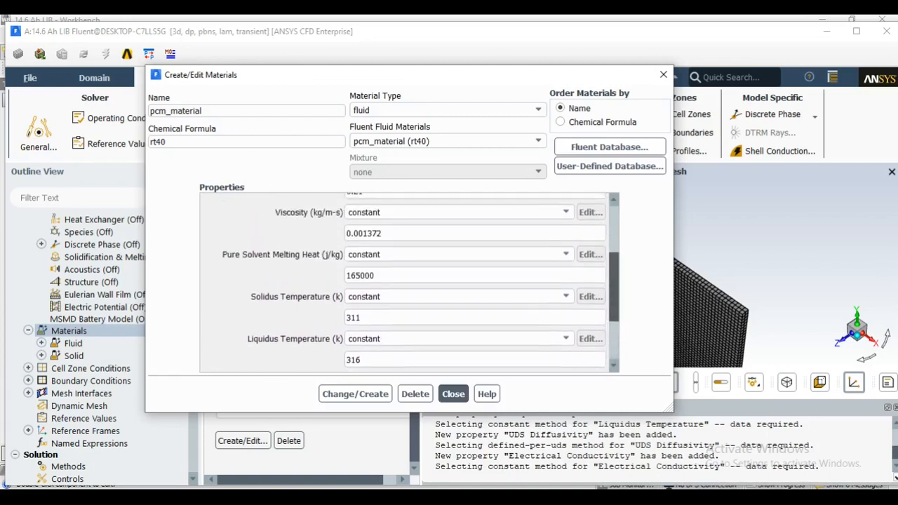
scroll(407, 280, "up", 7)
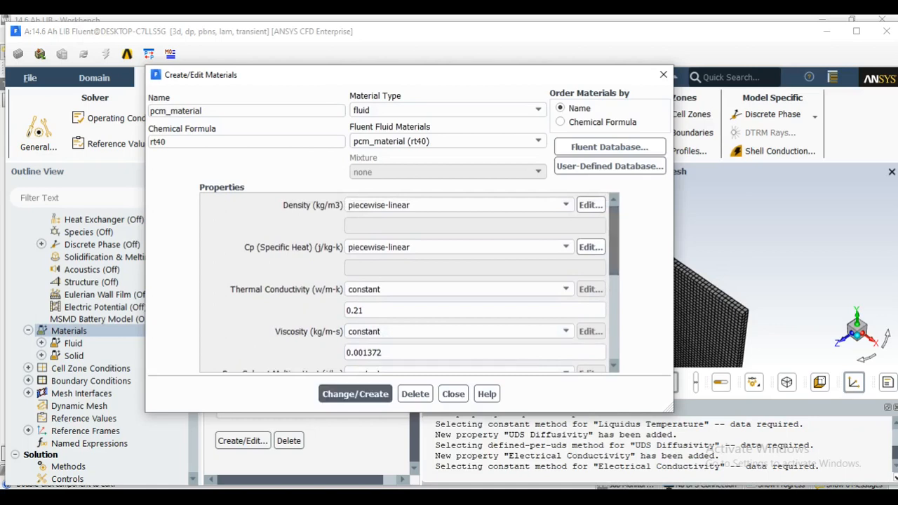
mouse_move(614, 240)
left_mouse_down()
mouse_move(614, 250)
mouse_move(614, 240)
left_mouse_up()
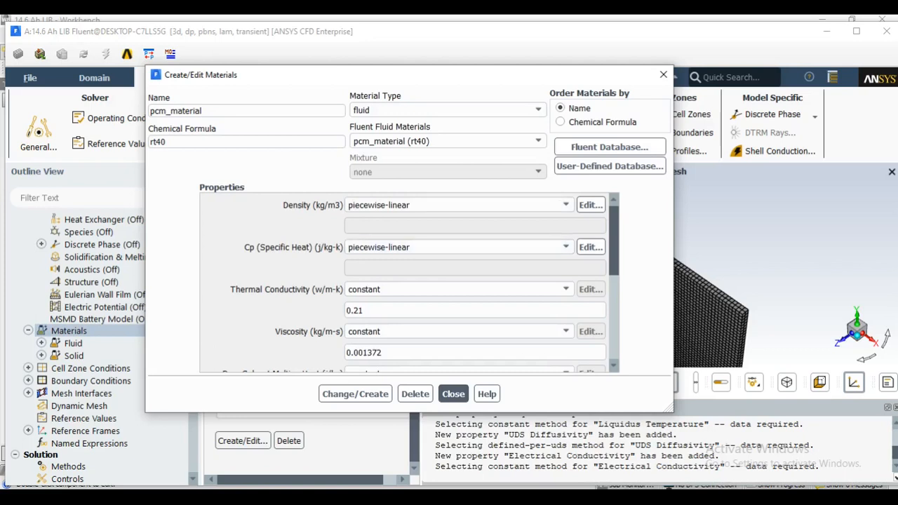
scroll(407, 281, "down", 4)
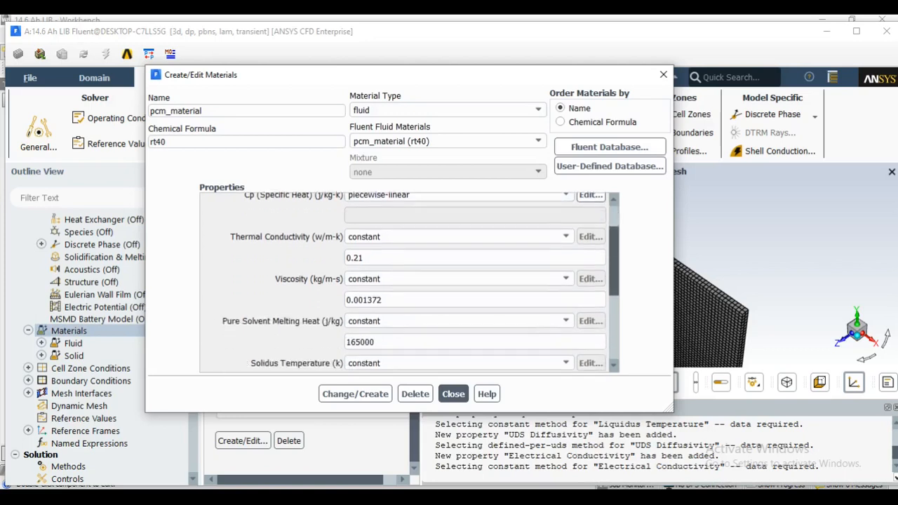
scroll(407, 281, "down", 4)
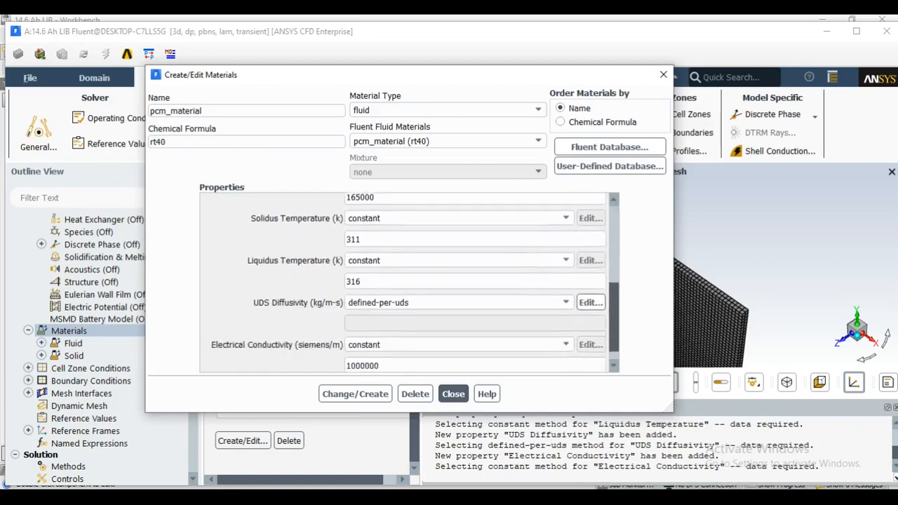
scroll(407, 280, "up", 8)
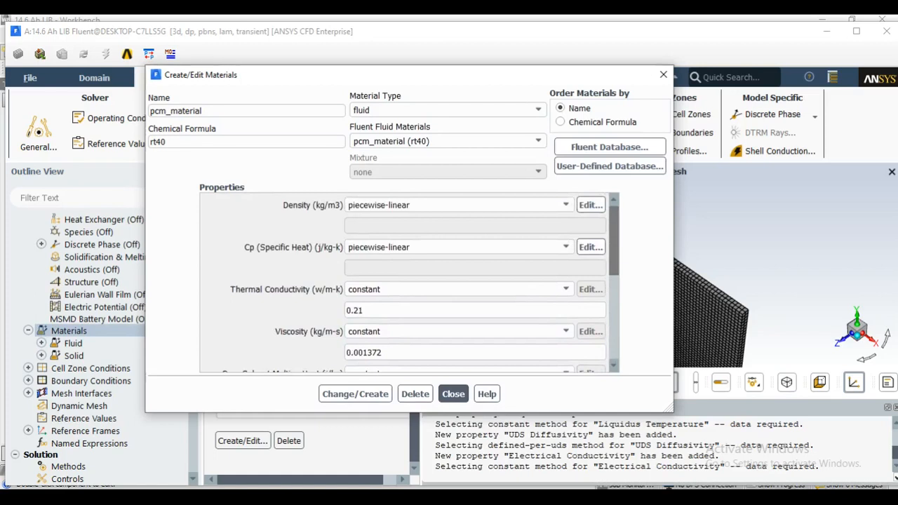
scroll(407, 281, "down", 5)
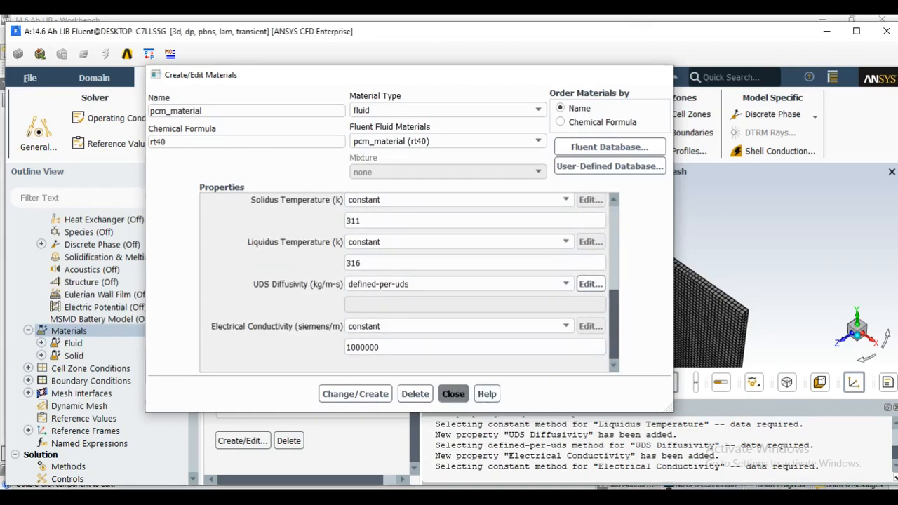
left_click(453, 394)
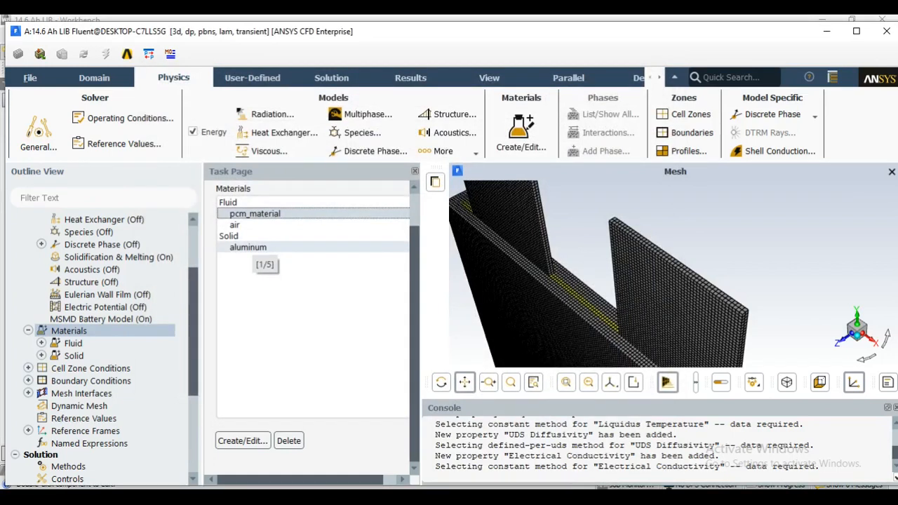
Open the solid aluminum material for editing and change its name to active_material and its chemical formula to a_m
double_click(252, 247)
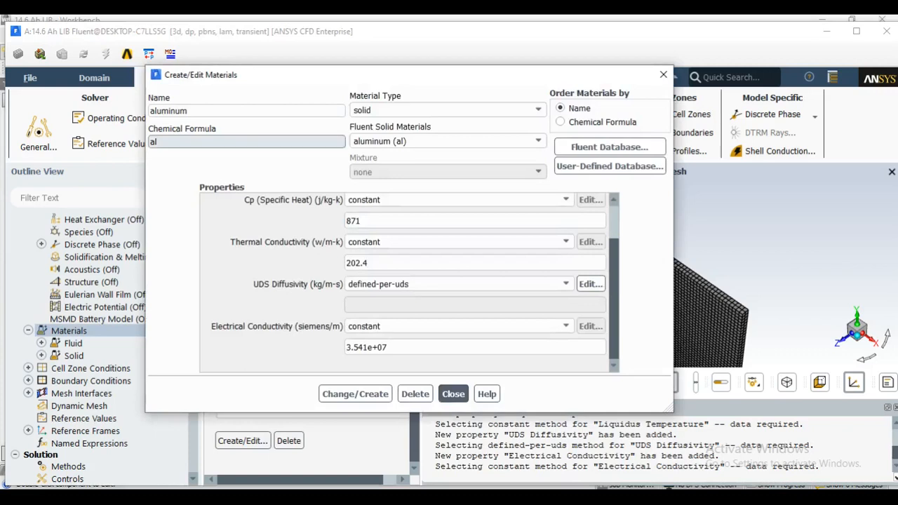
left_click_drag(191, 111, 147, 111)
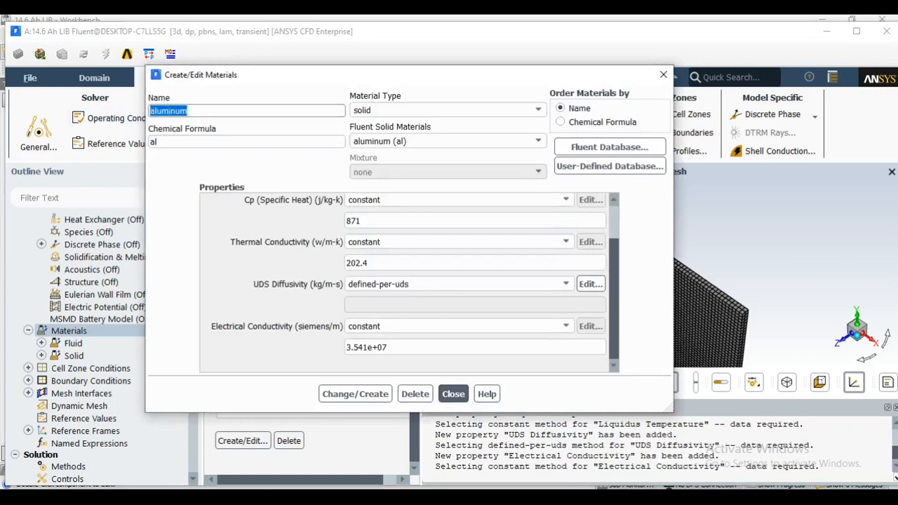
type("active")
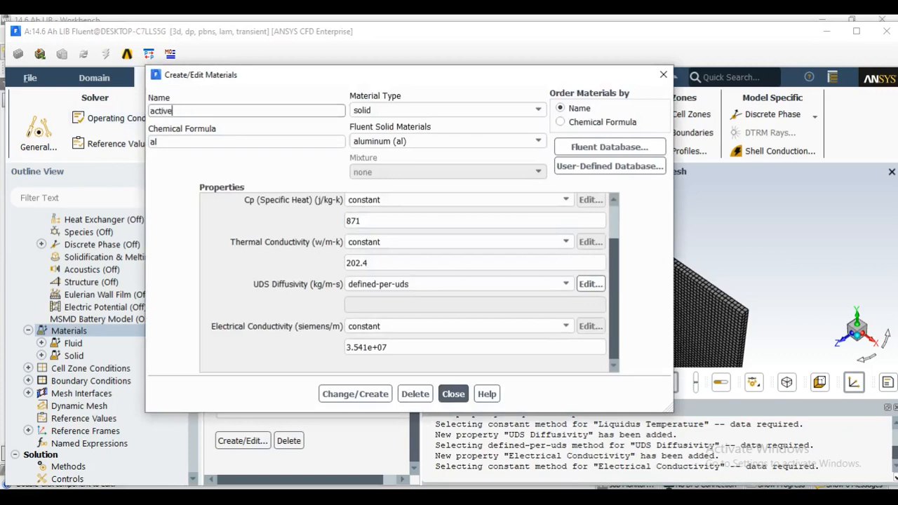
type("_material")
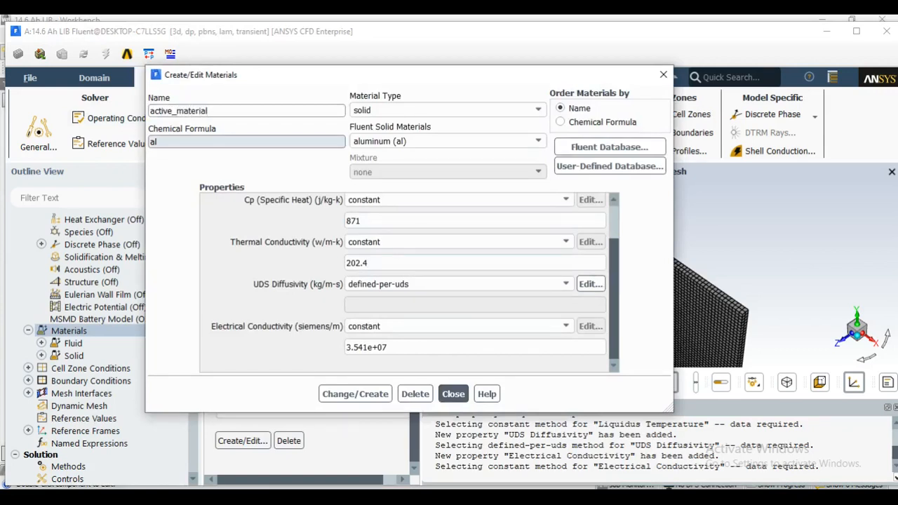
left_click_drag(163, 142, 143, 143)
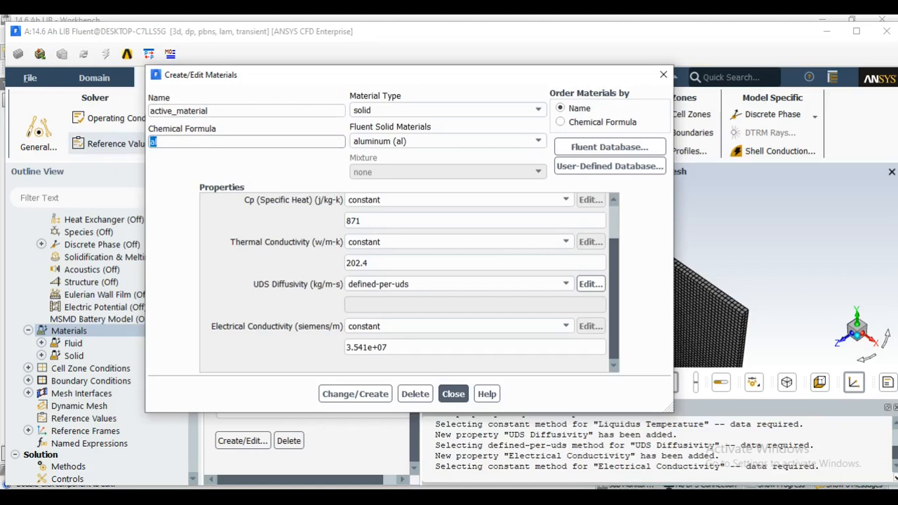
type("a_m")
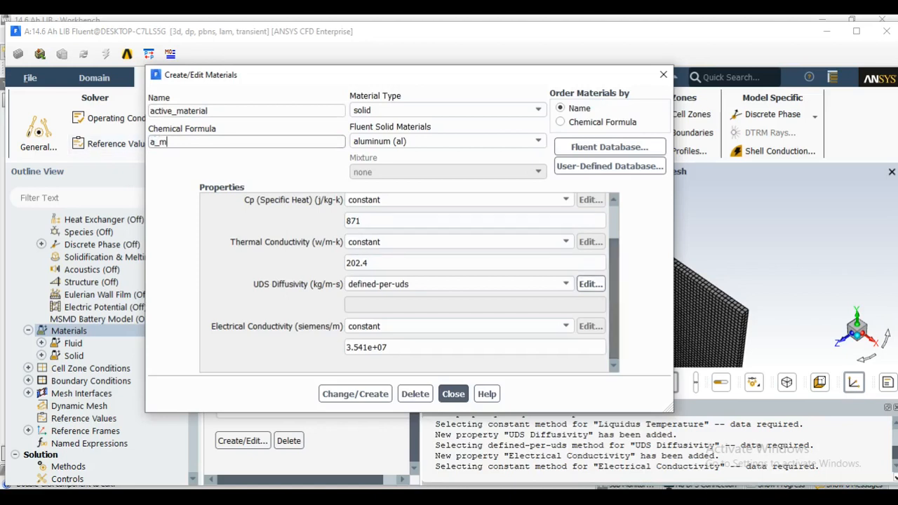
Set the constant density of active_material to 2092 kg/m3
scroll(407, 281, "up", 2)
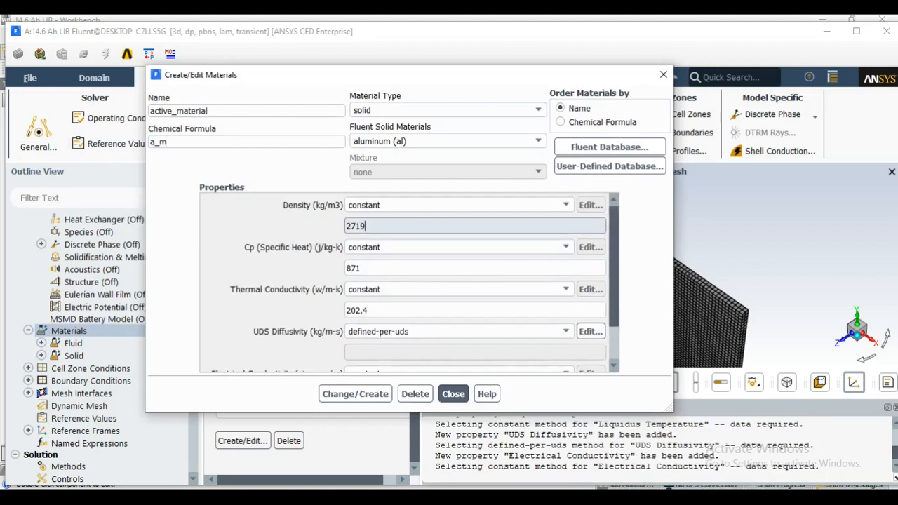
left_click_drag(368, 226, 343, 225)
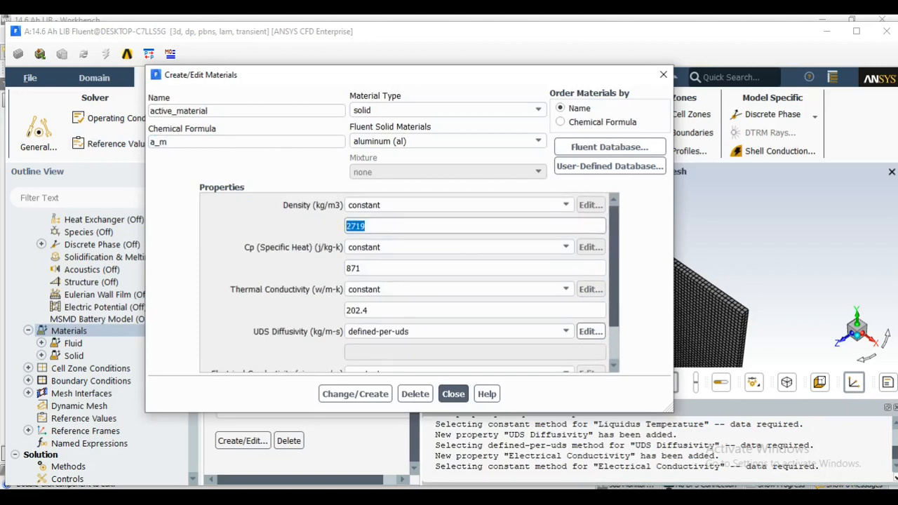
type("2092")
Define active_material's UDS diffusivity per scalar, with a constant uds-0 coefficient of 1.19e6 kg/m-s
scroll(410, 281, "down", 2)
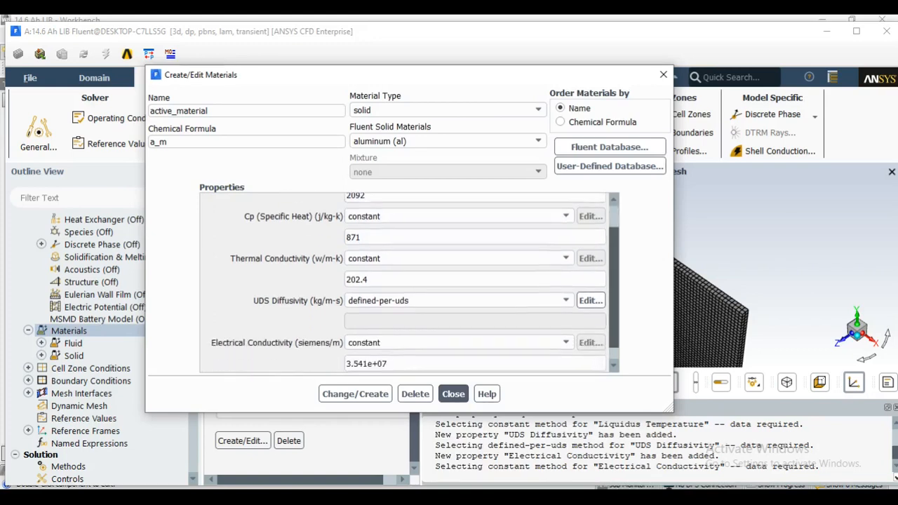
scroll(410, 284, "down", 1)
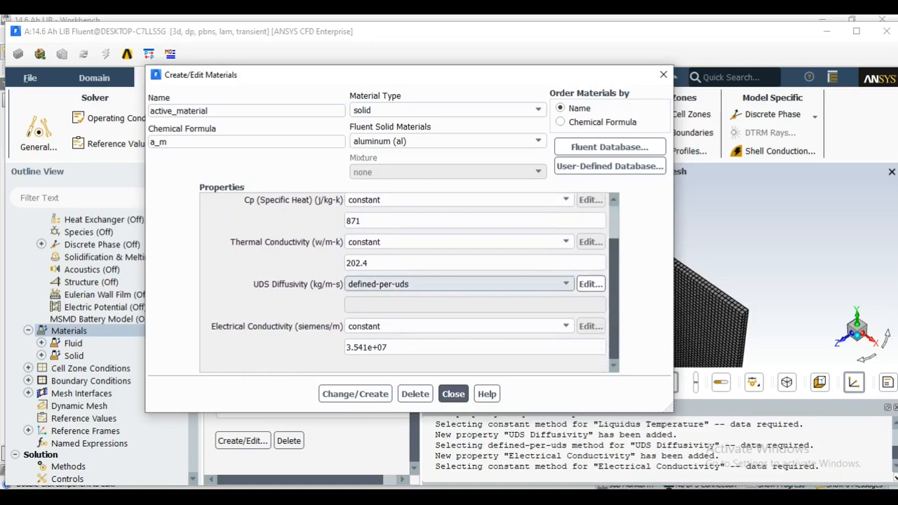
left_click(456, 284)
left_click(457, 298)
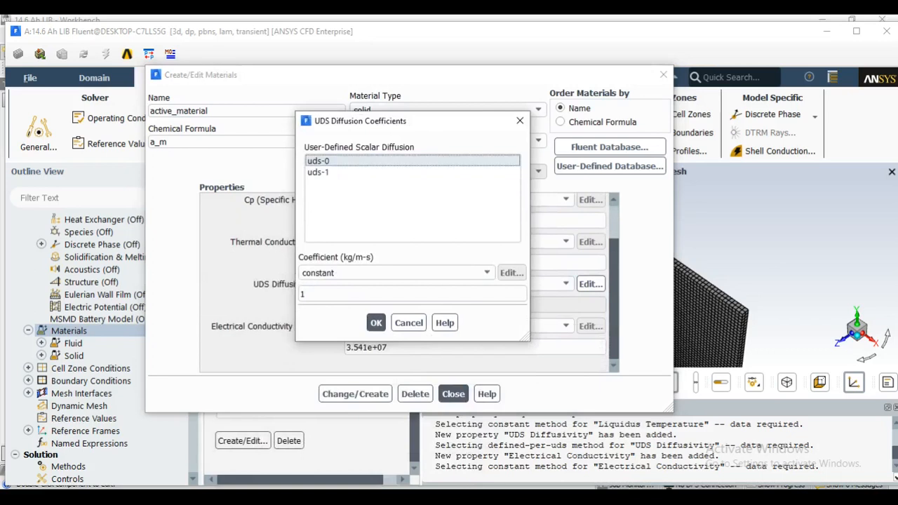
double_click(304, 293)
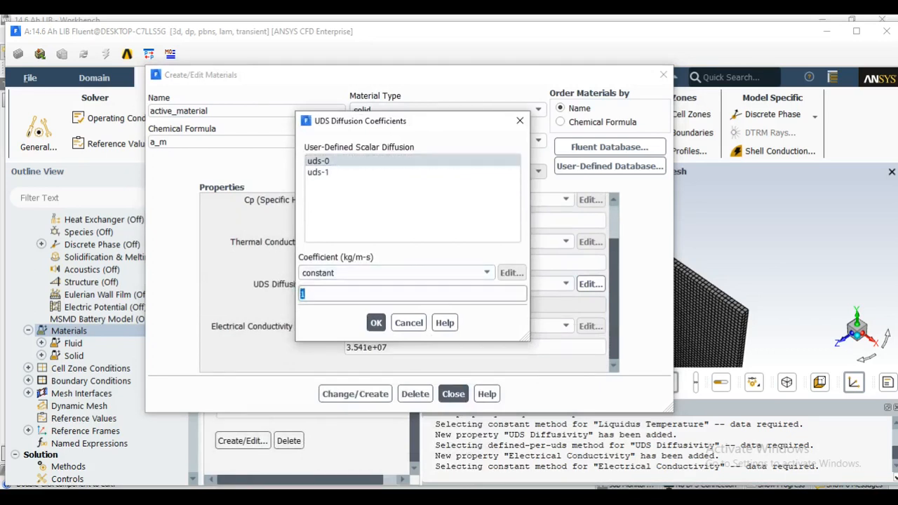
type("1.19e6")
Set the constant uds-1 diffusion coefficient to 9.83e5 kg/m-s and save the active_material definition
left_click(323, 173)
double_click(323, 294)
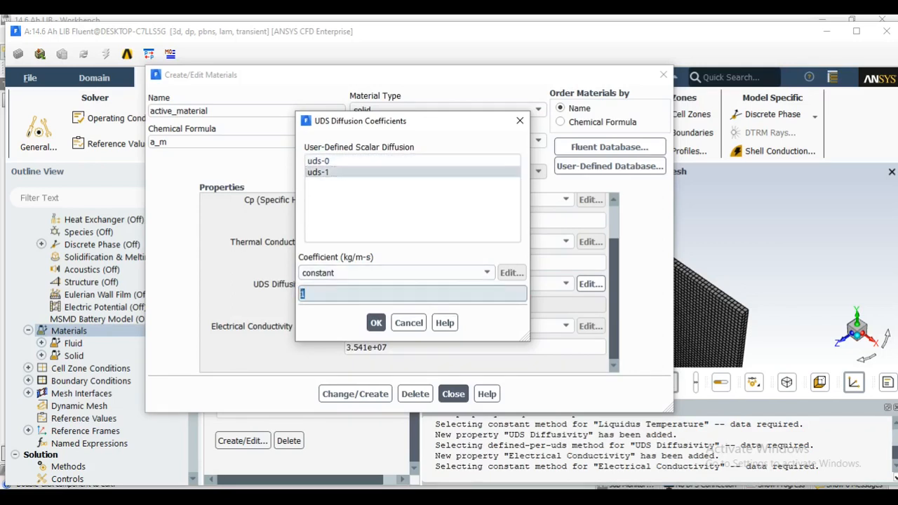
type("9.")
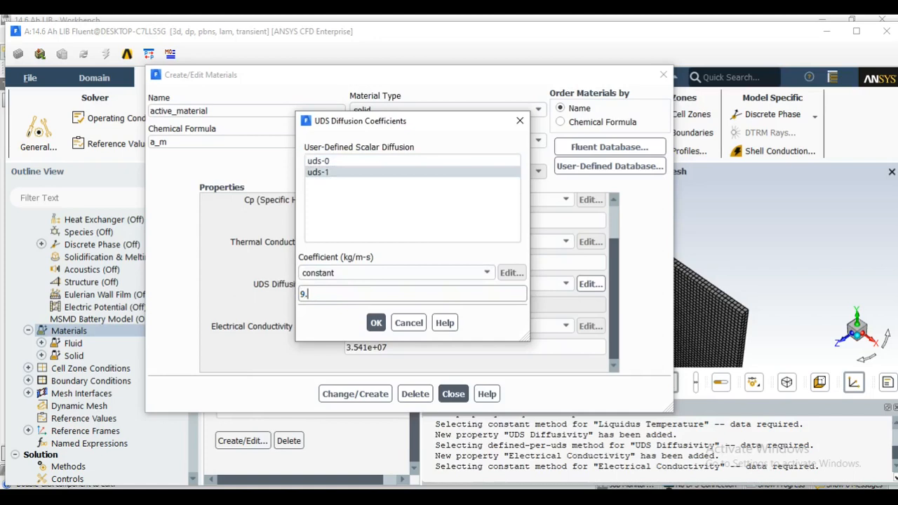
type("83e5")
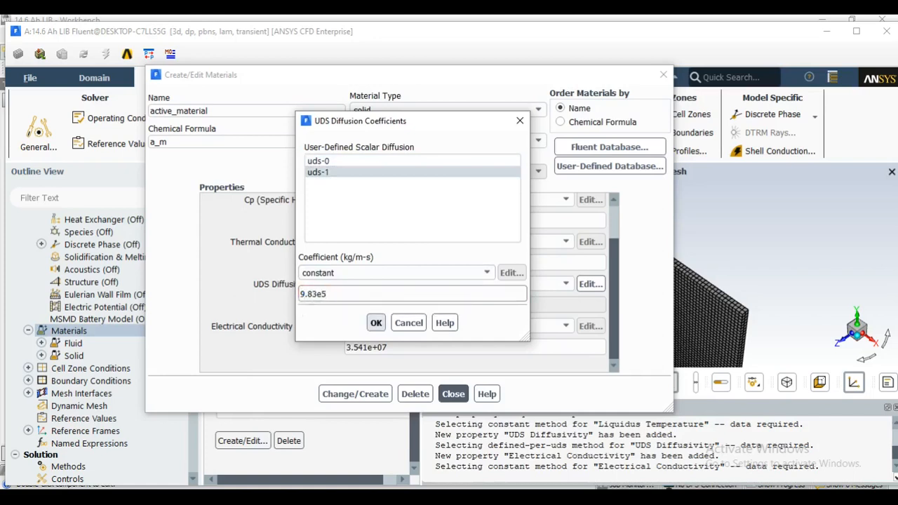
left_click(376, 323)
left_click(485, 292)
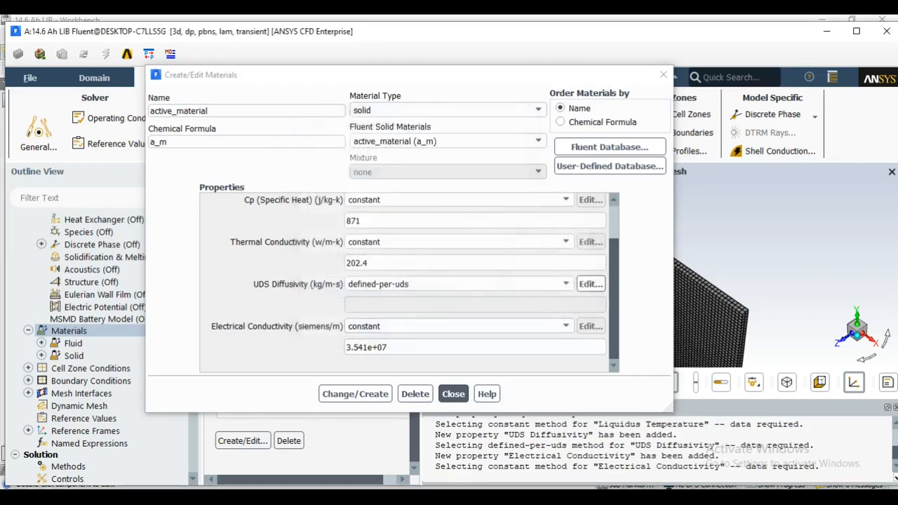
left_click_drag(614, 301, 614, 263)
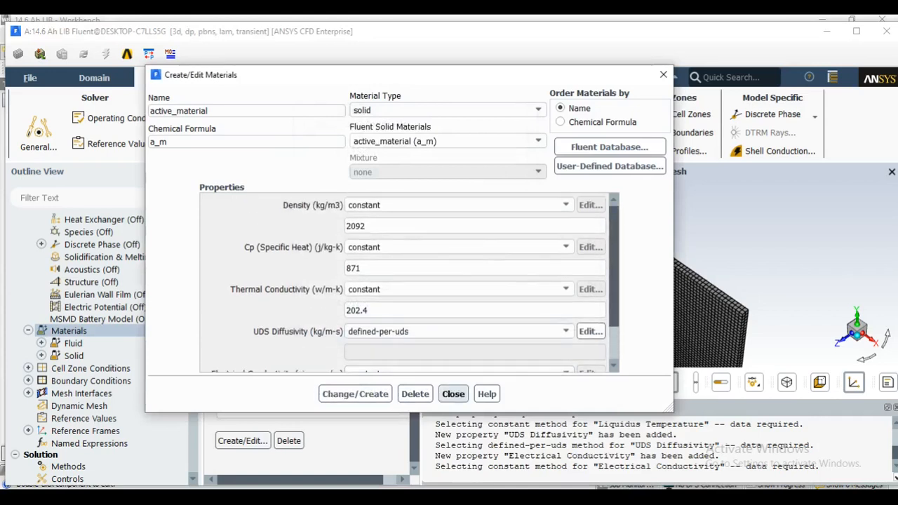
left_click(453, 394)
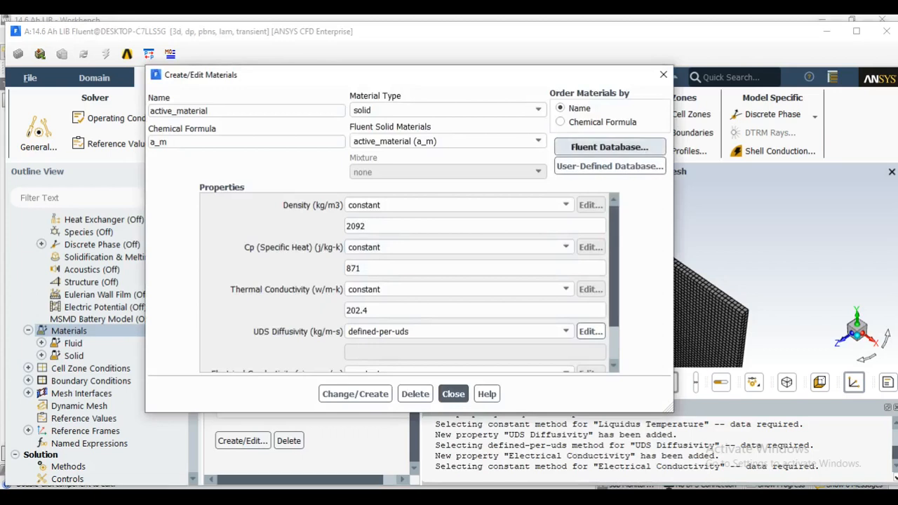
Copy the solid material copper (cu) from the Fluent database into the case
left_click(609, 147)
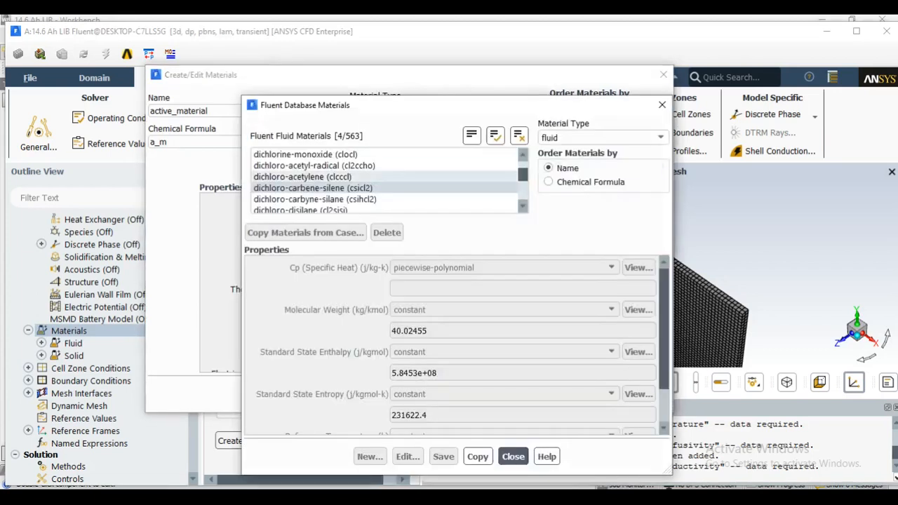
left_click(604, 137)
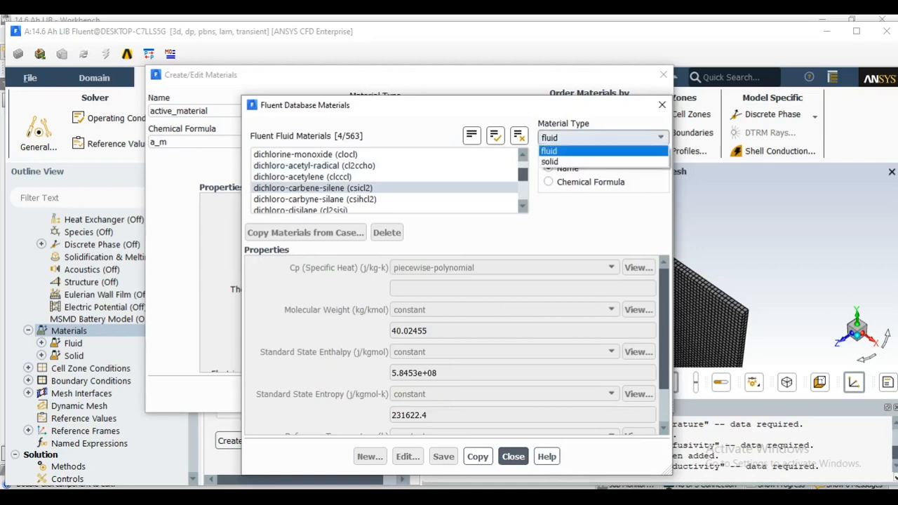
left_click(549, 162)
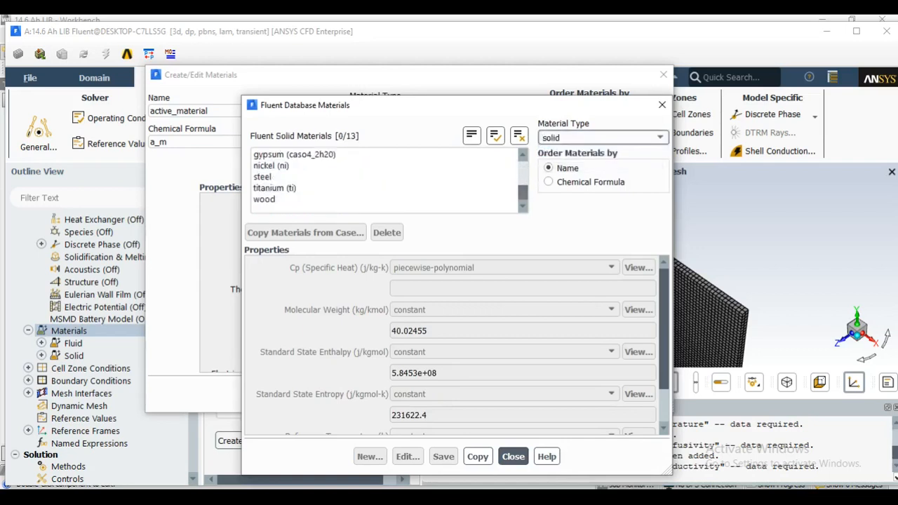
scroll(384, 181, "up", 2)
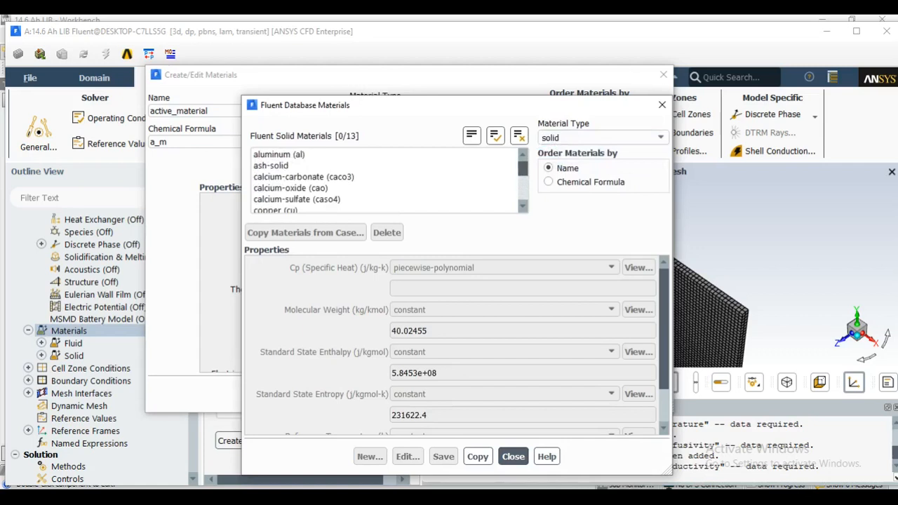
scroll(383, 181, "down", 1)
left_click(276, 200)
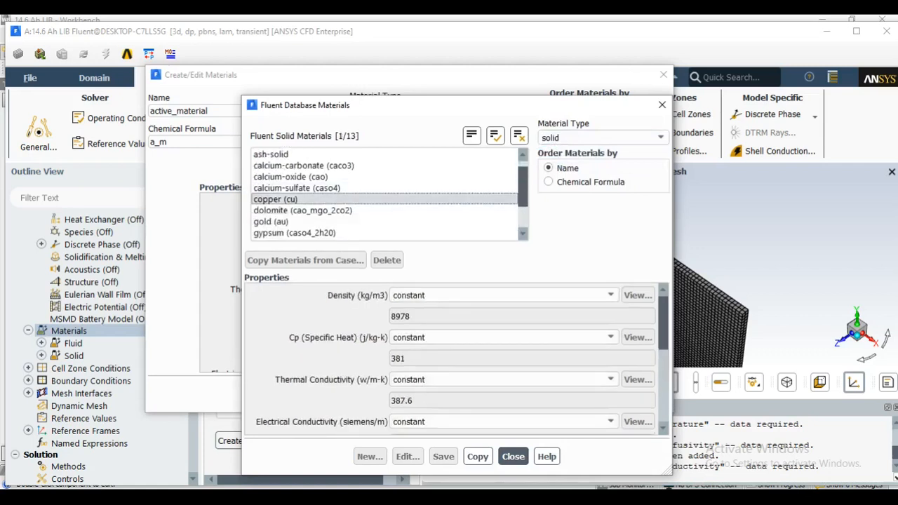
left_click(477, 457)
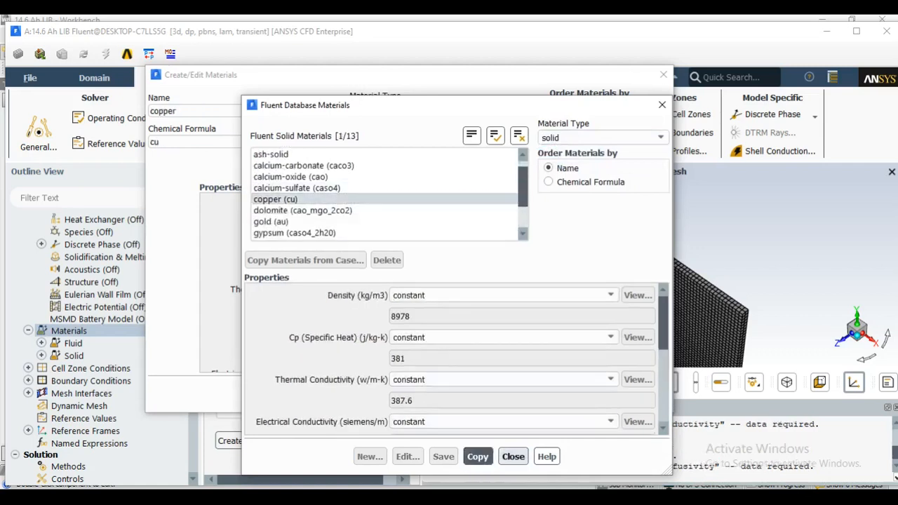
left_click(513, 457)
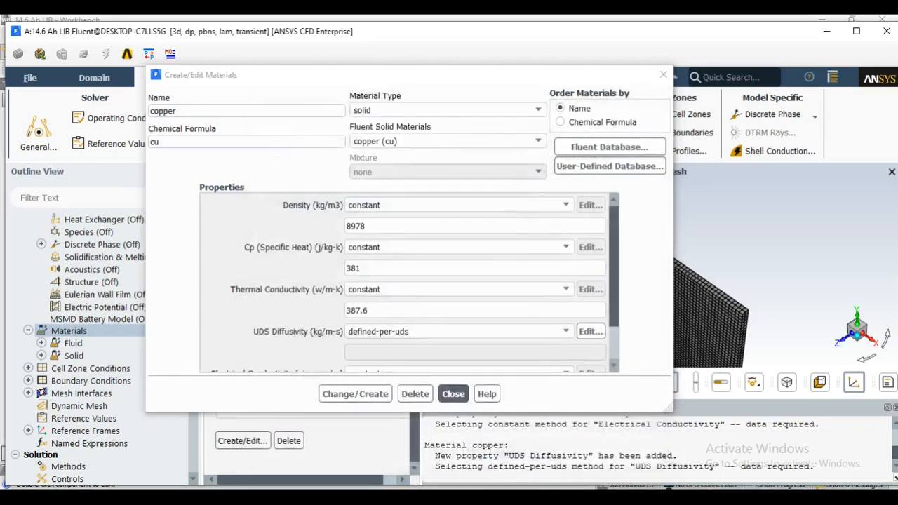
left_click(453, 393)
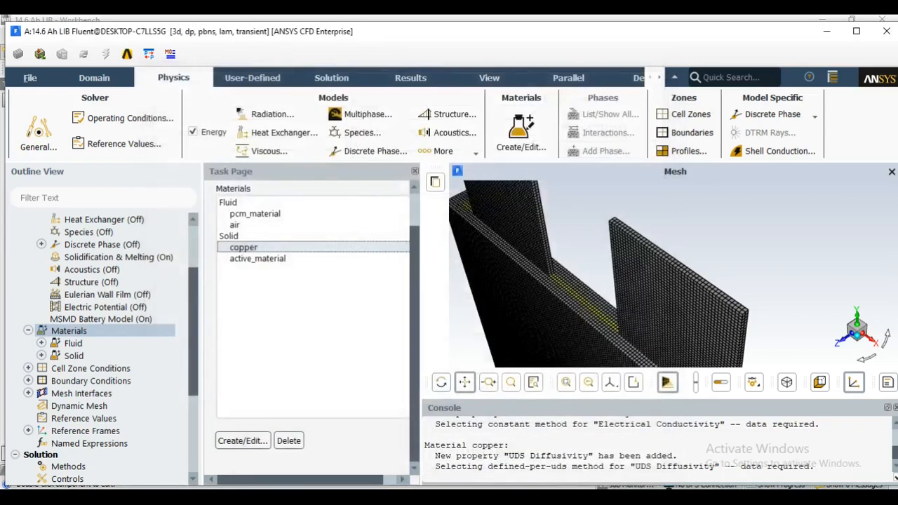
Open the solid copper material for editing and change its name to tab_material and its chemical formula to t_m
double_click(244, 247)
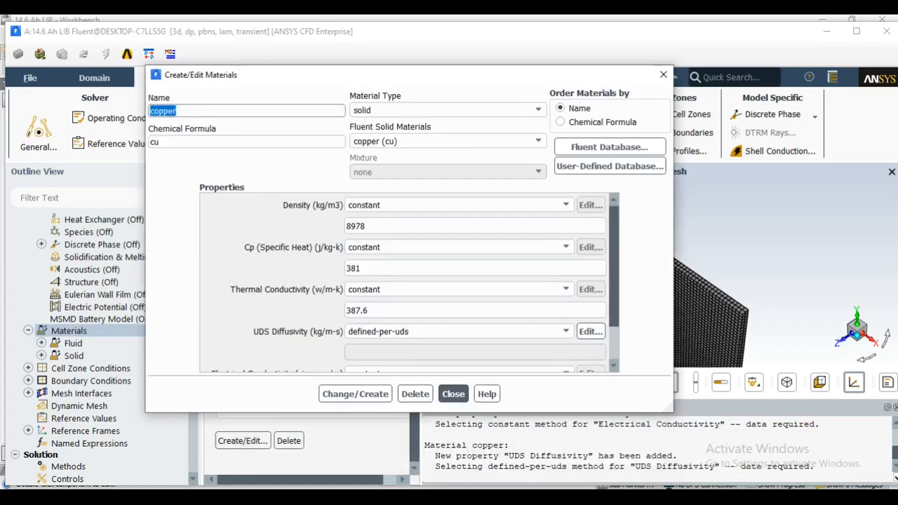
type("tab_material")
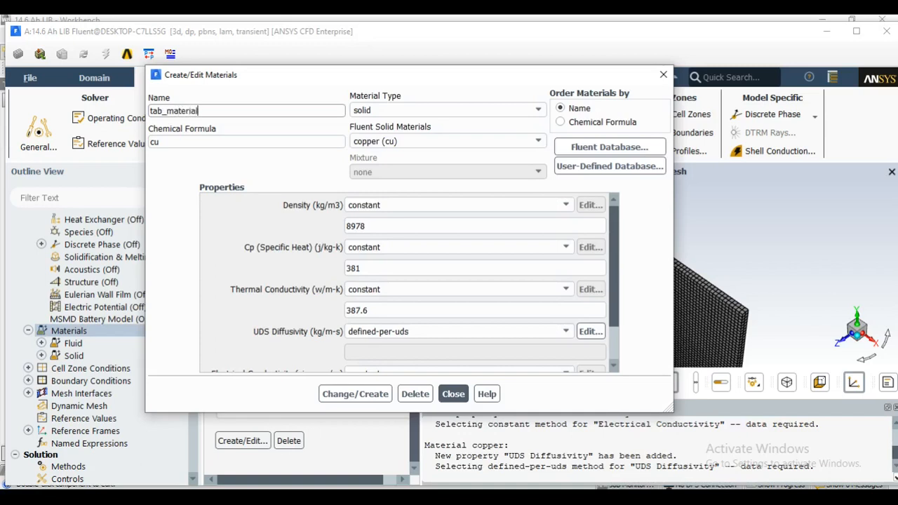
key("Tab")
type("t_m")
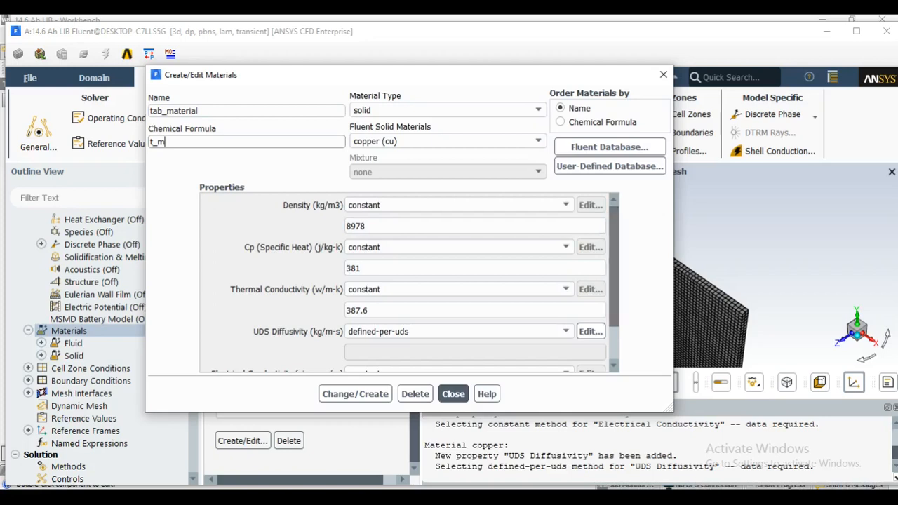
Set tab_material's UDS diffusivity to the user-defined function battery_e_cond::msmdbatt and save the definition, overwriting copper
scroll(610, 281, "down", 1)
scroll(407, 281, "down", 1)
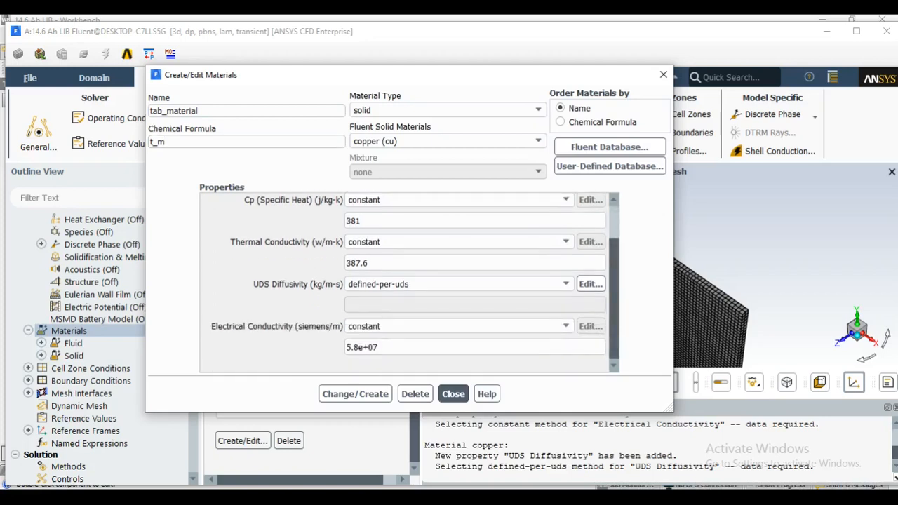
left_click(456, 285)
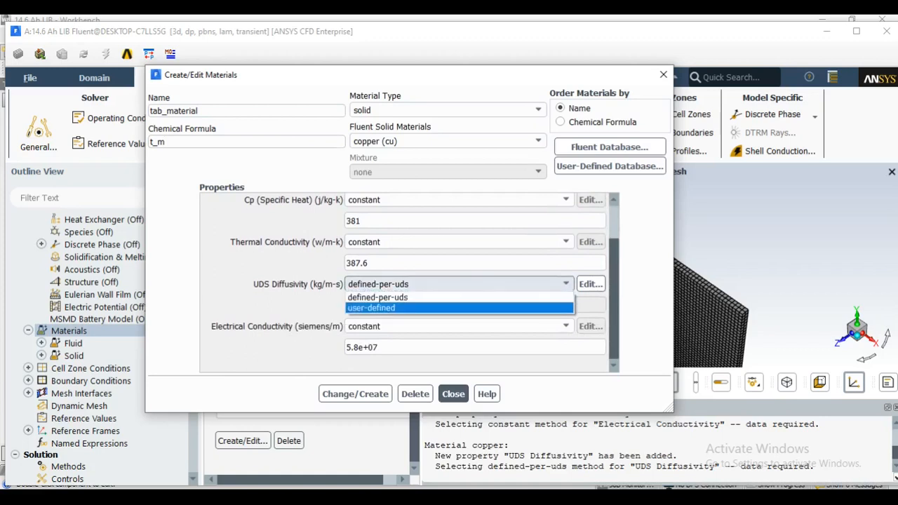
left_click(372, 308)
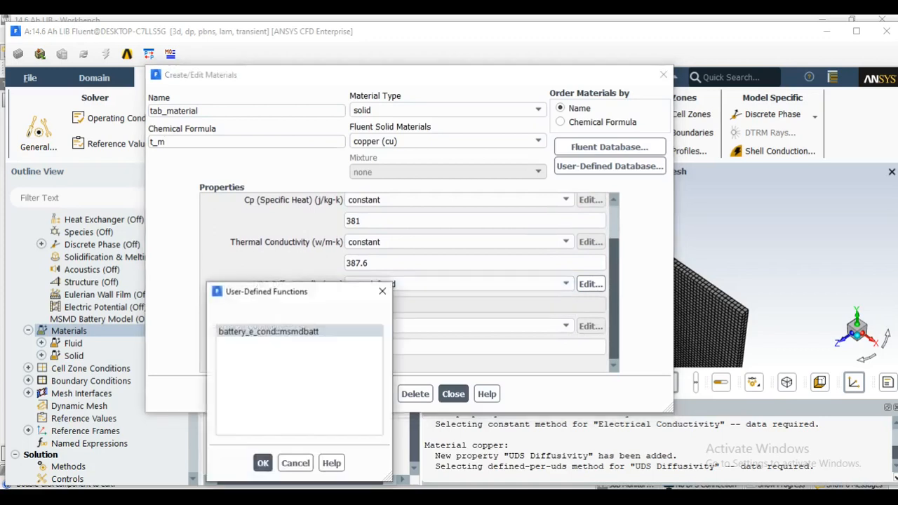
left_click(255, 349)
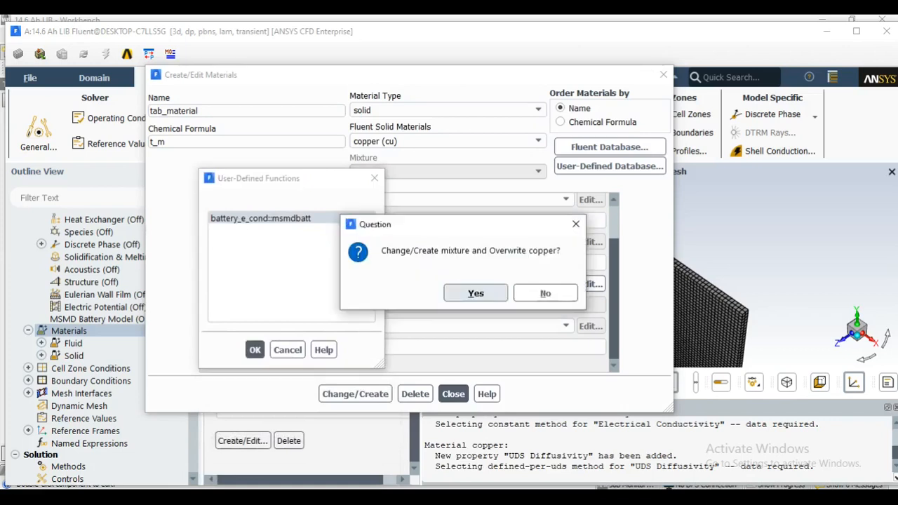
left_click(476, 293)
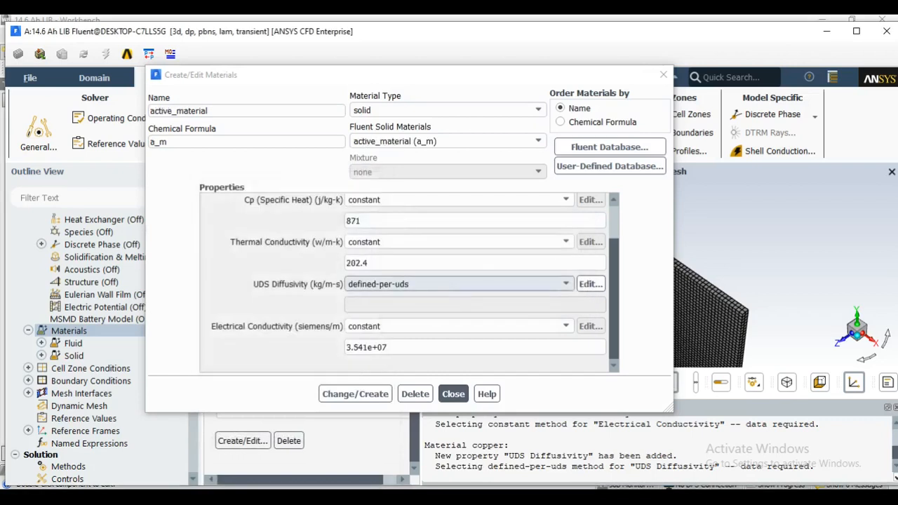
left_click(453, 393)
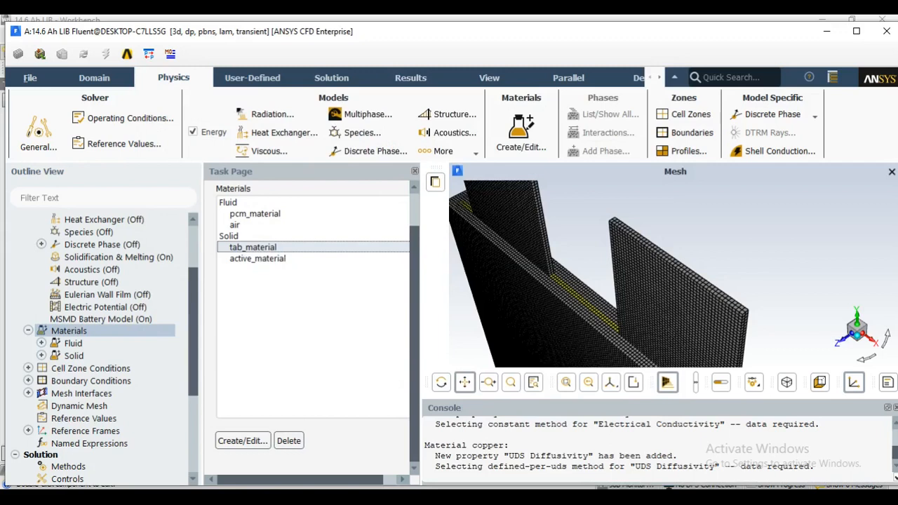
Set the constant electrical conductivity of tab_material to 1e7 siemens/m, save the change and review the material's properties
double_click(253, 248)
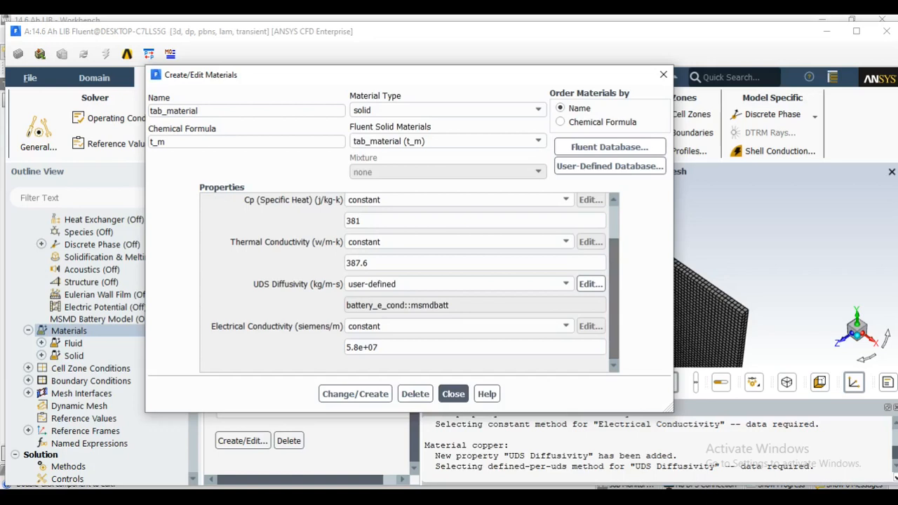
left_click_drag(379, 347, 345, 347)
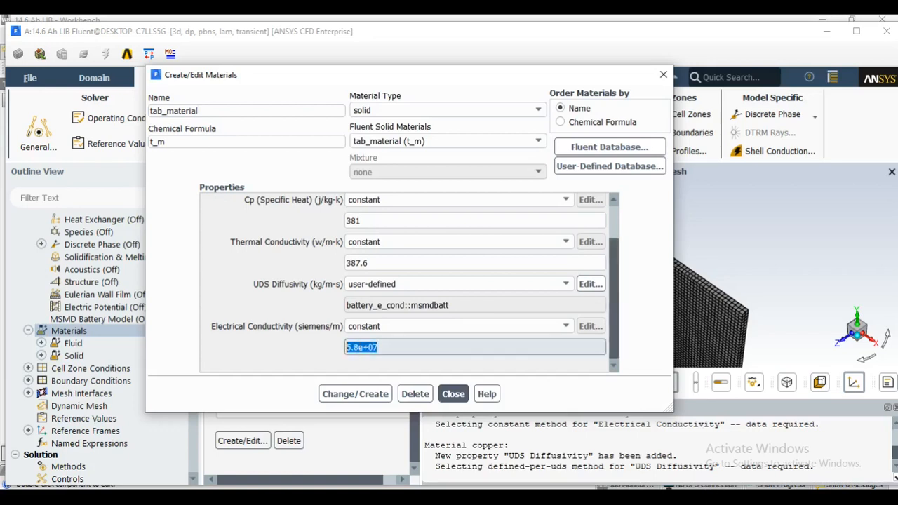
type("1e7")
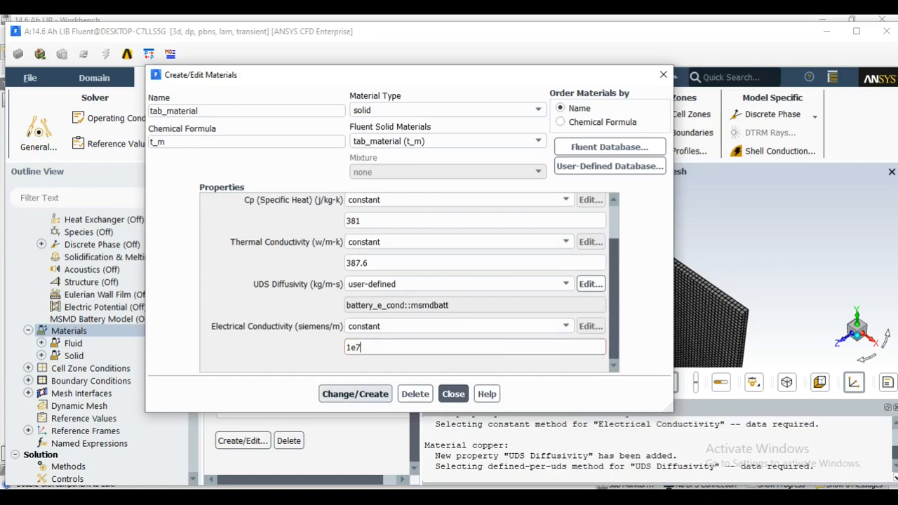
left_click(356, 394)
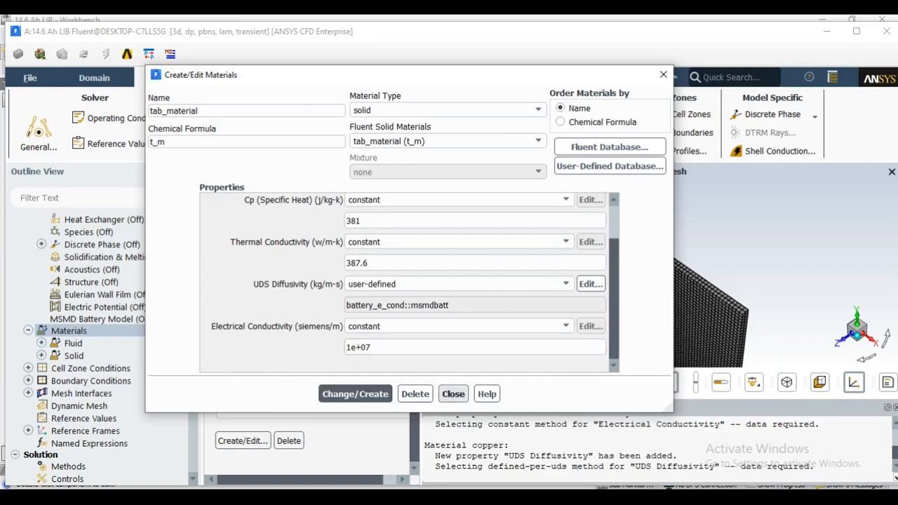
left_click(453, 395)
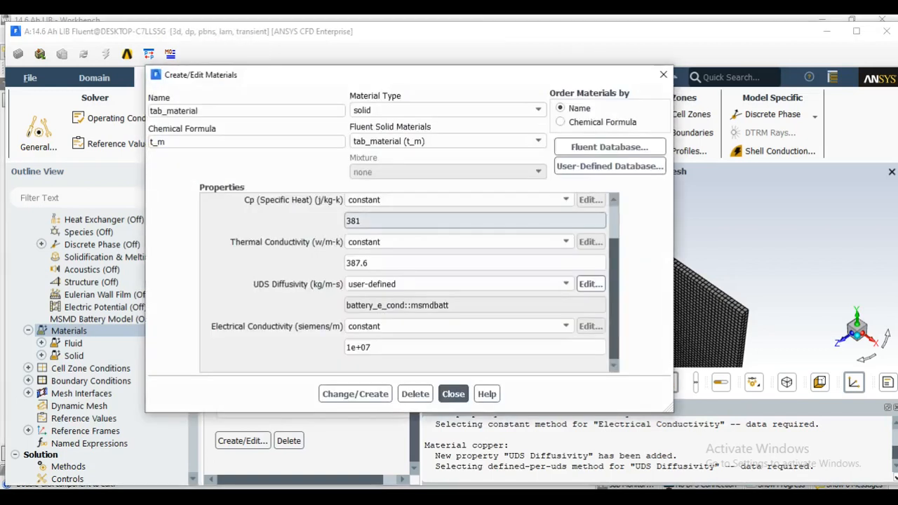
scroll(410, 282, "up", 2)
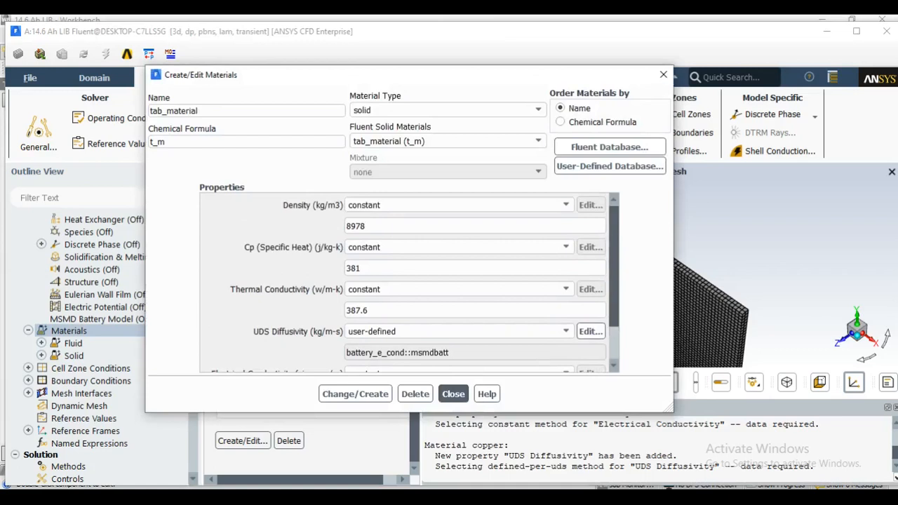
scroll(409, 282, "down", 2)
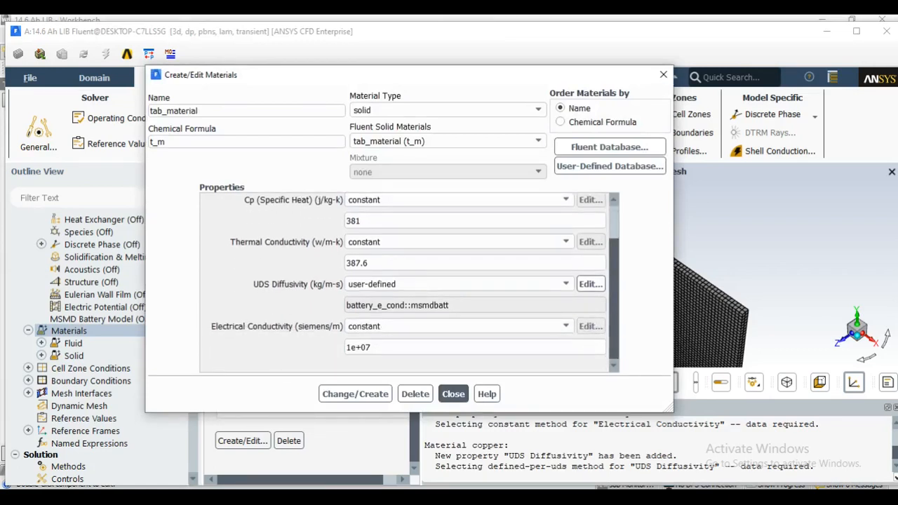
left_click(453, 394)
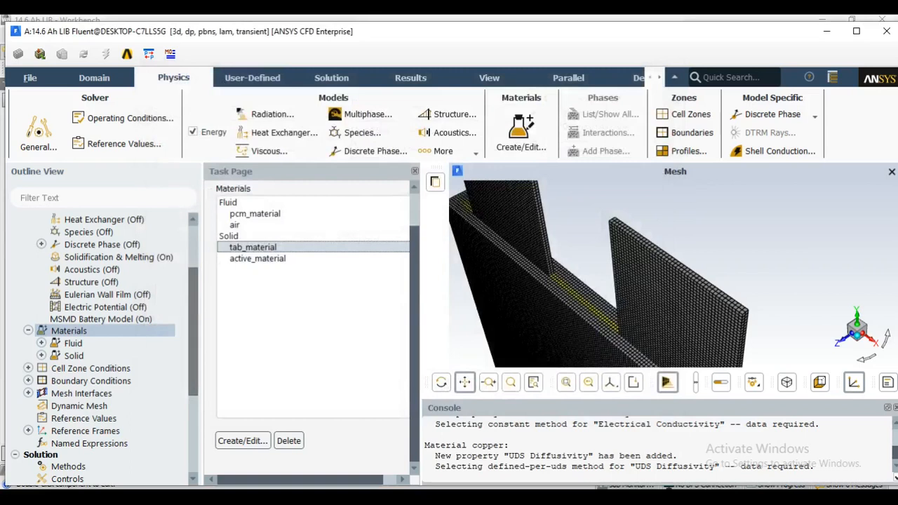
Open the cell zone conditions to list the battery and PCM zones
scroll(104, 349, "down", 3)
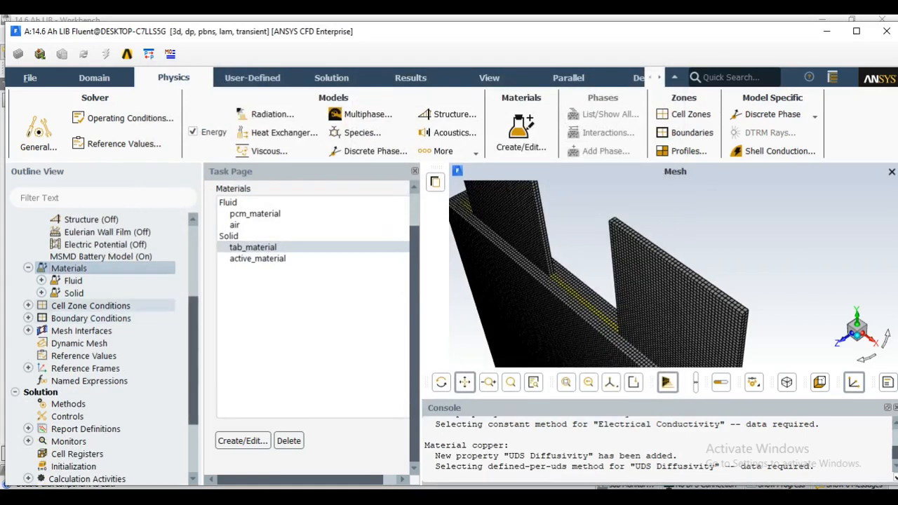
double_click(91, 306)
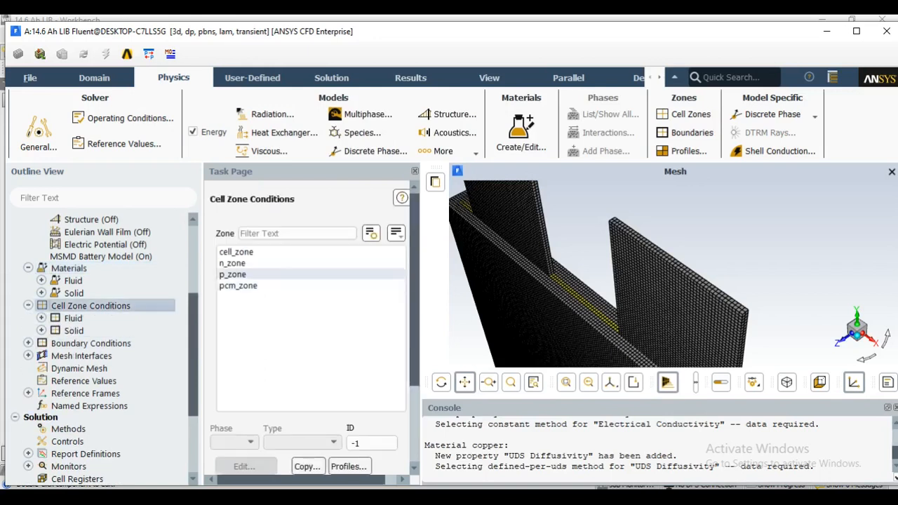
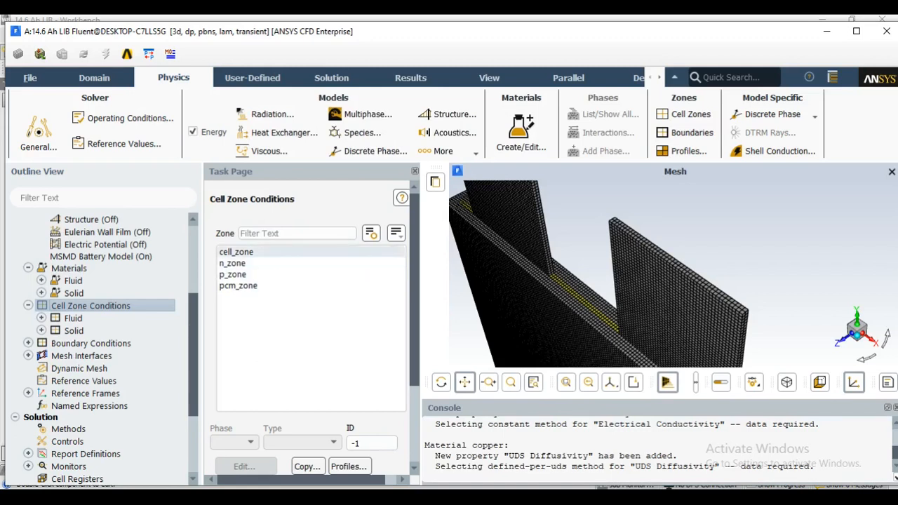
Check the material and source-term settings of cell_zone and accept them
scroll(302, 242, "down", 1)
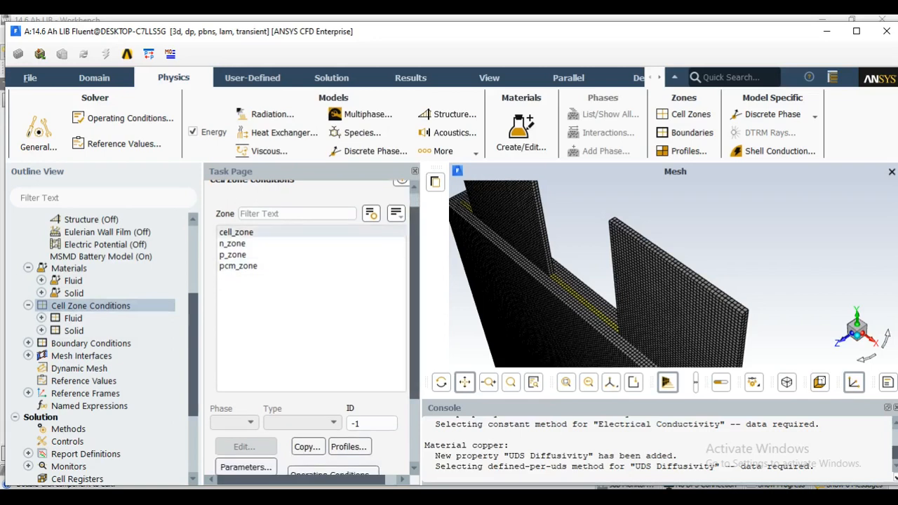
left_click(238, 232)
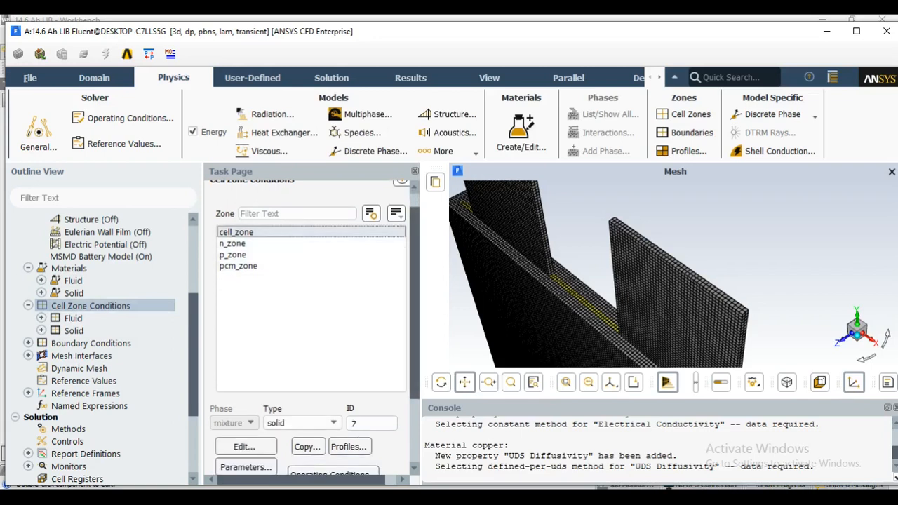
double_click(238, 233)
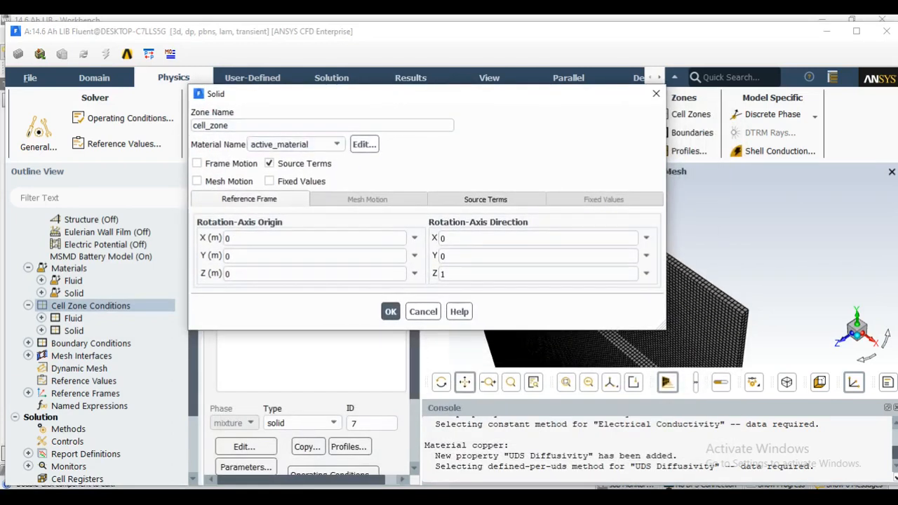
left_click(391, 311)
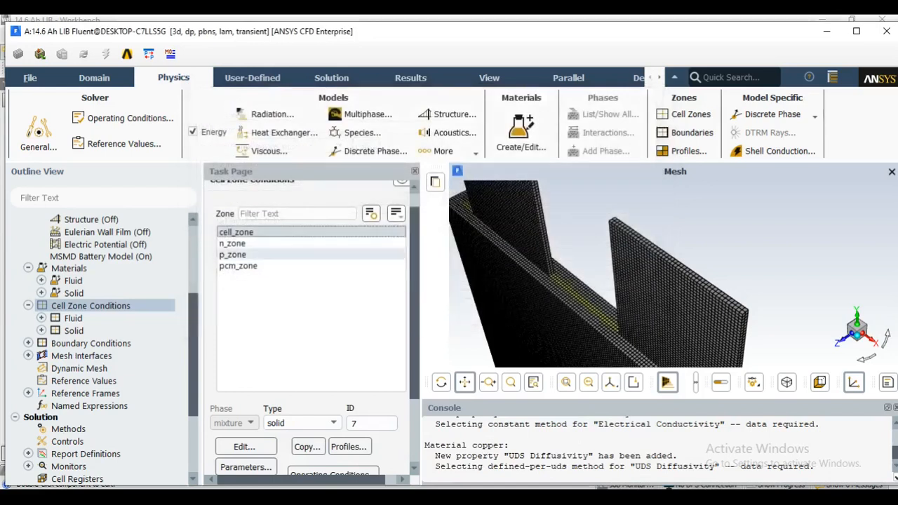
Assign tab_material as the material of the solid zone n_zone
left_click(233, 244)
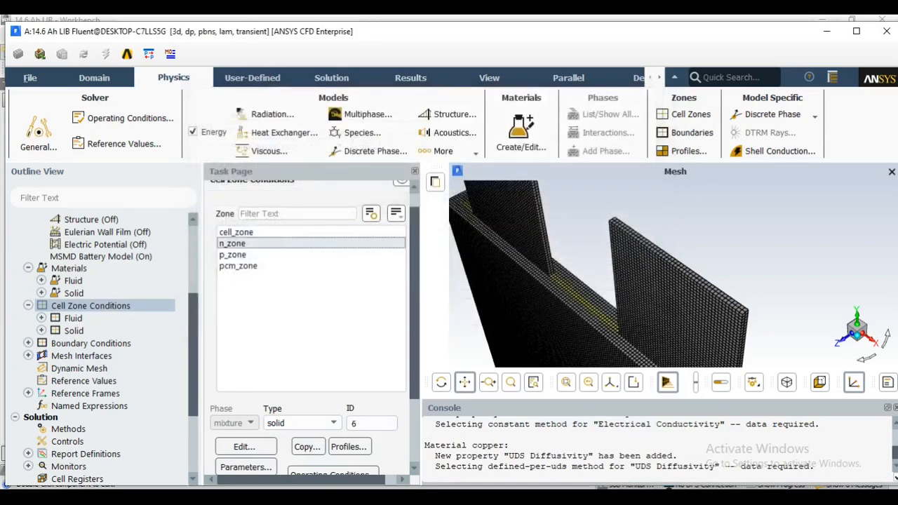
double_click(233, 243)
left_click_drag(284, 297, 284, 136)
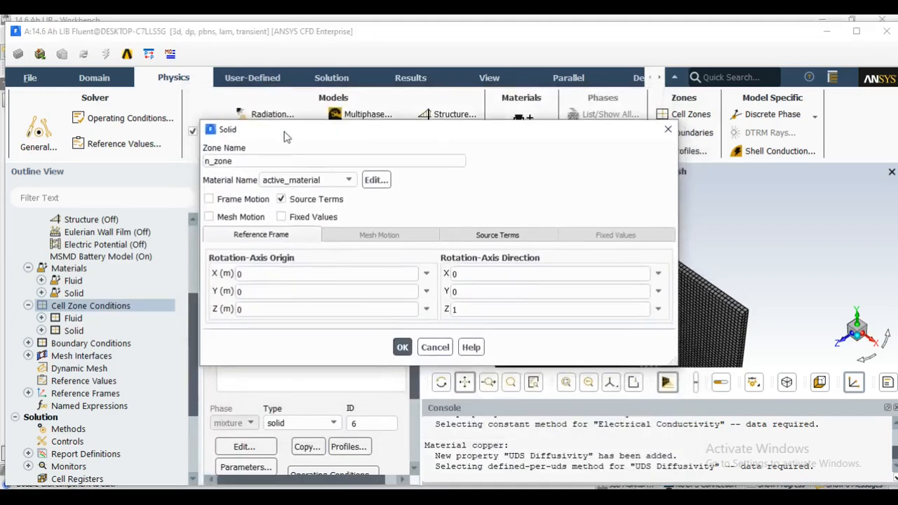
left_click(309, 179)
left_click(295, 192)
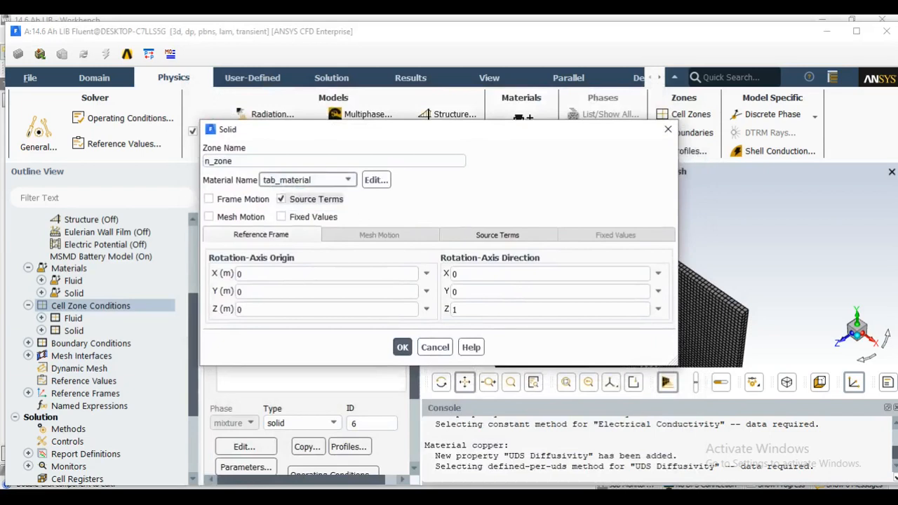
left_click(402, 347)
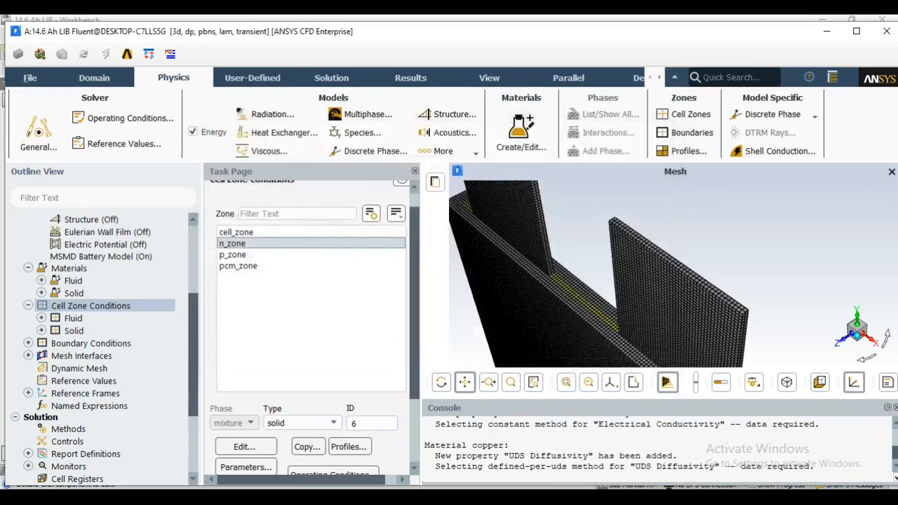
Assign tab_material as the material of the solid zone p_zone
left_click(233, 255)
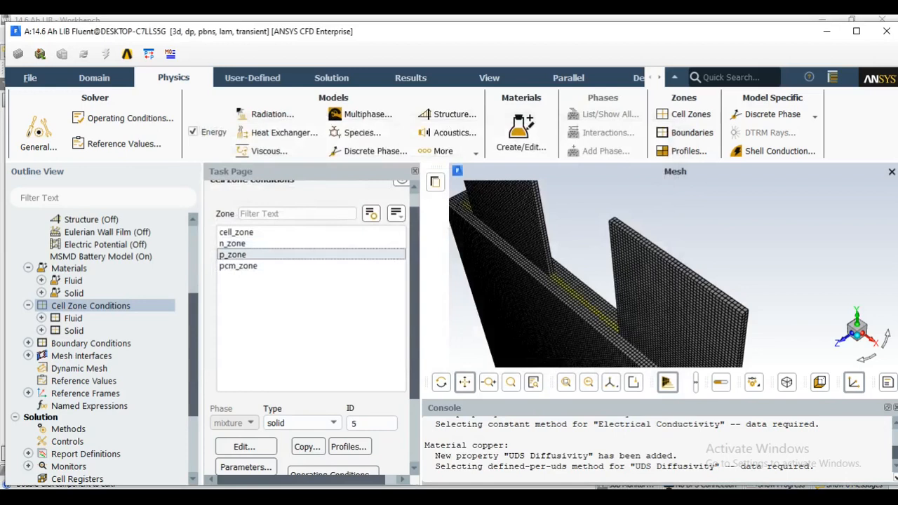
double_click(233, 255)
left_click_drag(308, 295, 313, 142)
left_click(325, 186)
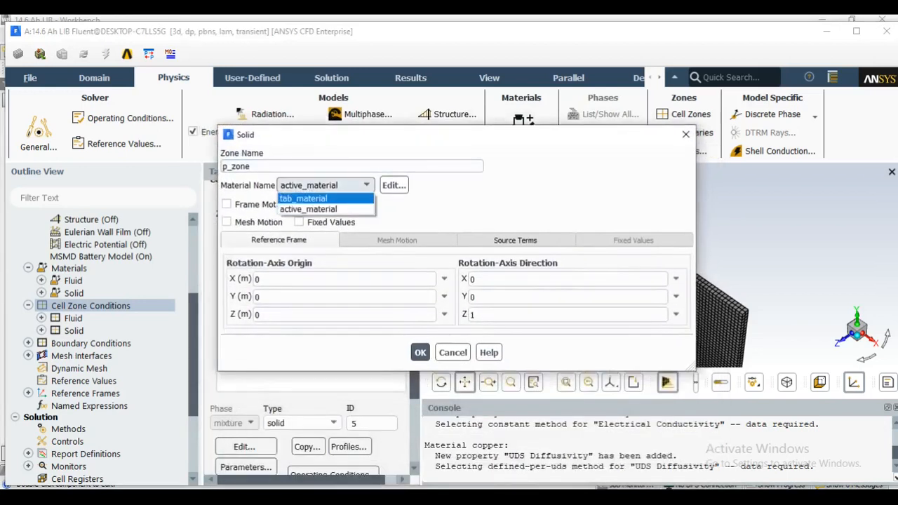
left_click(325, 199)
left_click(420, 352)
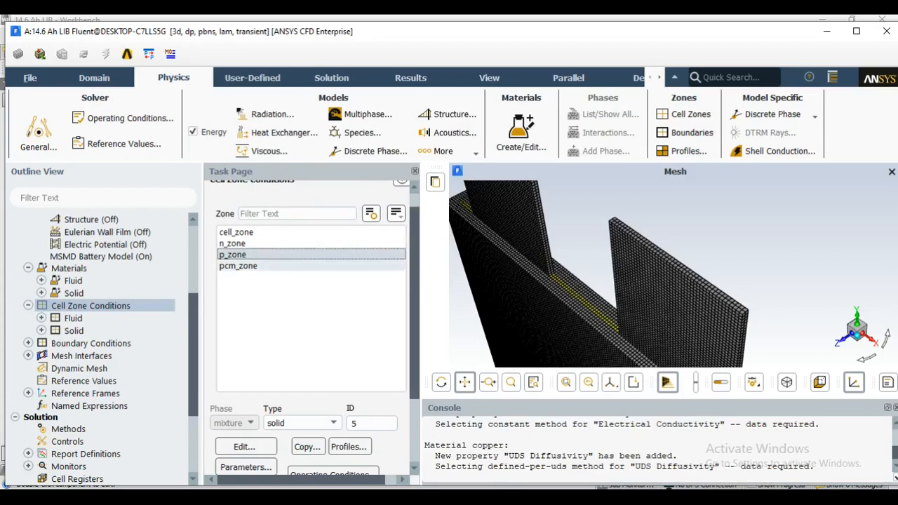
Assign pcm_material as the material of the fluid zone pcm_zone
left_click(242, 265)
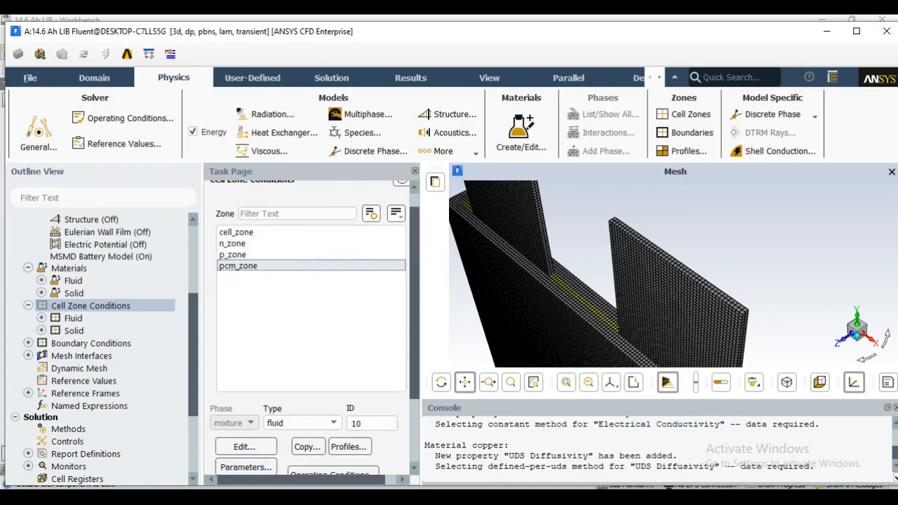
double_click(242, 266)
left_click_drag(314, 294, 437, 121)
left_click(437, 169)
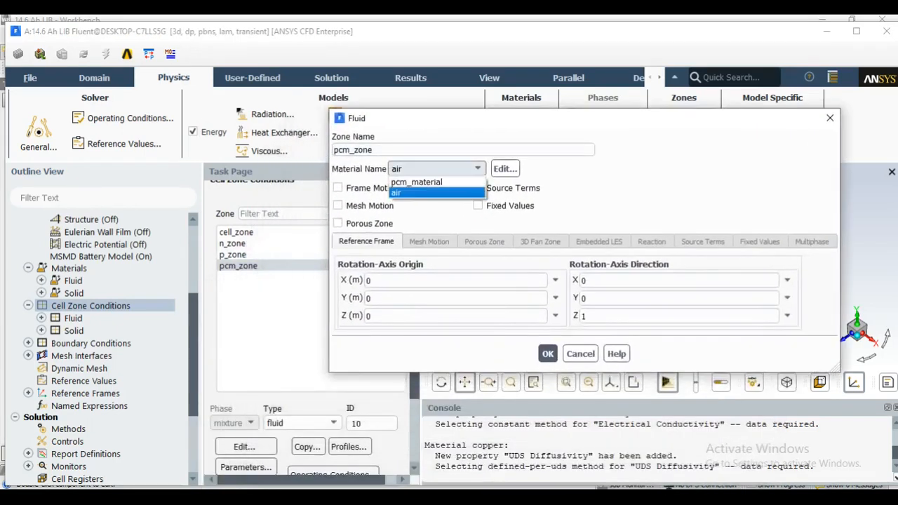
left_click(435, 183)
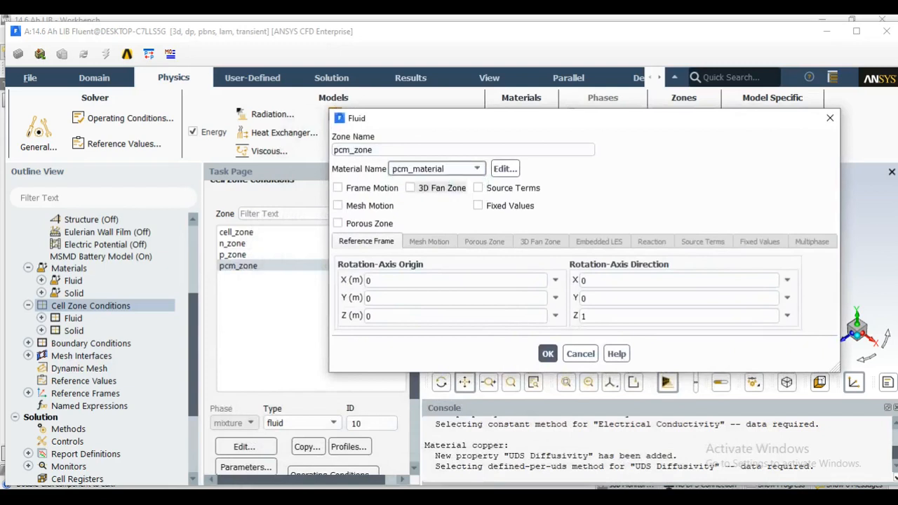
left_click(548, 353)
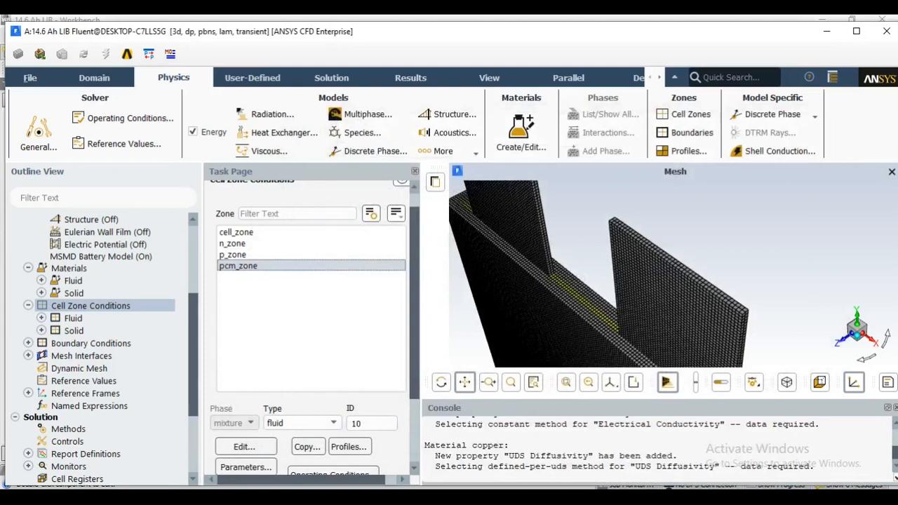
Give the wall-pcm_zone boundary a convection thermal condition with a heat transfer coefficient of 5 w/m2-k
scroll(91, 281, "down", 3)
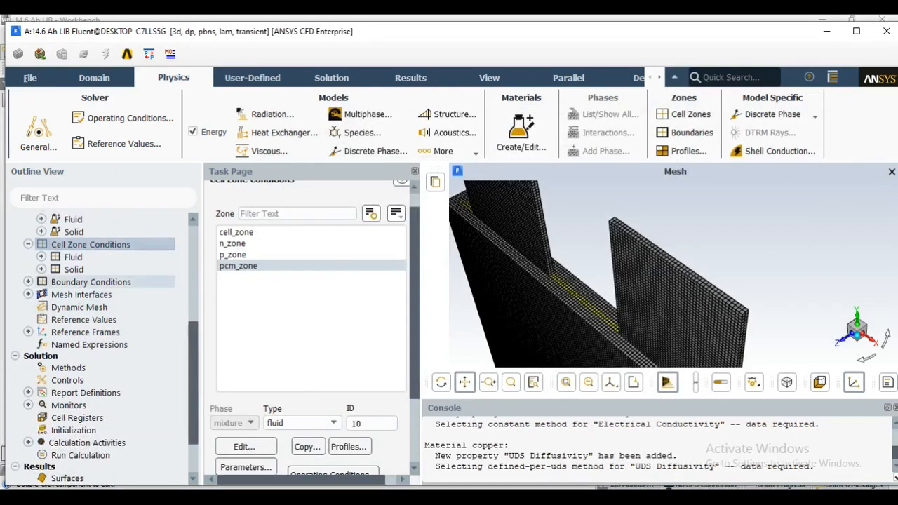
double_click(91, 282)
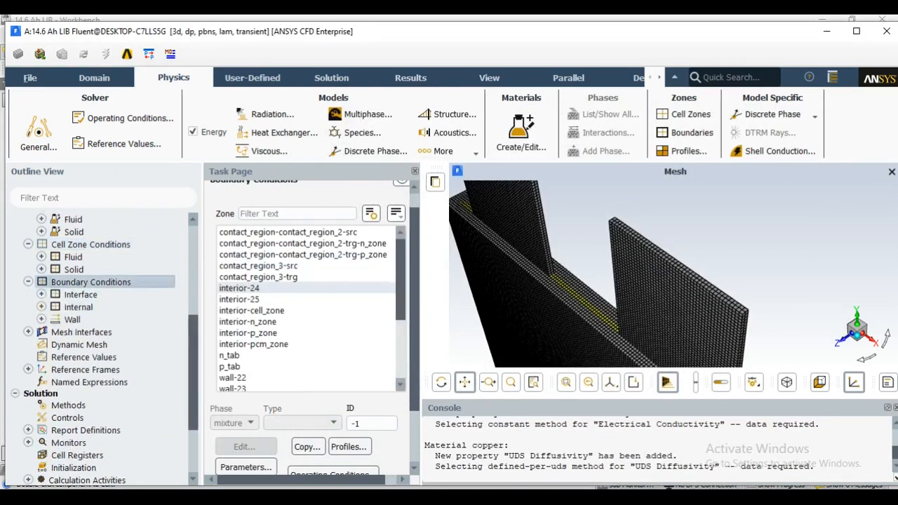
scroll(238, 288, "down", 3)
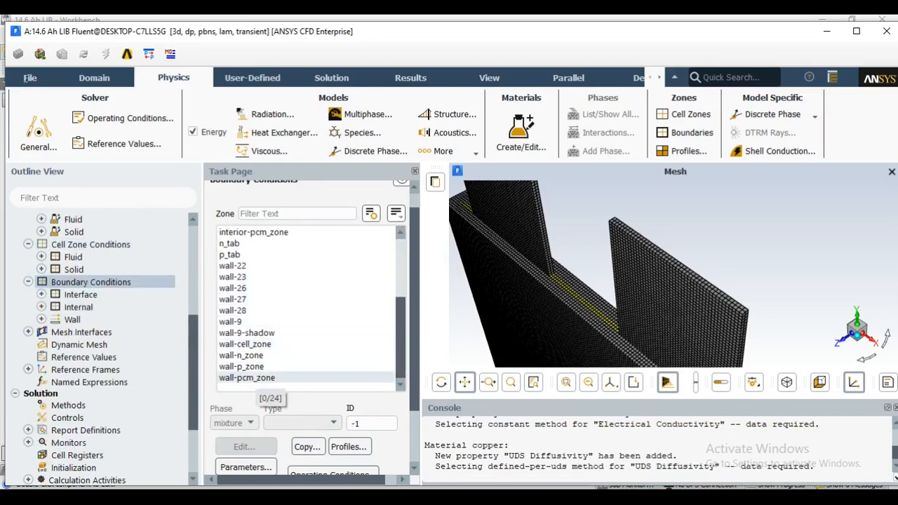
left_click(247, 378)
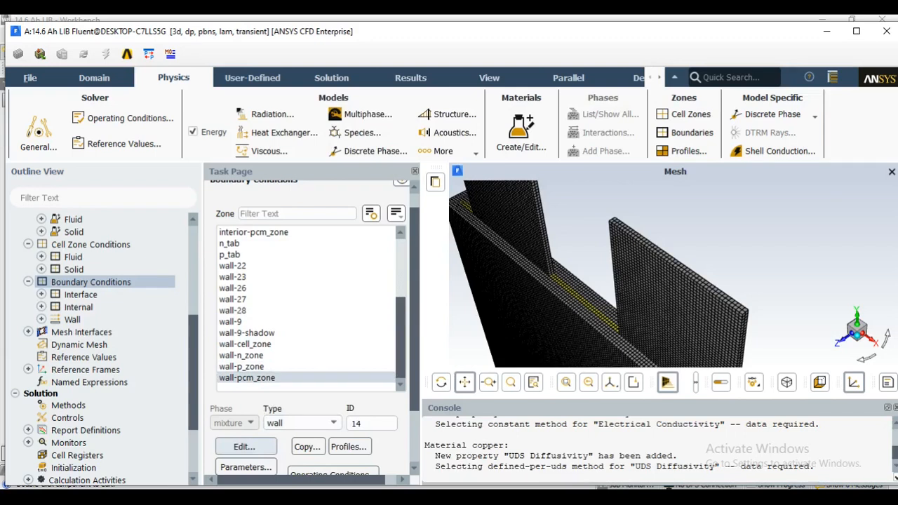
left_click(244, 446)
left_click_drag(363, 302, 337, 112)
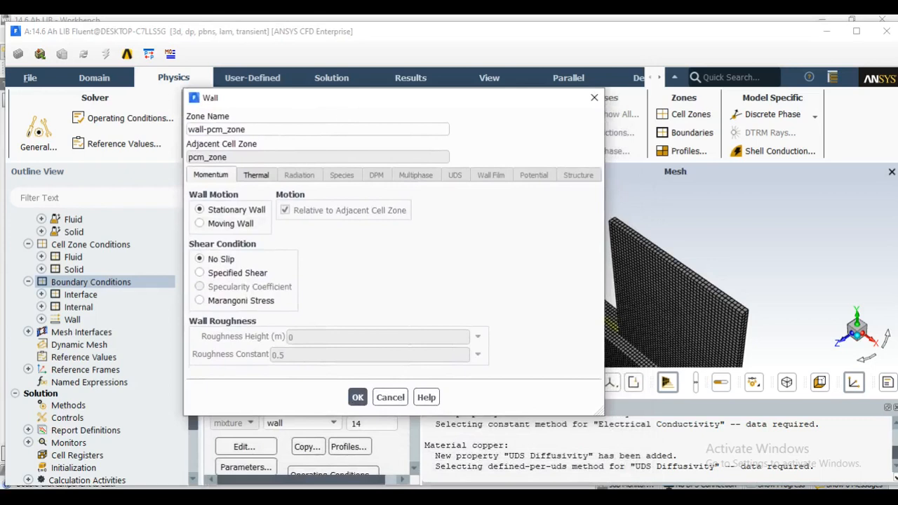
left_click(256, 175)
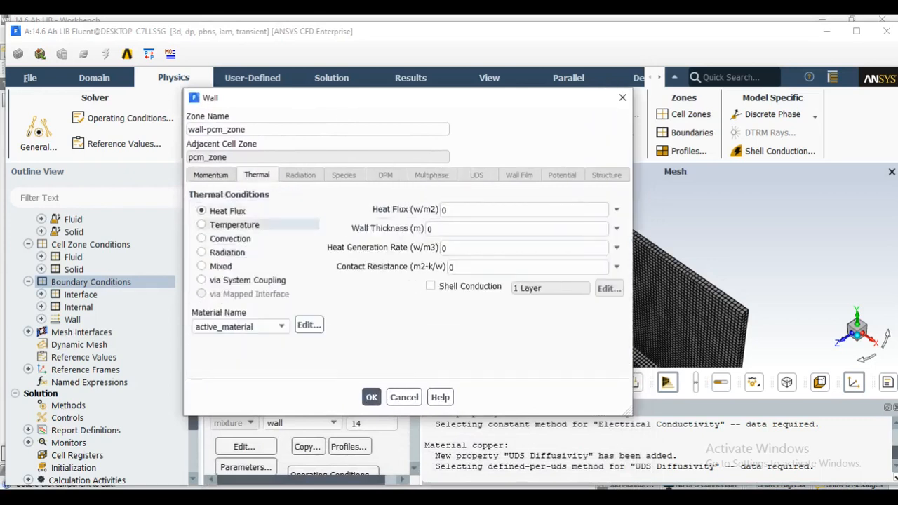
left_click(203, 238)
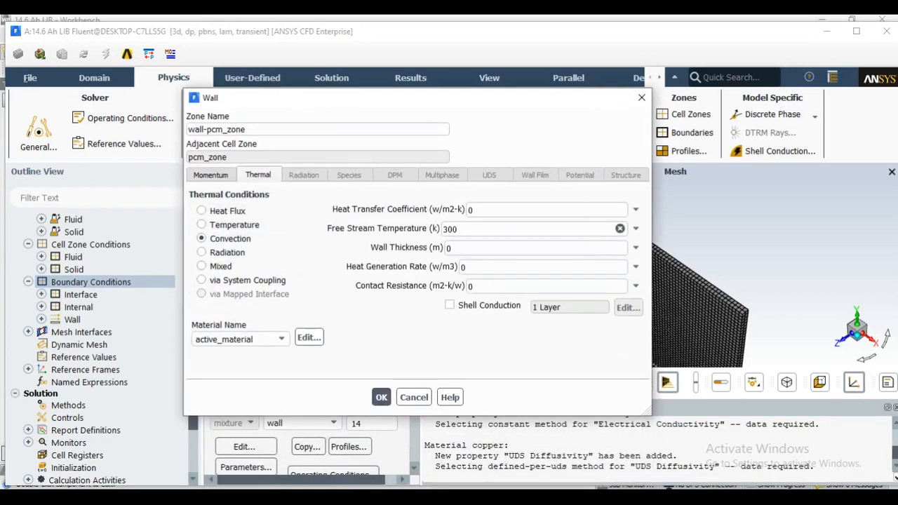
left_click_drag(484, 209, 462, 213)
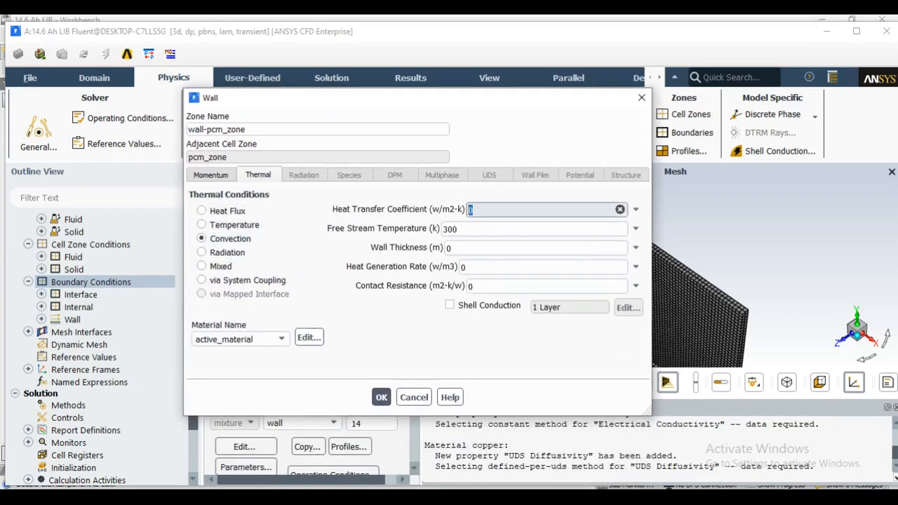
type("5")
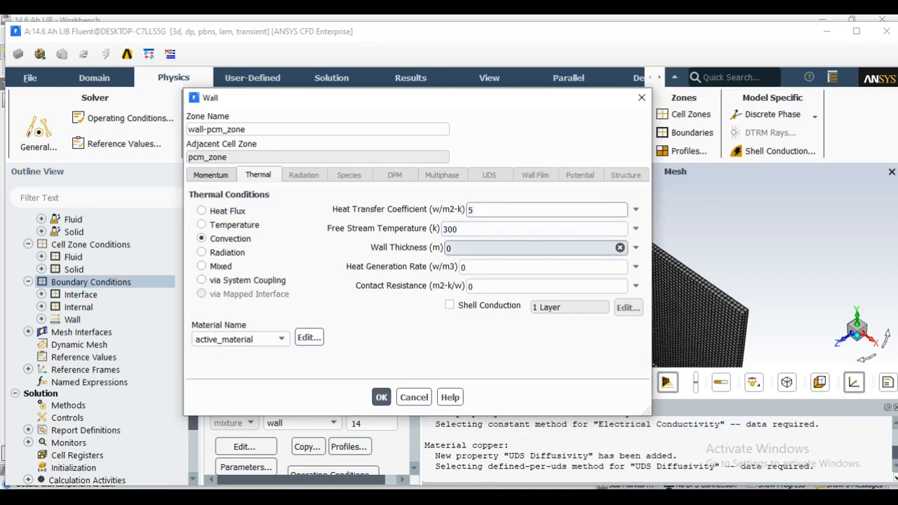
left_click(381, 397)
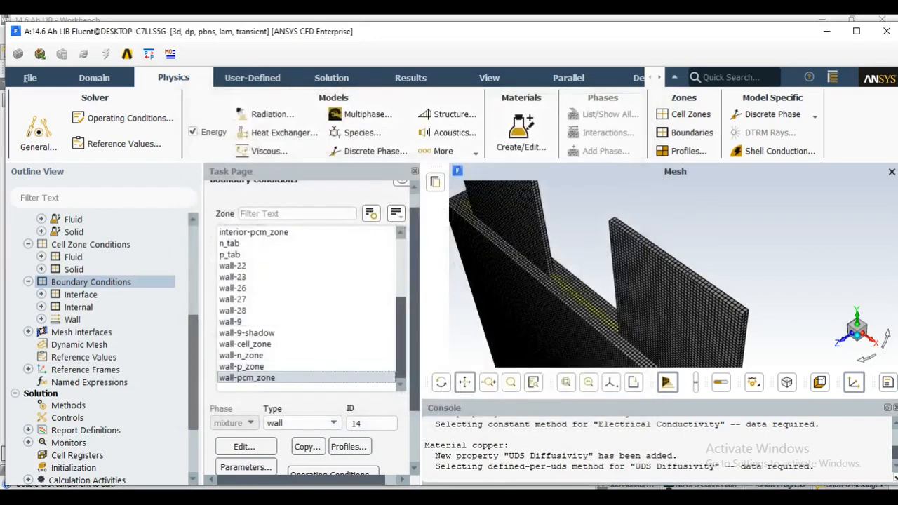
Start a new report plot in the solution monitors
scroll(102, 348, "down", 1)
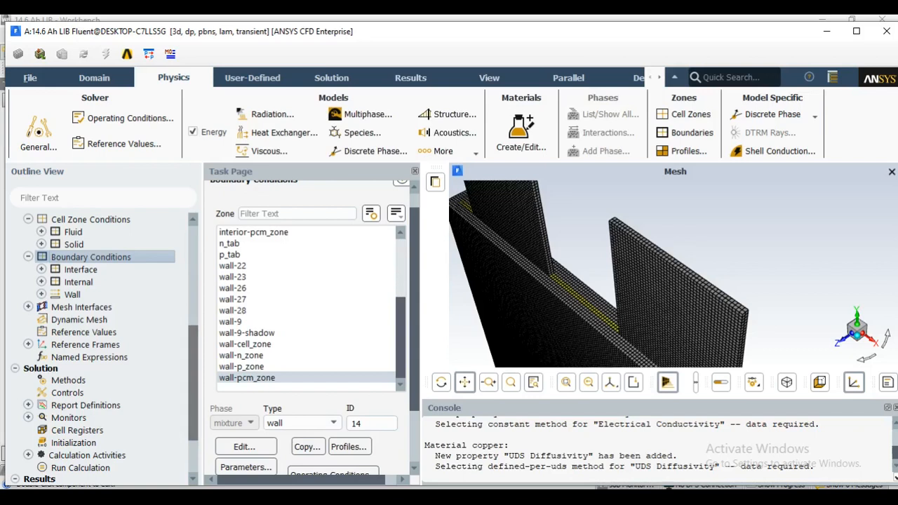
scroll(193, 379, "down", 2)
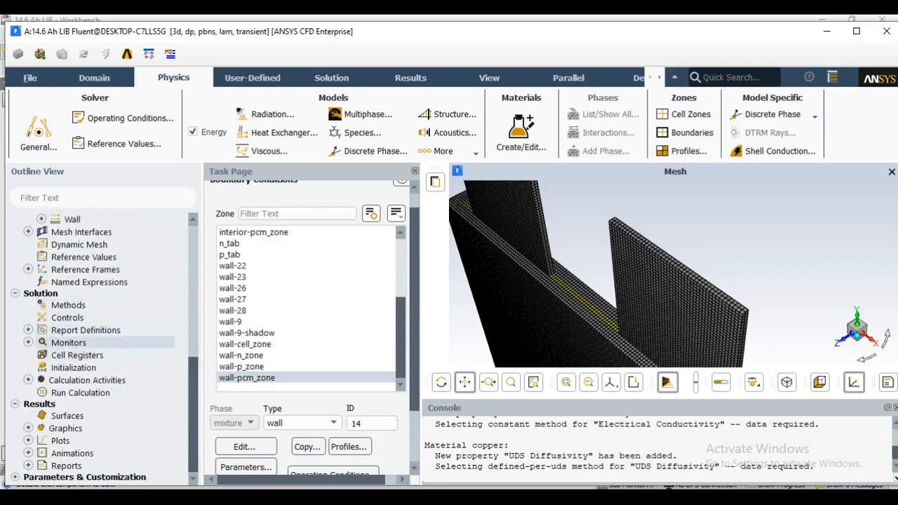
left_click(28, 342)
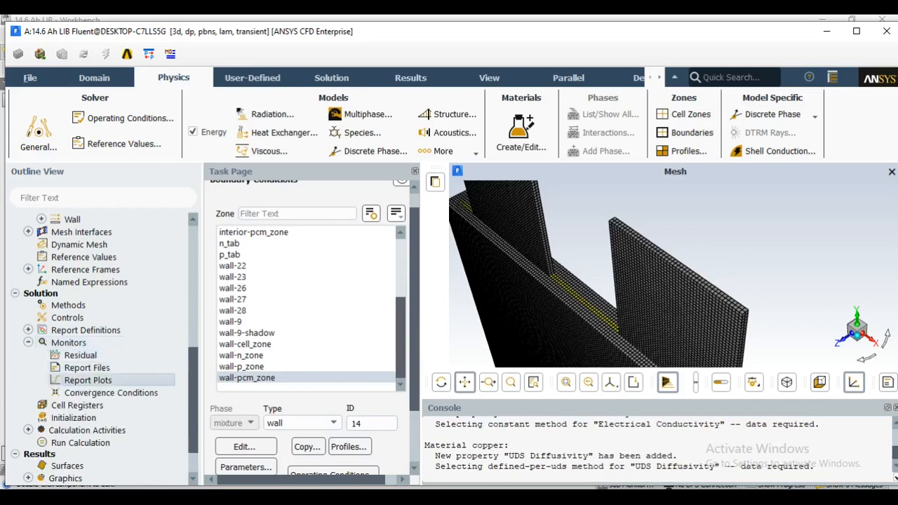
double_click(87, 379)
left_click_drag(353, 287, 252, 92)
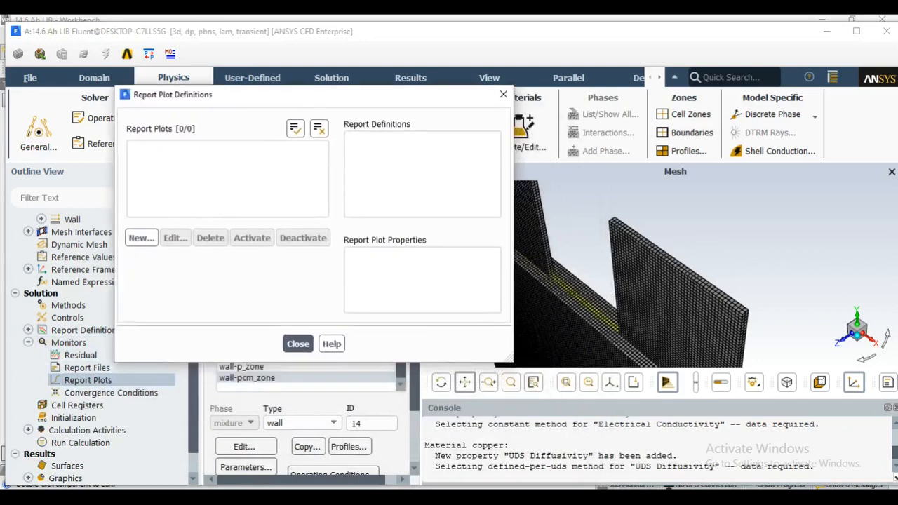
left_click(141, 238)
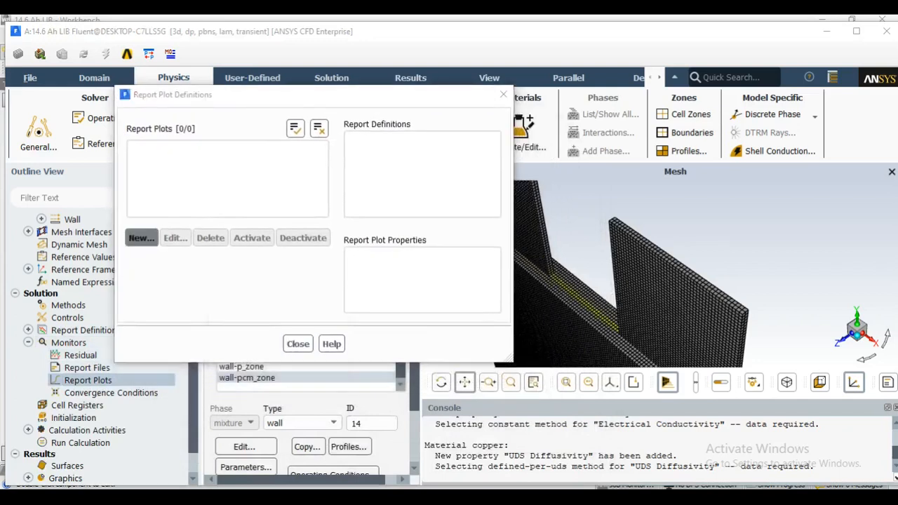
left_click_drag(407, 294, 258, 71)
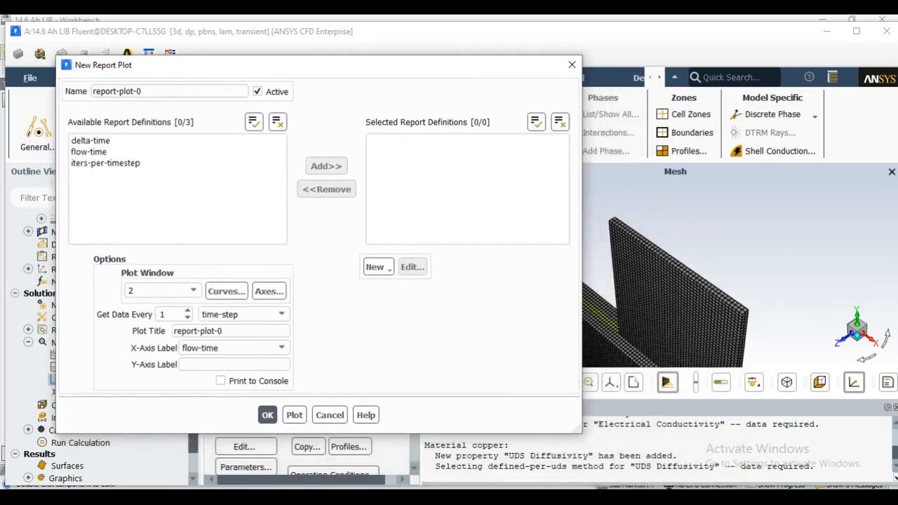
Define an area-weighted average surface report named phi+ for the user-defined scalar Potential Phi+ on wall-p_zone
left_click(376, 266)
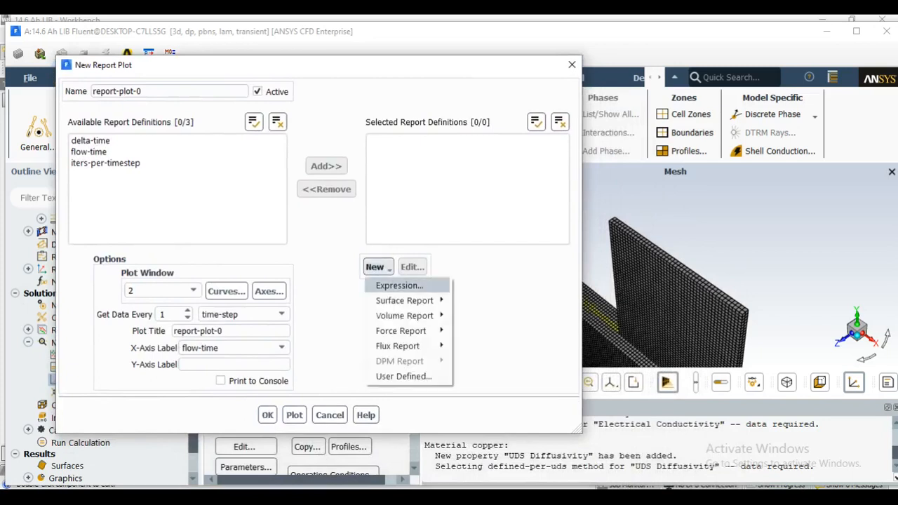
mouse_move(404, 300)
left_click(510, 237)
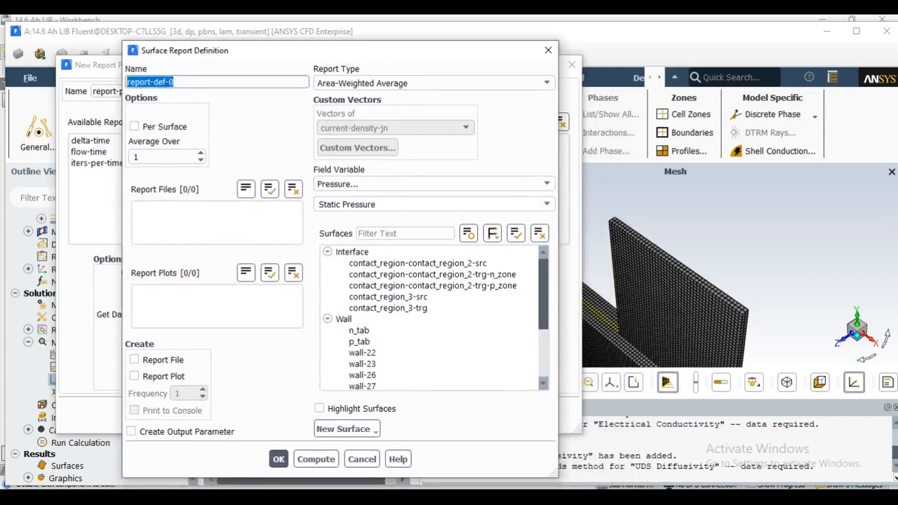
type("phi")
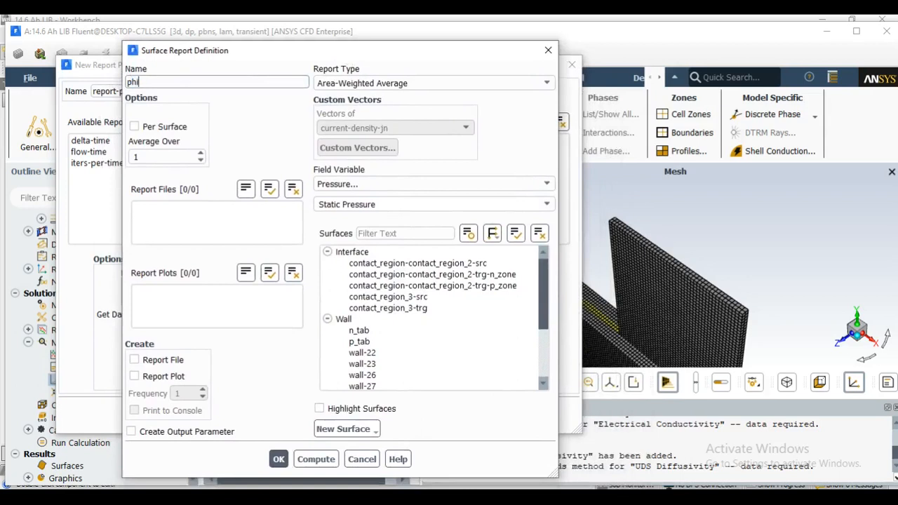
type("+")
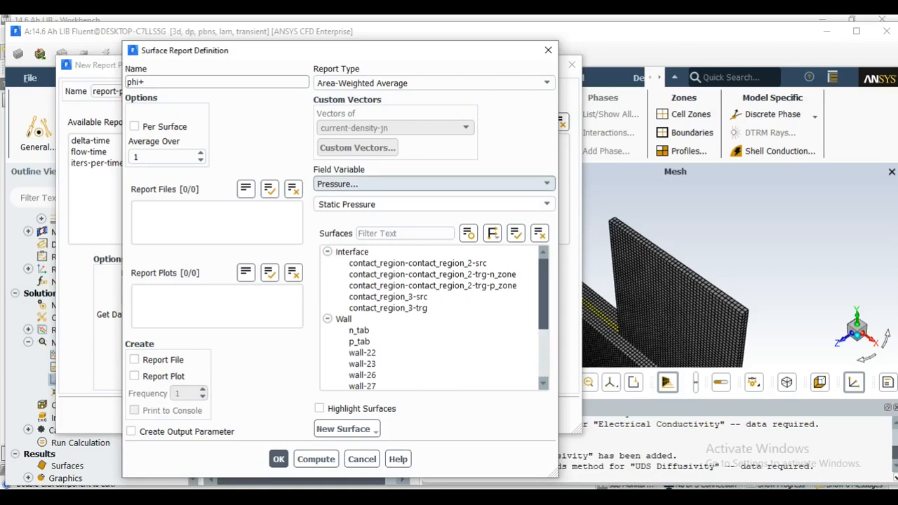
left_click(431, 184)
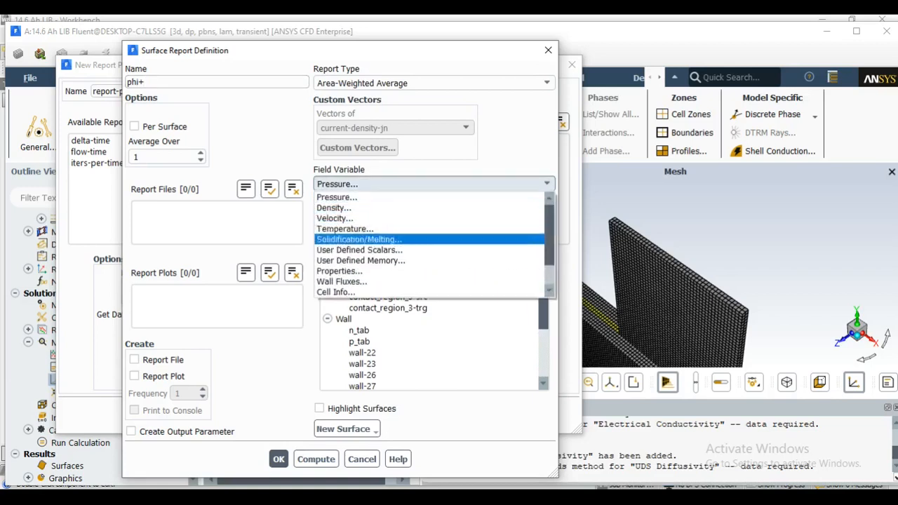
left_click(378, 249)
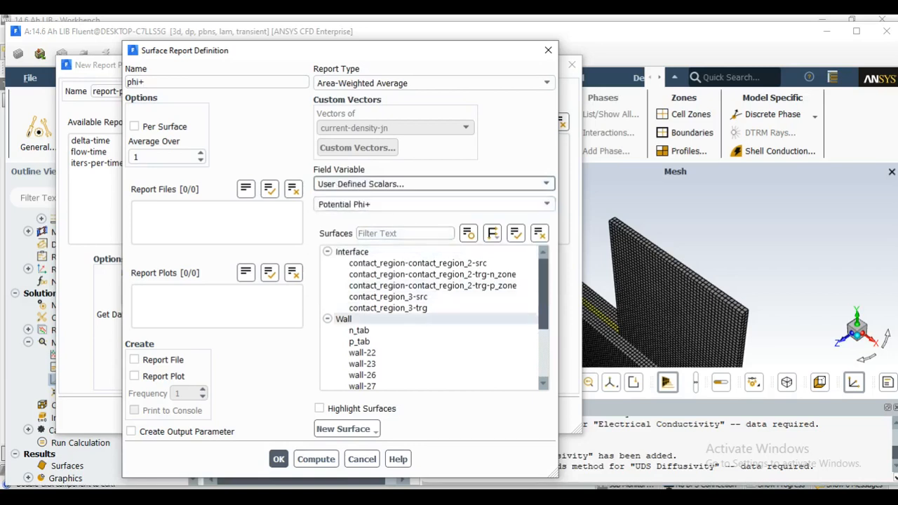
scroll(432, 302, "down", 3)
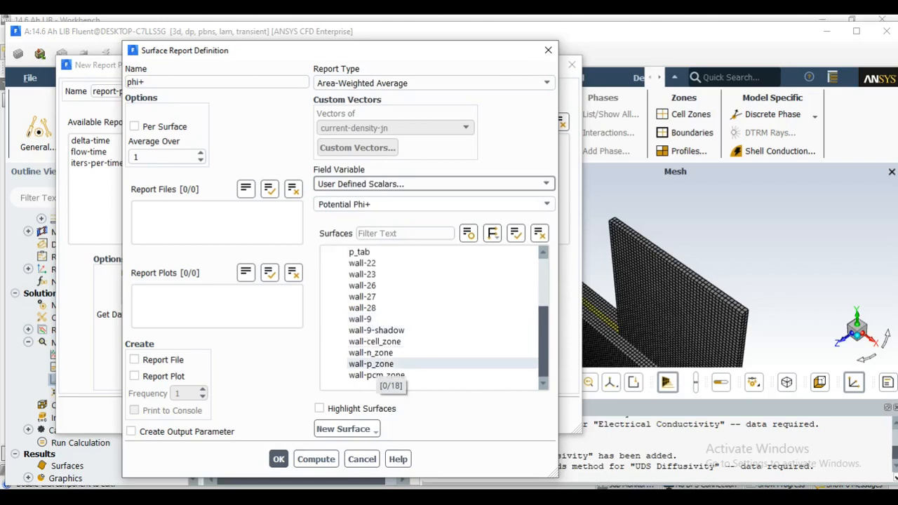
left_click(371, 364)
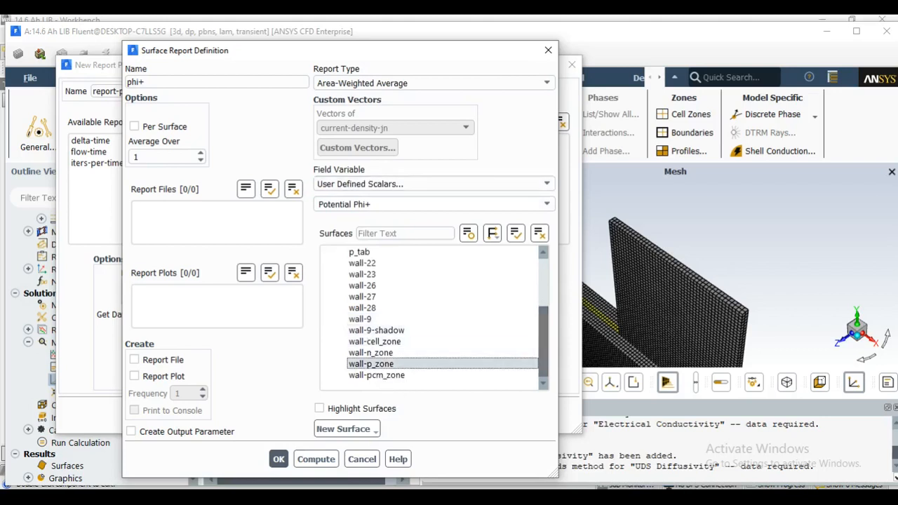
Enable report file, report plot and console printing for the phi+ report and save the definition
left_click(134, 359)
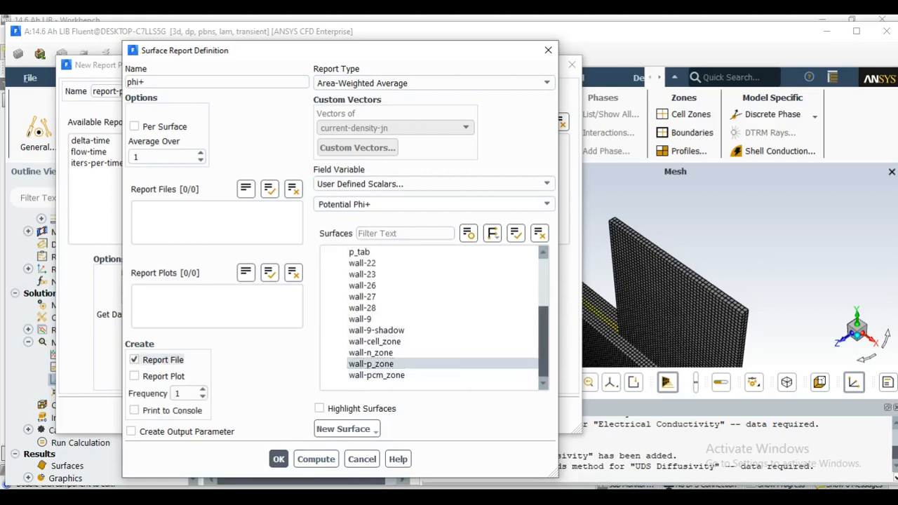
left_click(134, 376)
left_click(134, 411)
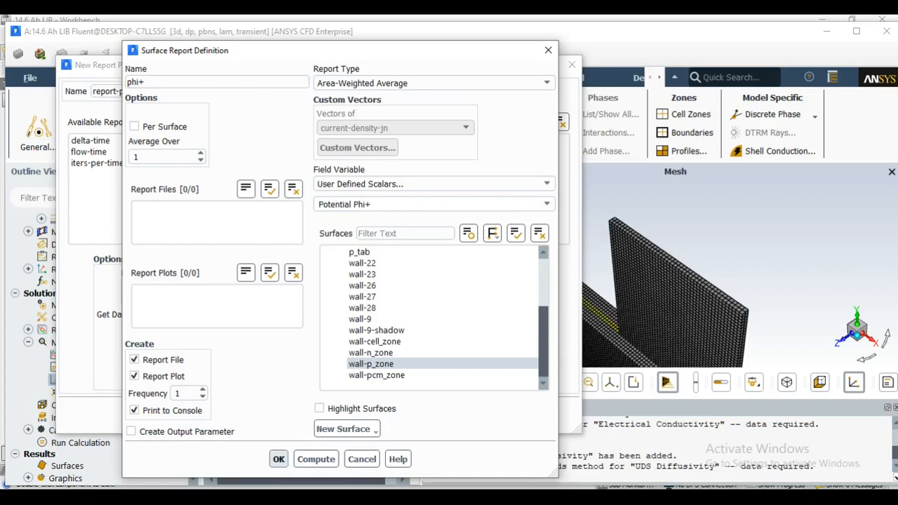
left_click(279, 459)
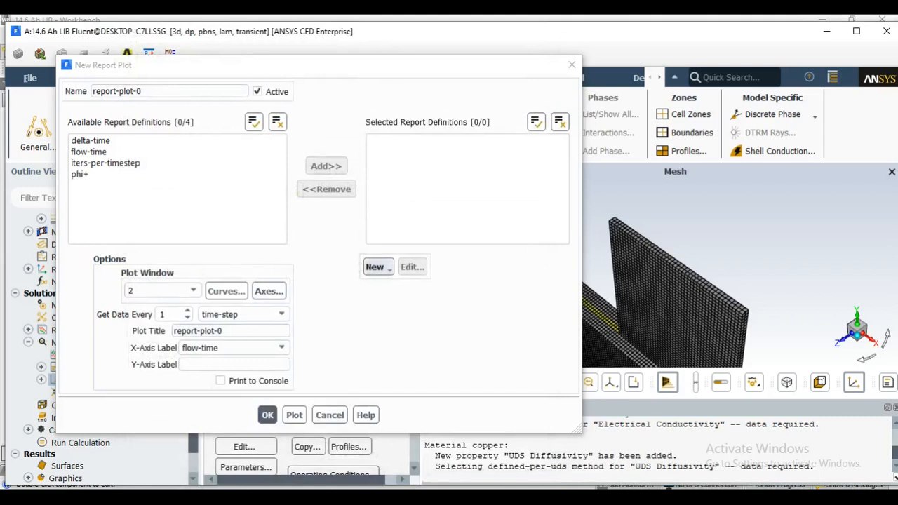
Define an area-weighted average surface report named cell_temp for static temperature on wall-cell_zone
left_click(376, 267)
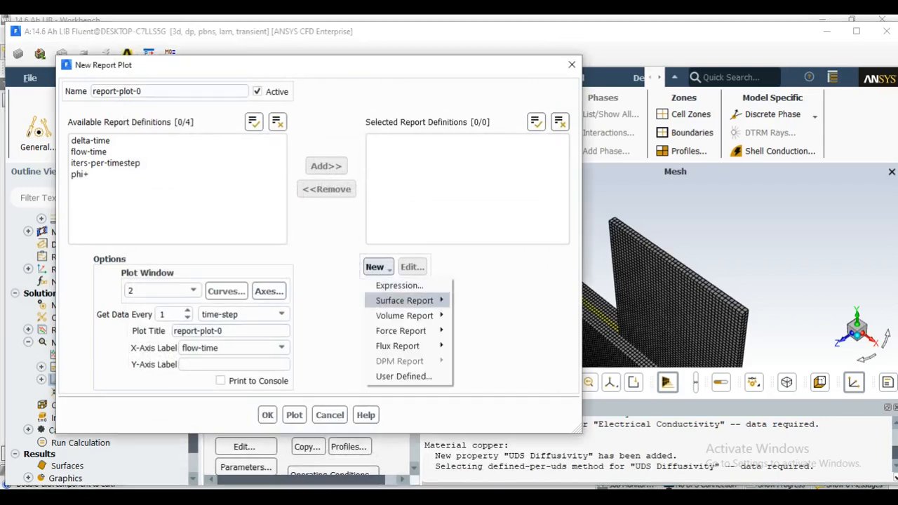
mouse_move(404, 301)
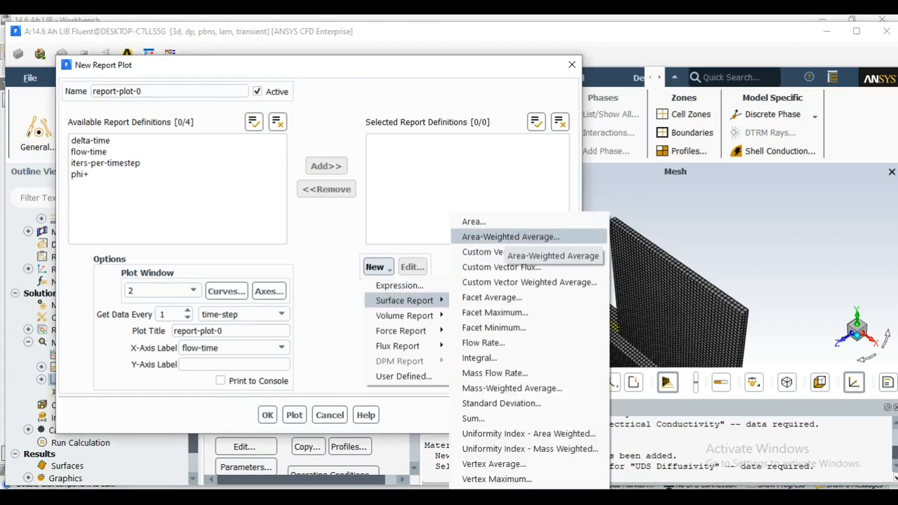
left_click(511, 236)
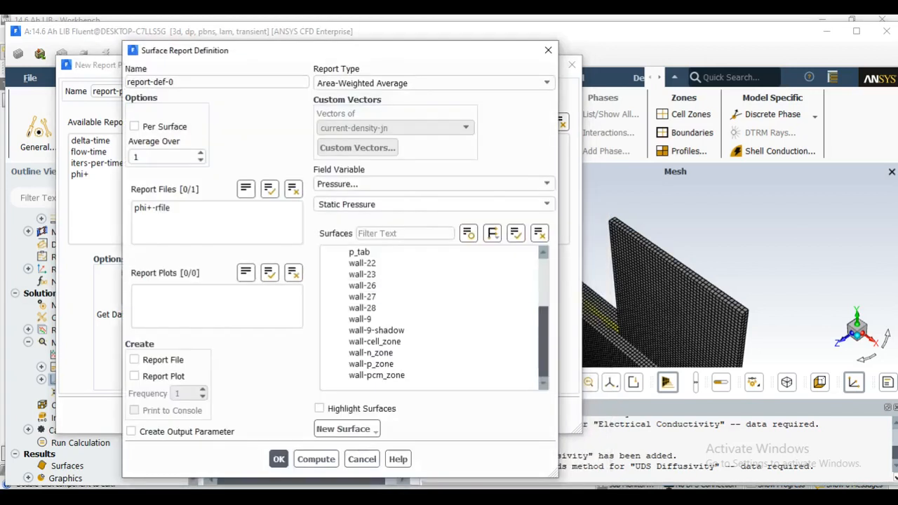
left_click_drag(175, 82, 125, 84)
type("cell_temp")
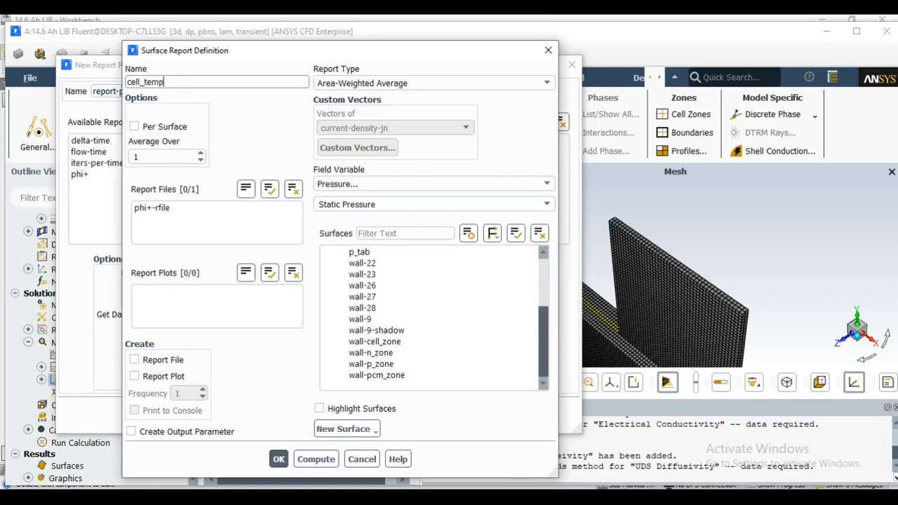
left_click(434, 183)
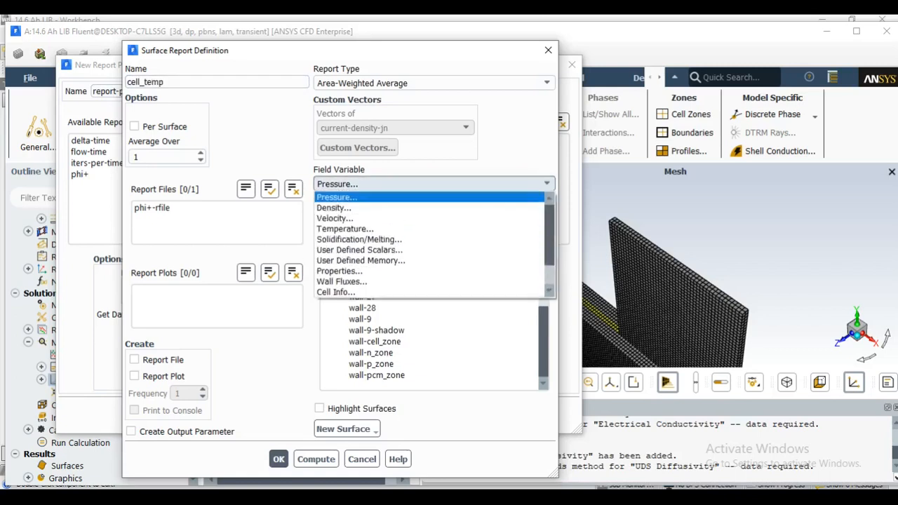
key("Return")
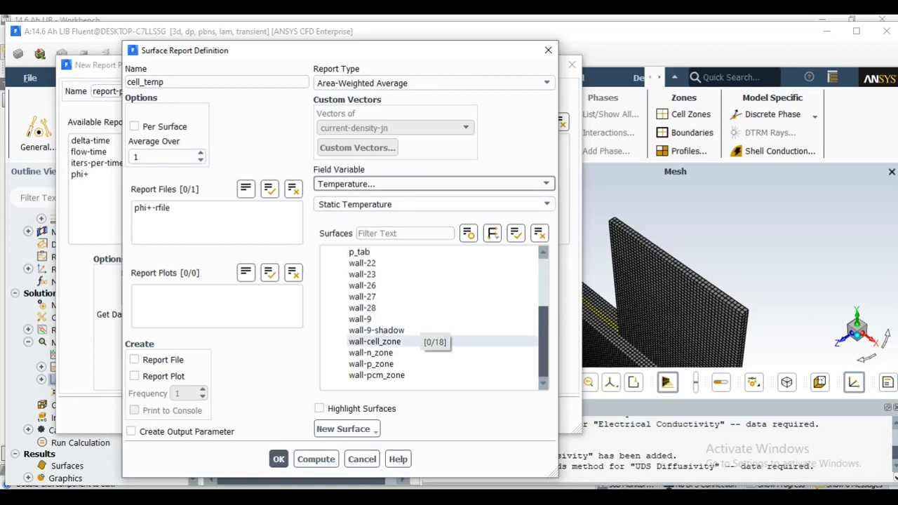
left_click(393, 341)
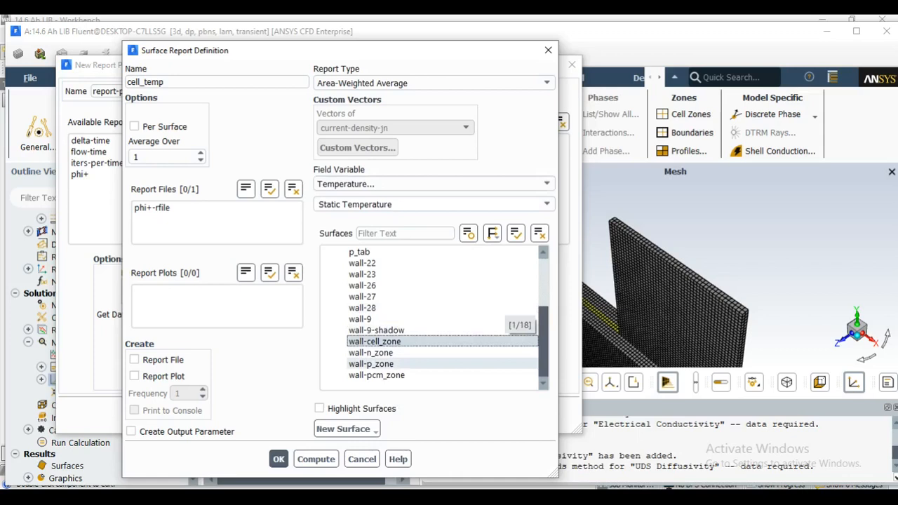
Enable report file, report plot and console printing for the cell_temp report
left_click(134, 359)
left_click(134, 376)
left_click(134, 411)
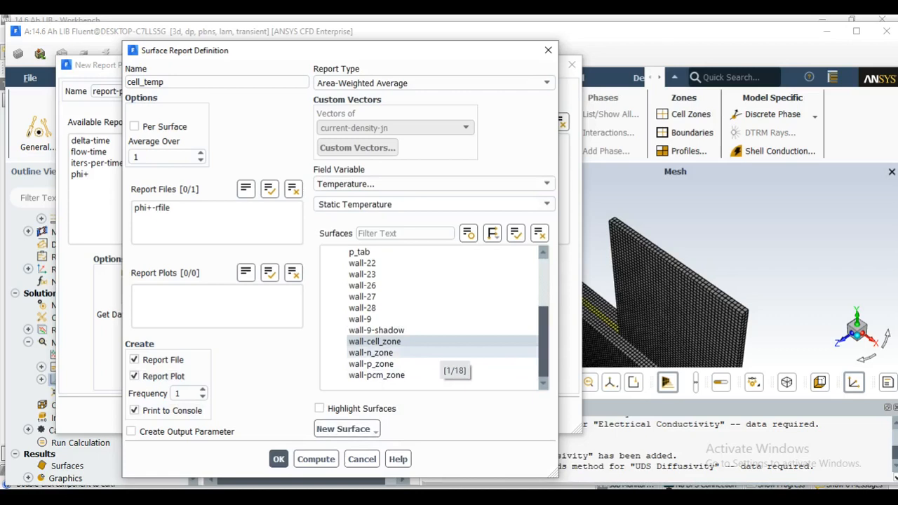
Add wall-n_zone and wall-p_zone to the surfaces of the cell_temp report and save the definition
left_click(439, 353)
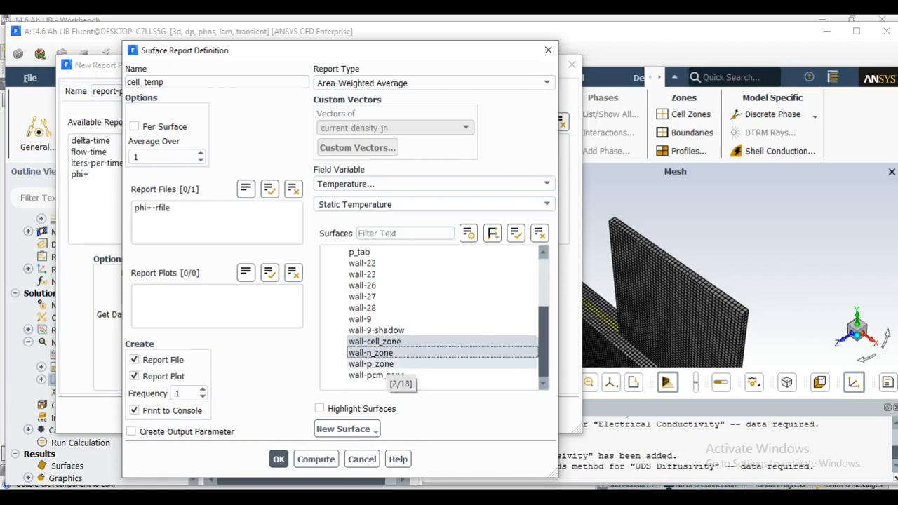
left_click(439, 365)
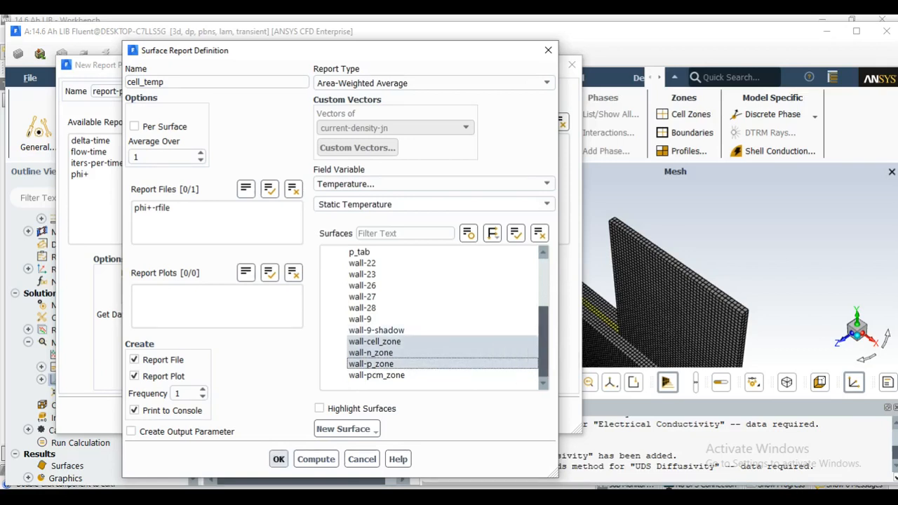
left_click(278, 458)
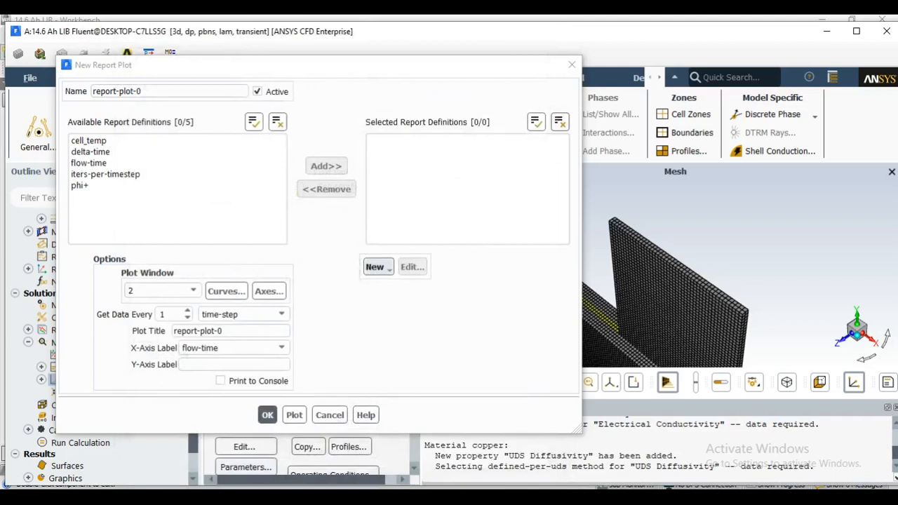
From a new area-weighted average surface report, create a point surface at x 0, y 0.02 and z 0.003 m
left_click(375, 267)
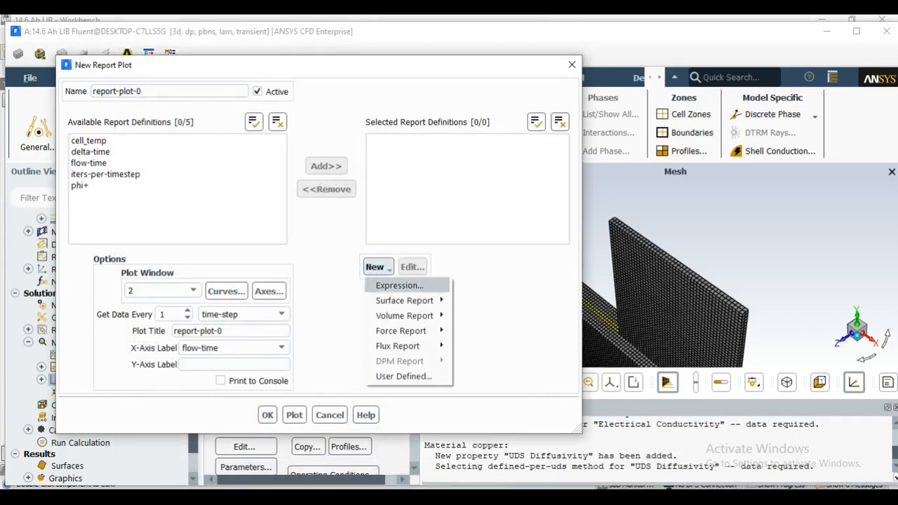
mouse_move(404, 300)
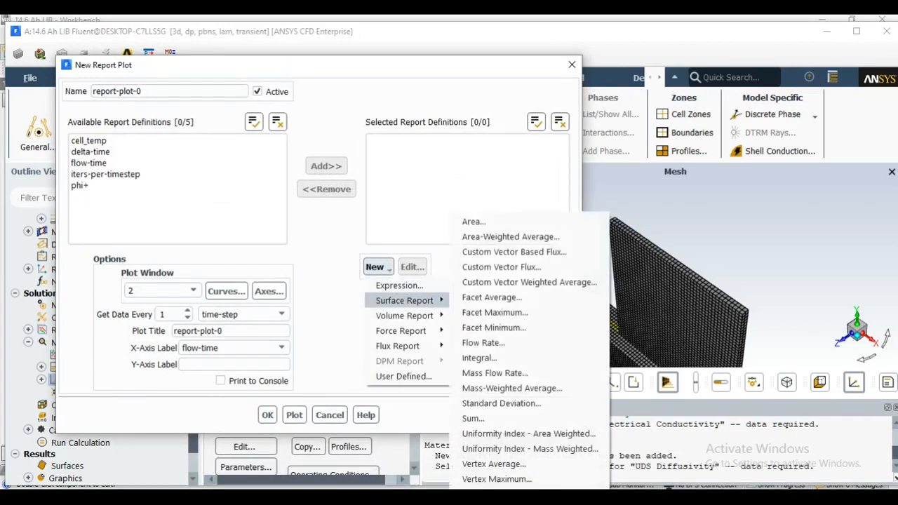
left_click(510, 237)
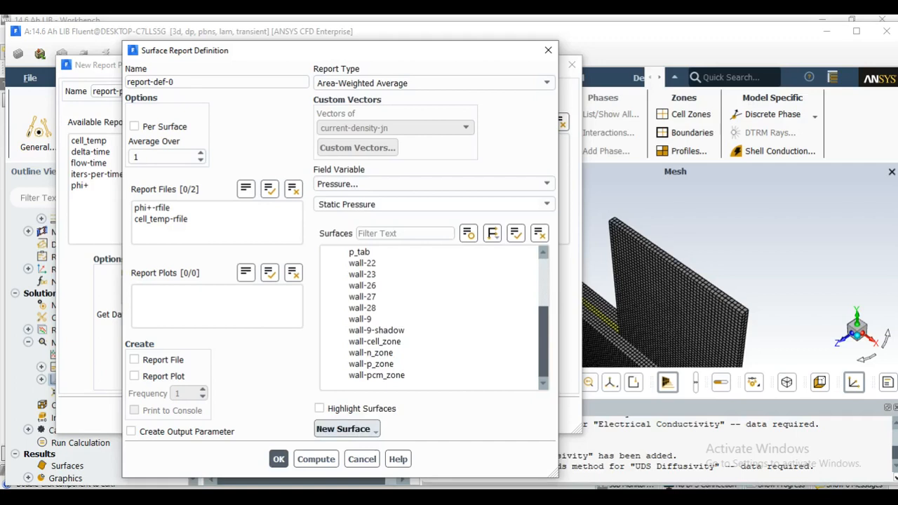
left_click(347, 428)
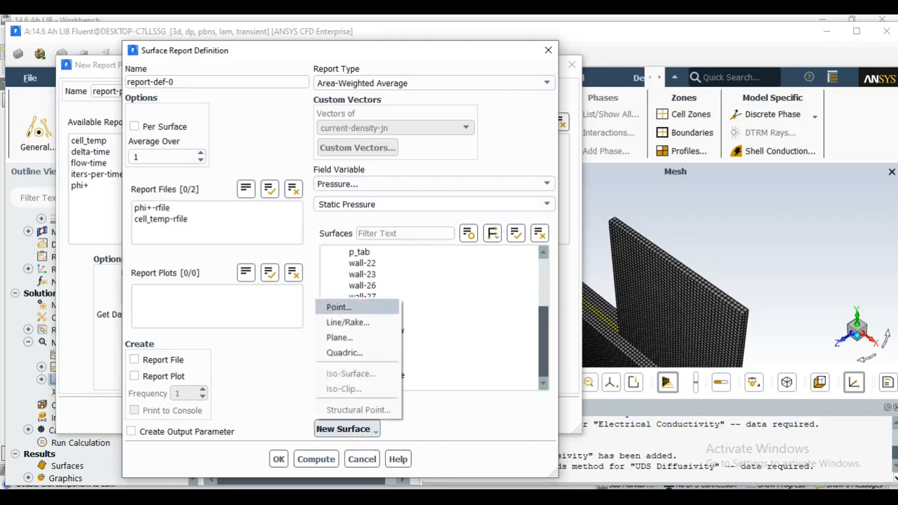
left_click(339, 306)
left_click_drag(321, 294, 323, 135)
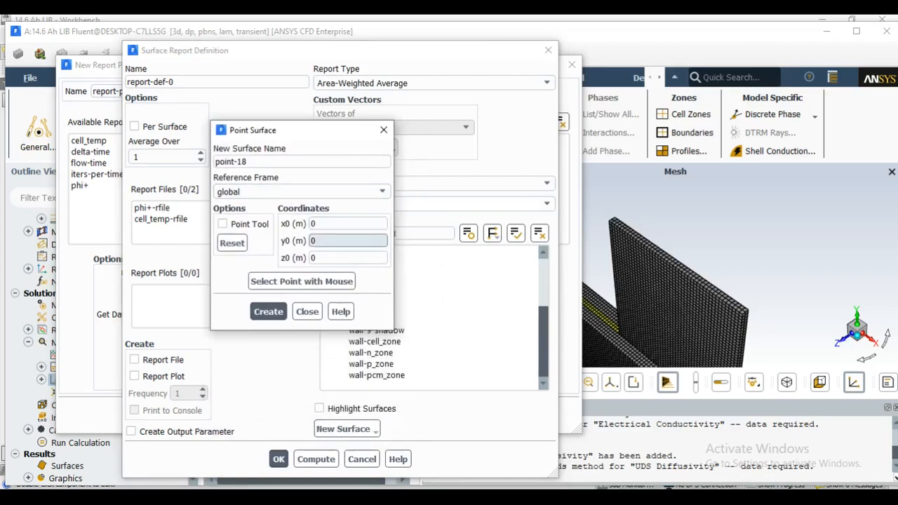
type(".02")
left_click(322, 257)
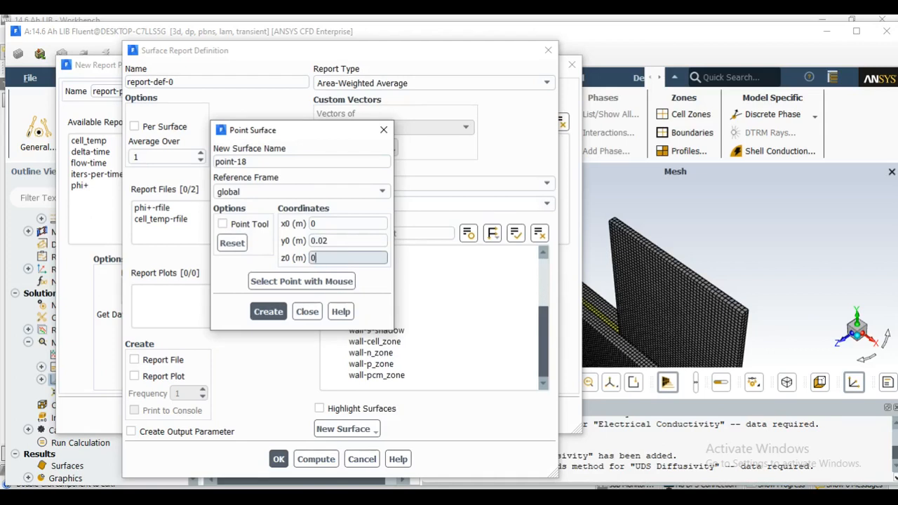
type(".003")
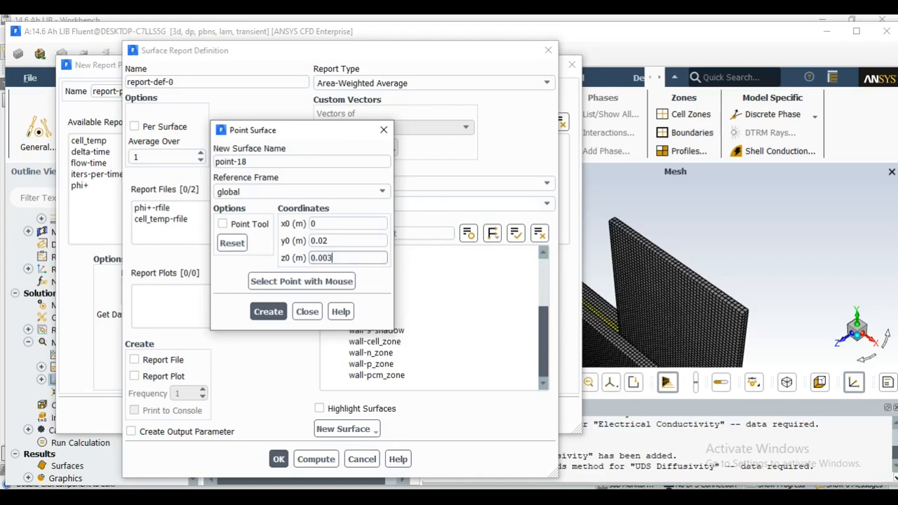
key("Return")
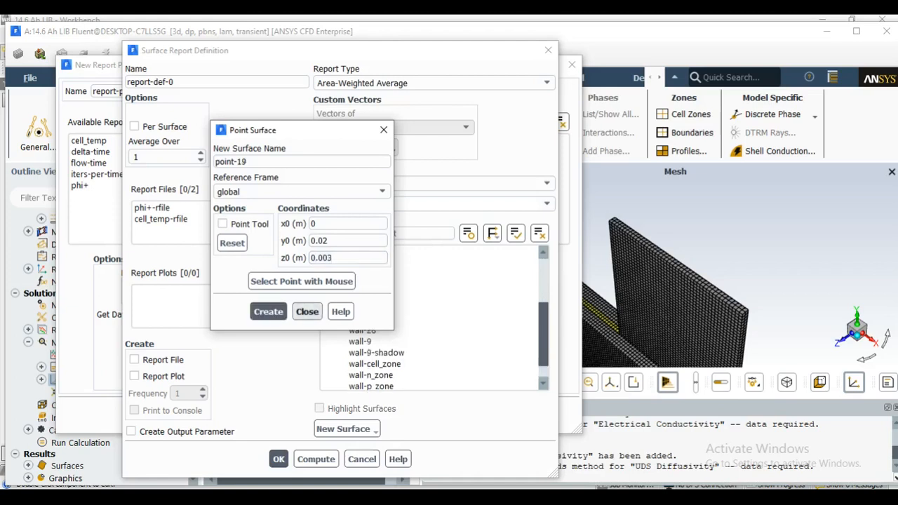
left_click(307, 312)
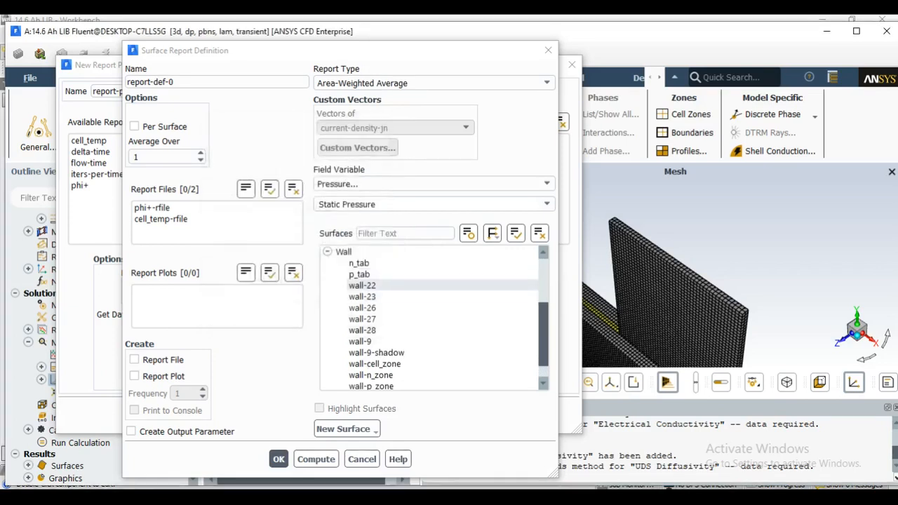
Name the surface report pcm_temp and set it to static temperature on the point surface point-18
left_click_drag(177, 82, 125, 83)
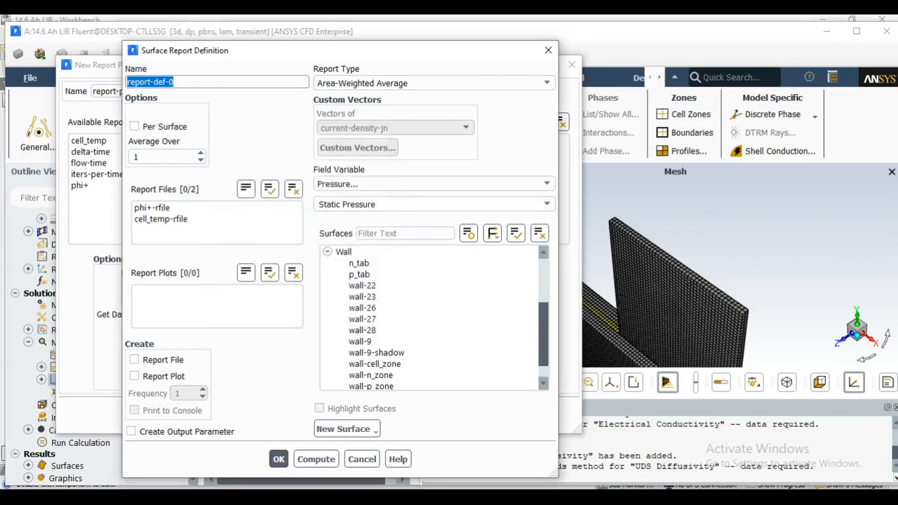
type("pcm_")
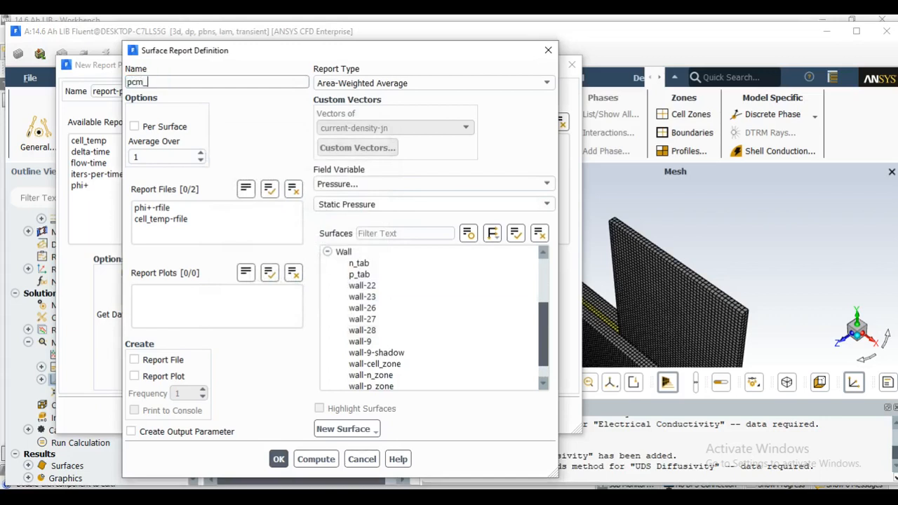
type("temp")
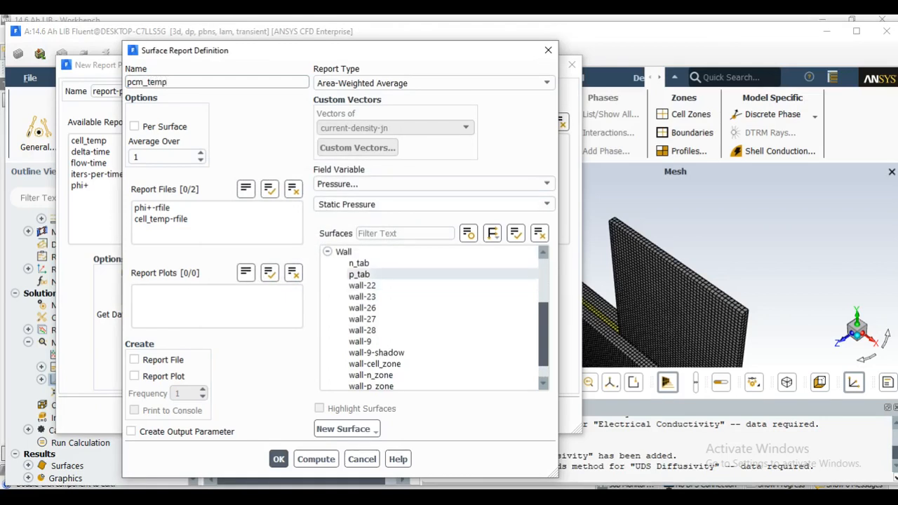
scroll(364, 307, "up", 2)
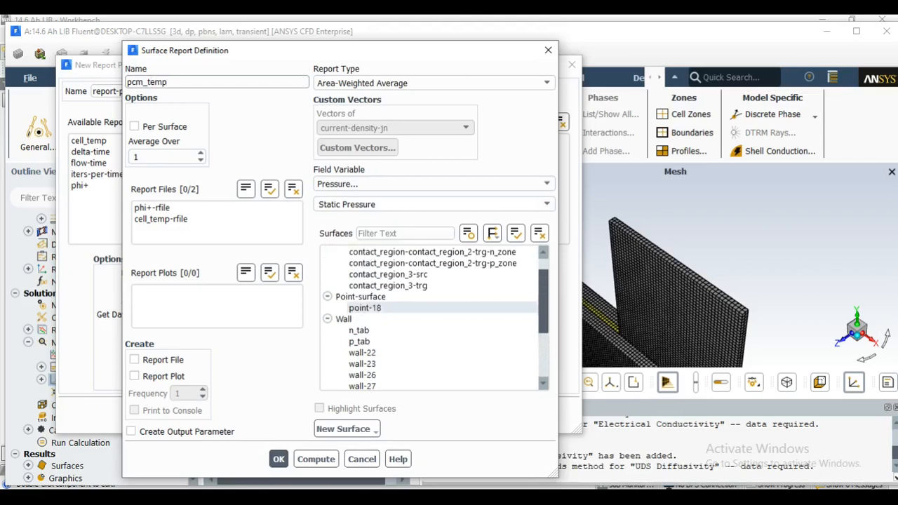
left_click(434, 184)
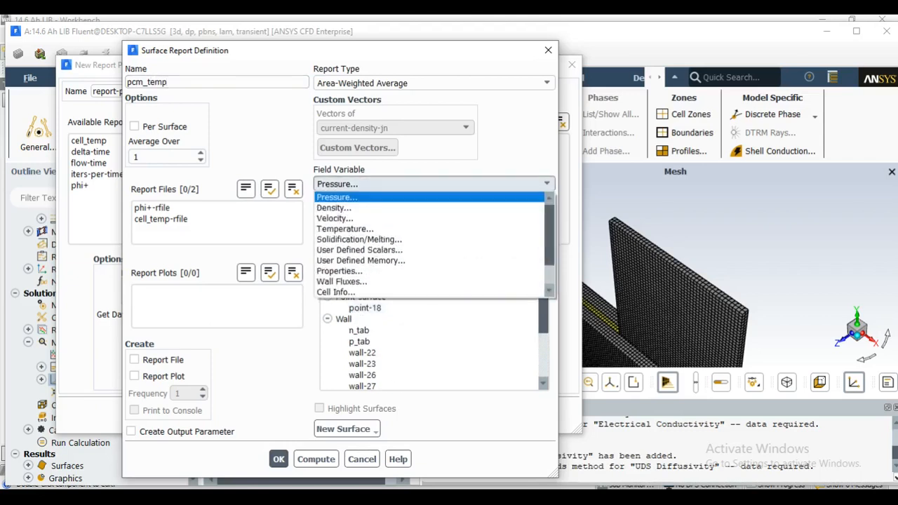
left_click(345, 229)
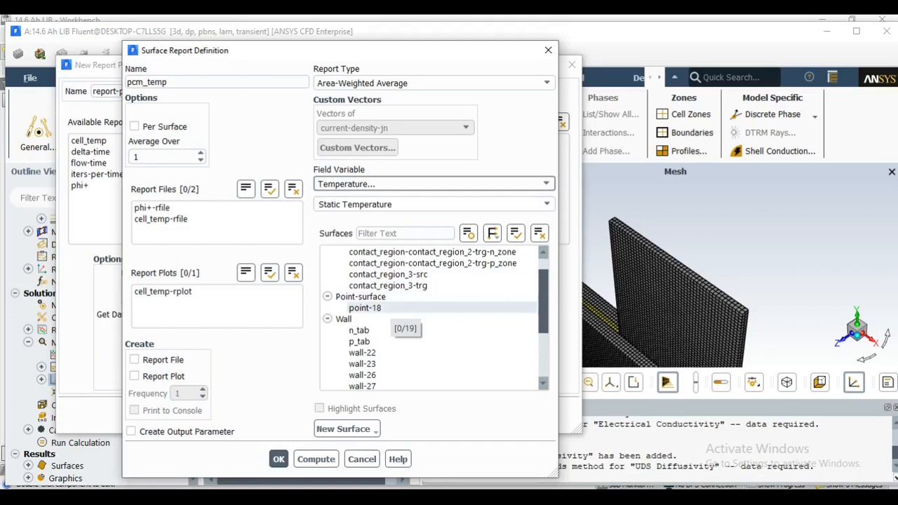
left_click(365, 308)
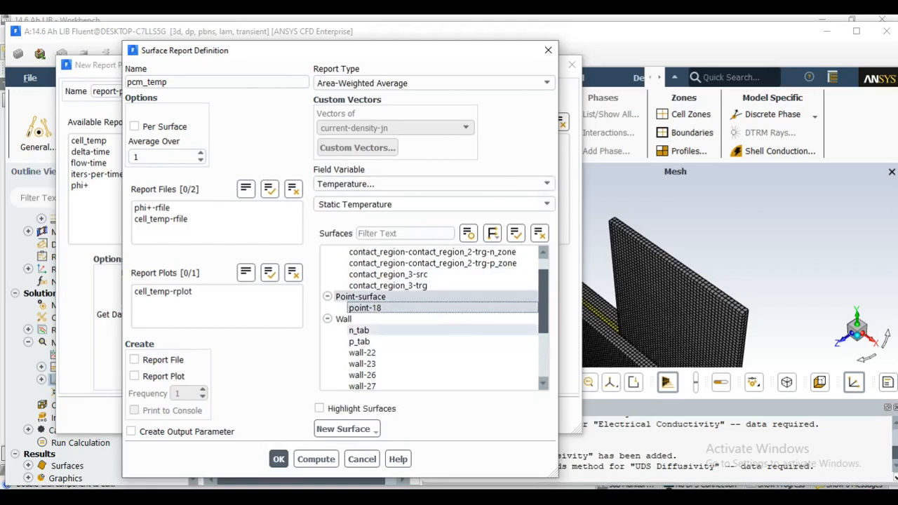
scroll(431, 319, "down", 3)
scroll(431, 320, "up", 4)
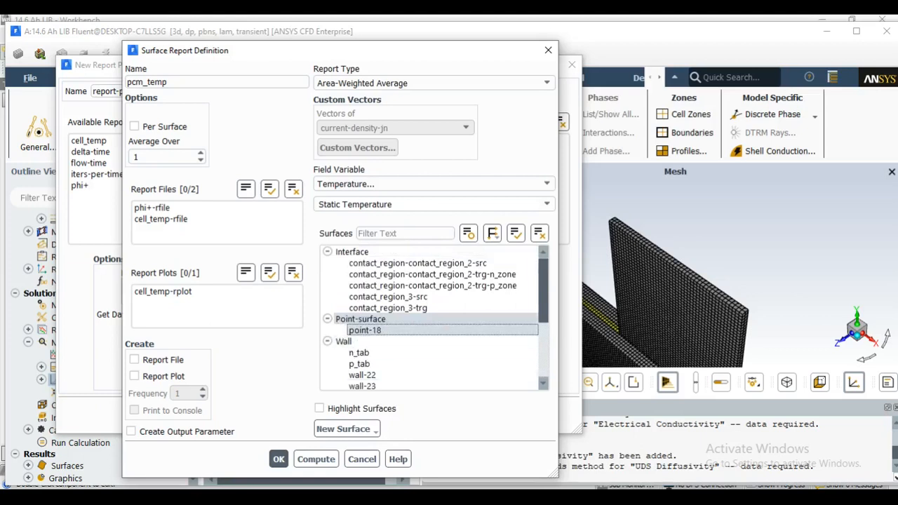
Enable report file, report plot and console printing for pcm_temp and save the definition
left_click(134, 359)
left_click(134, 376)
left_click(134, 410)
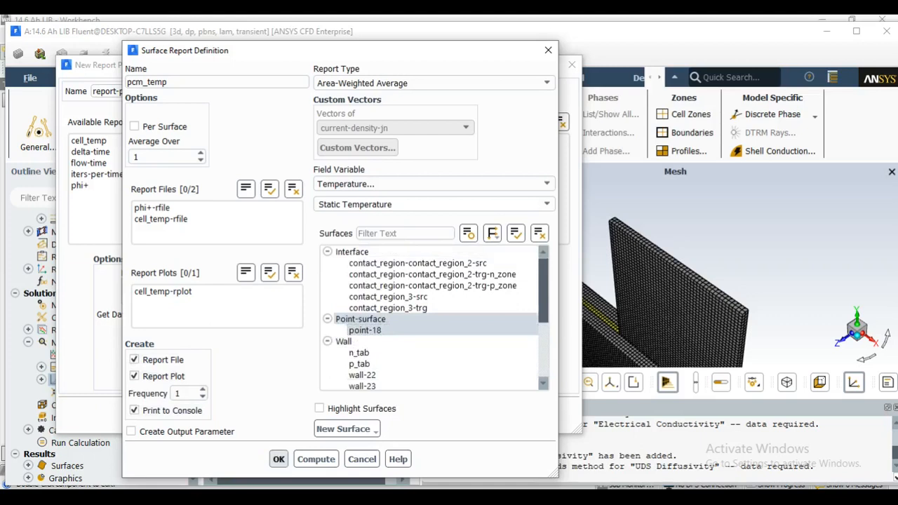
left_click(279, 458)
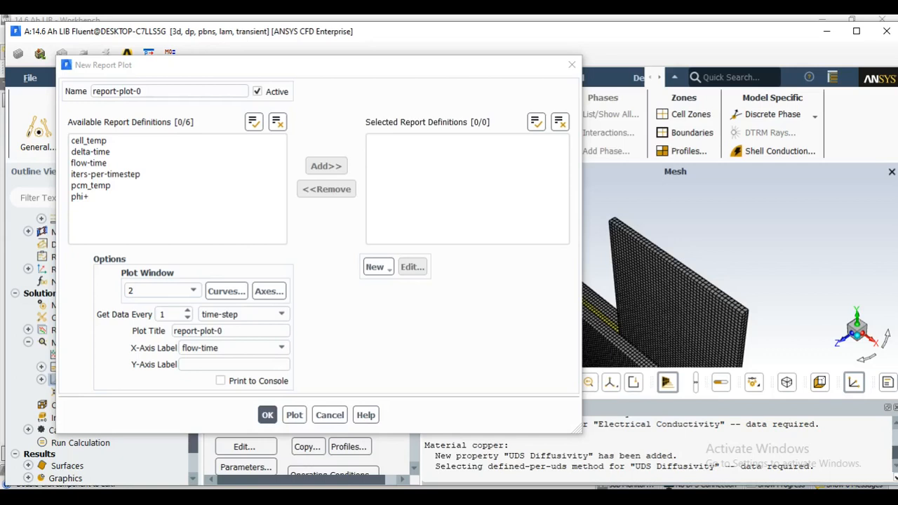
Create an area-weighted average surface report named liquid_fraction for the Solidification/Melting liquid fraction on point-18
left_click(377, 266)
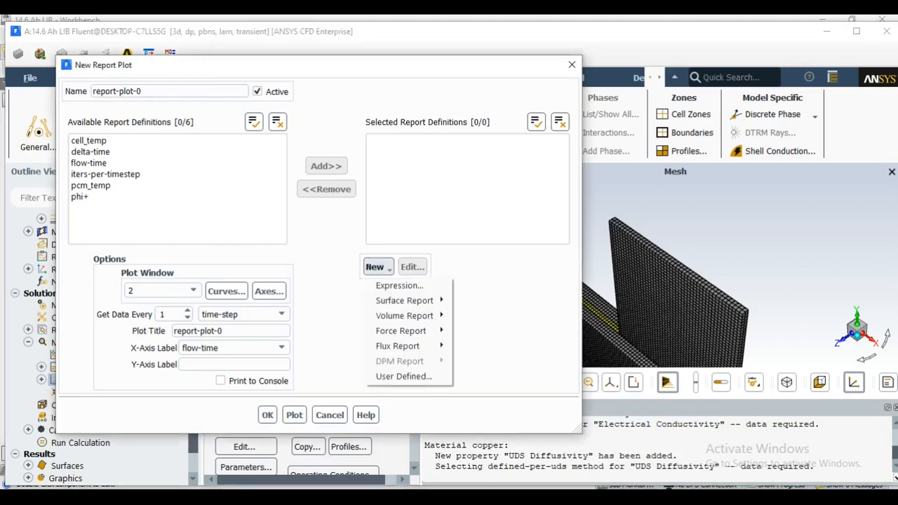
mouse_move(404, 301)
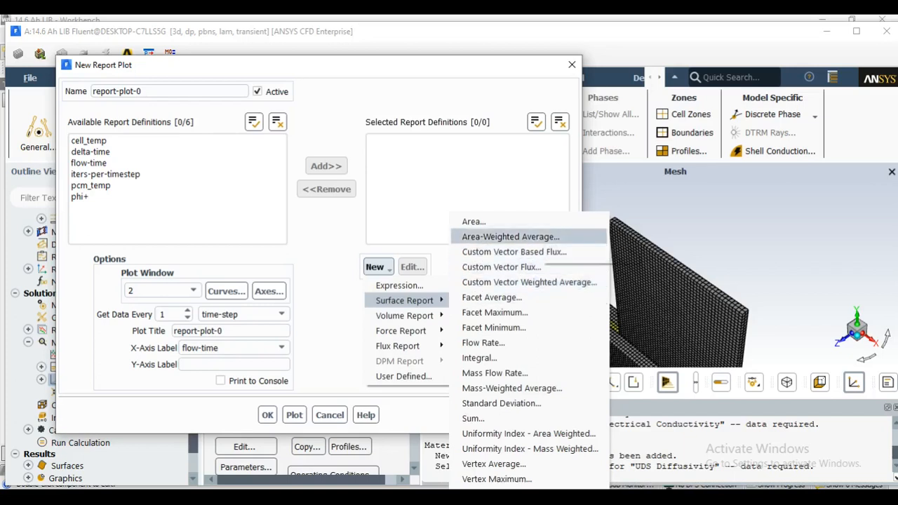
left_click(511, 237)
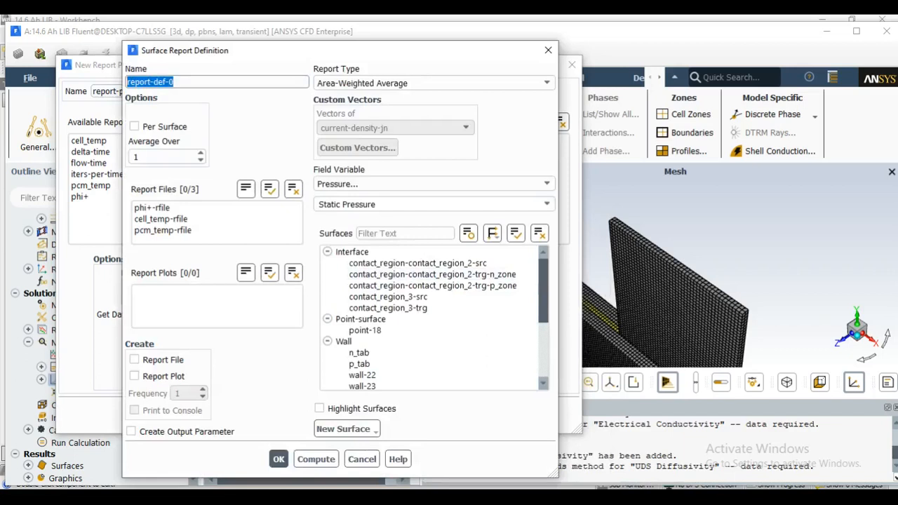
type("liq")
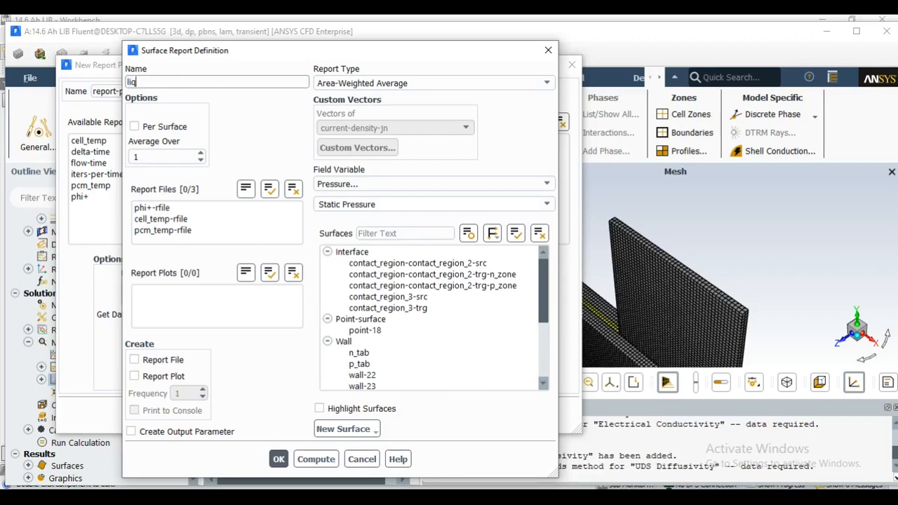
type("uid_fraction")
left_click(433, 184)
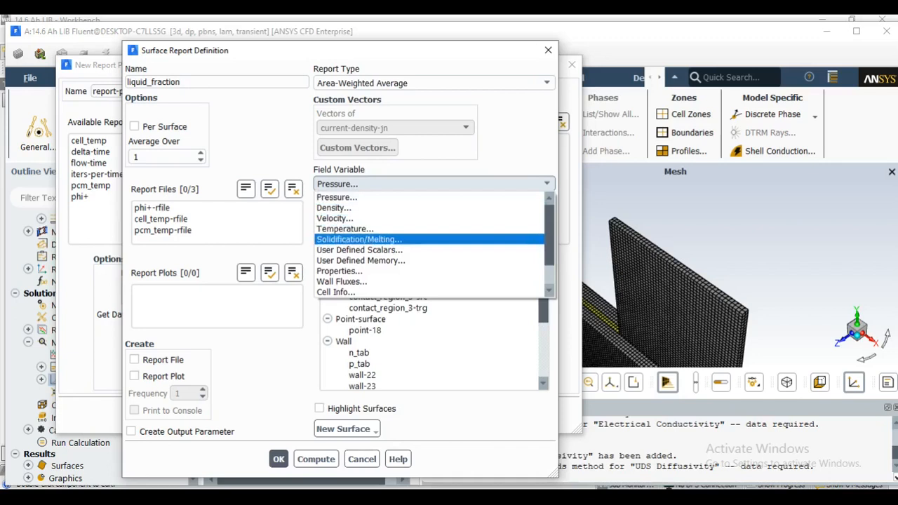
left_click(358, 239)
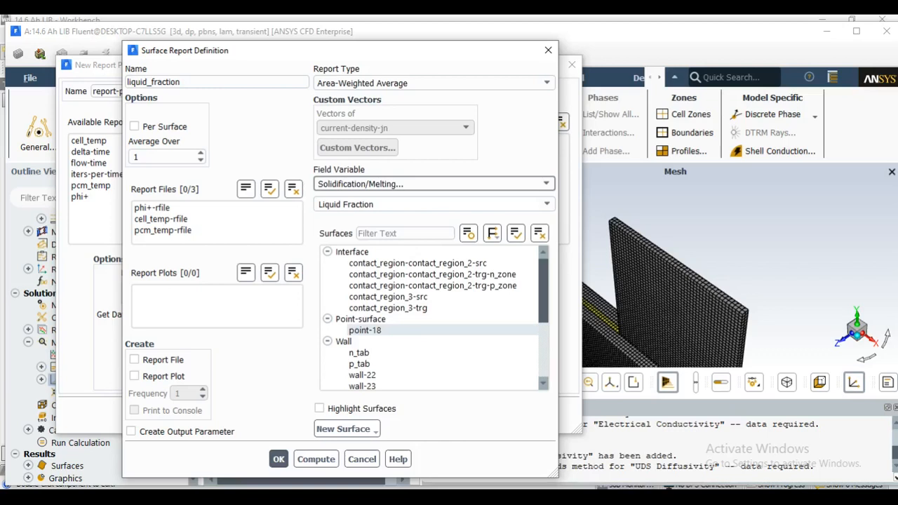
left_click(366, 331)
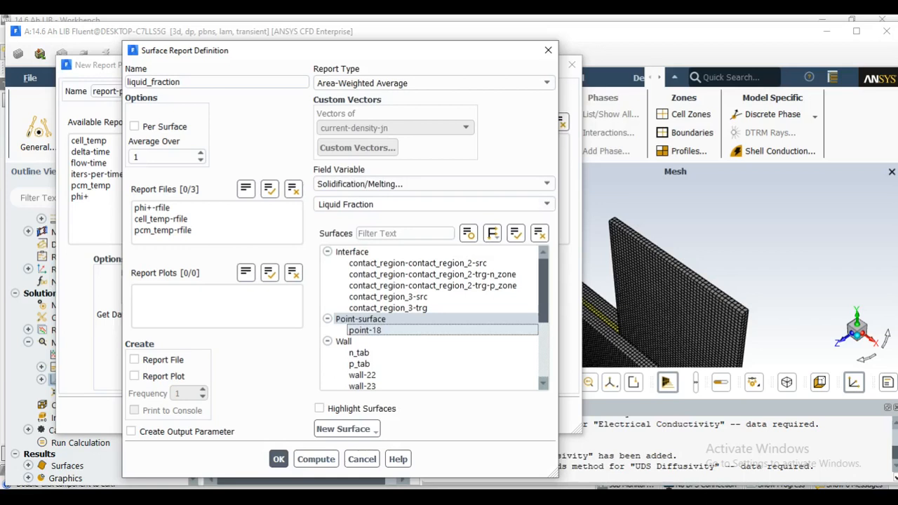
scroll(393, 363, "down", 2)
scroll(393, 364, "up", 2)
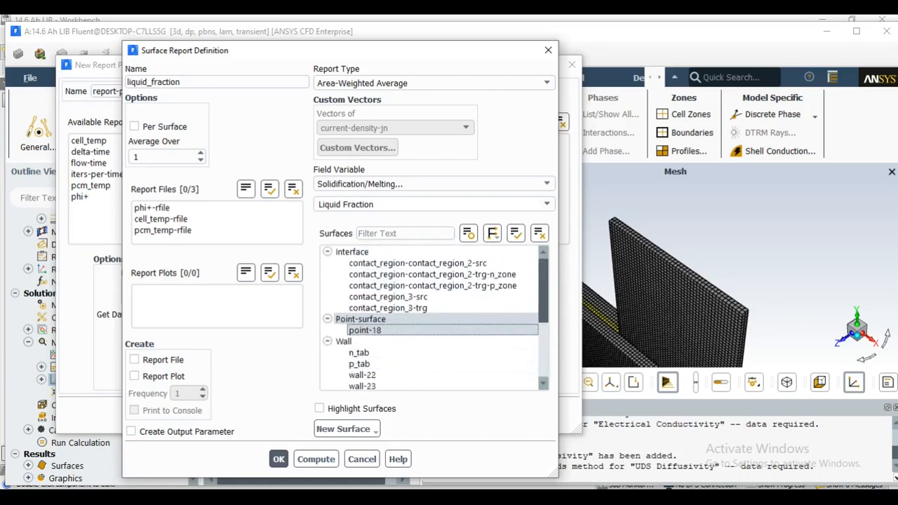
Enable report file, report plot and console printing for liquid_fraction and save the definition
left_click(134, 359)
left_click(134, 376)
left_click(134, 410)
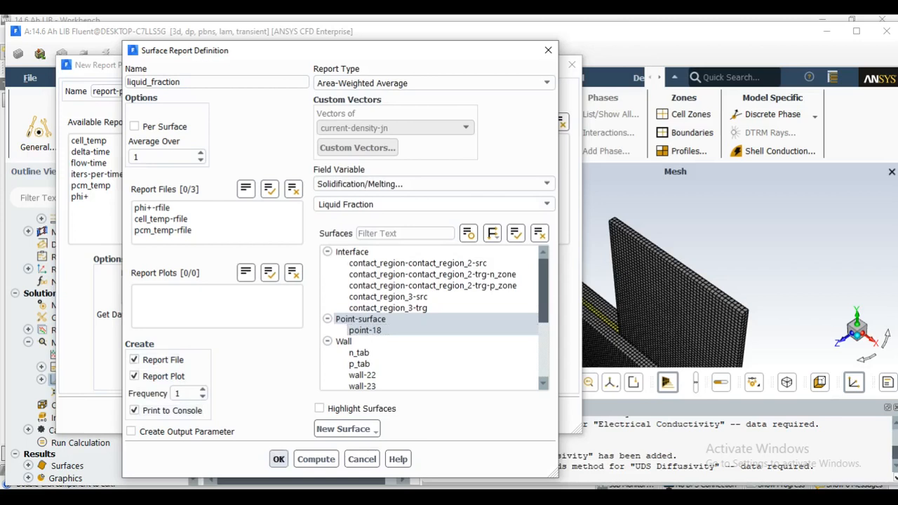
left_click(278, 459)
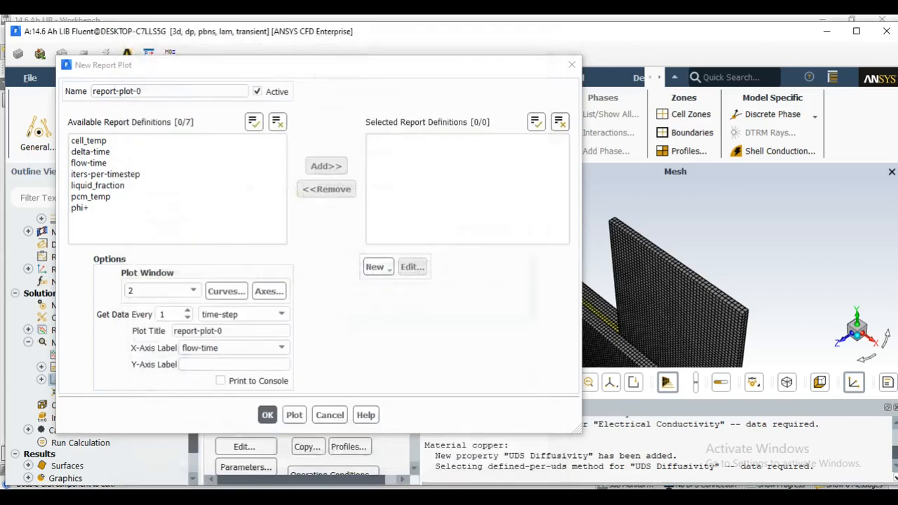
Accept the new report plot, close the report plot definitions and expand the list of report plots
left_click(268, 414)
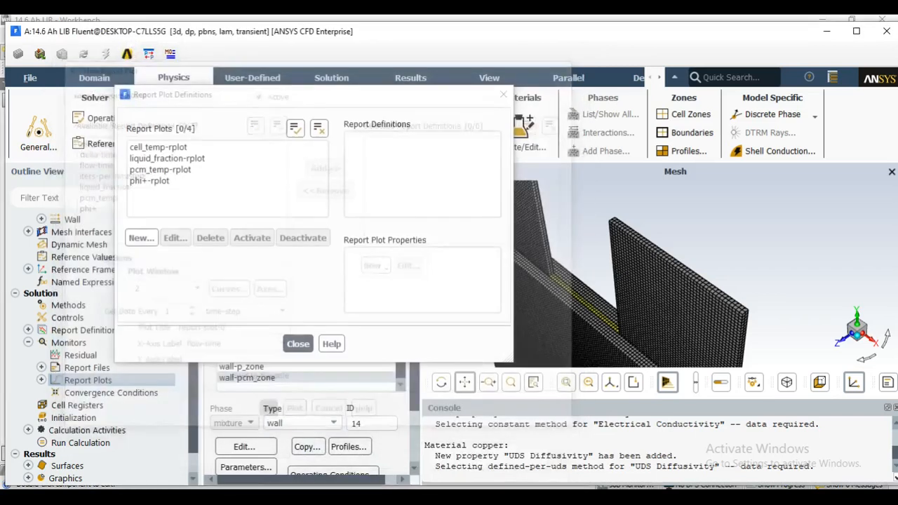
left_click(297, 343)
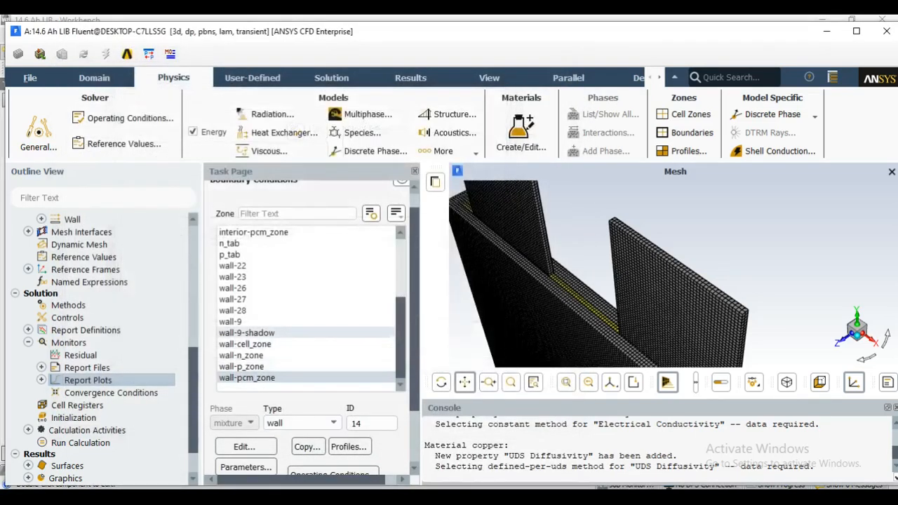
left_click(42, 379)
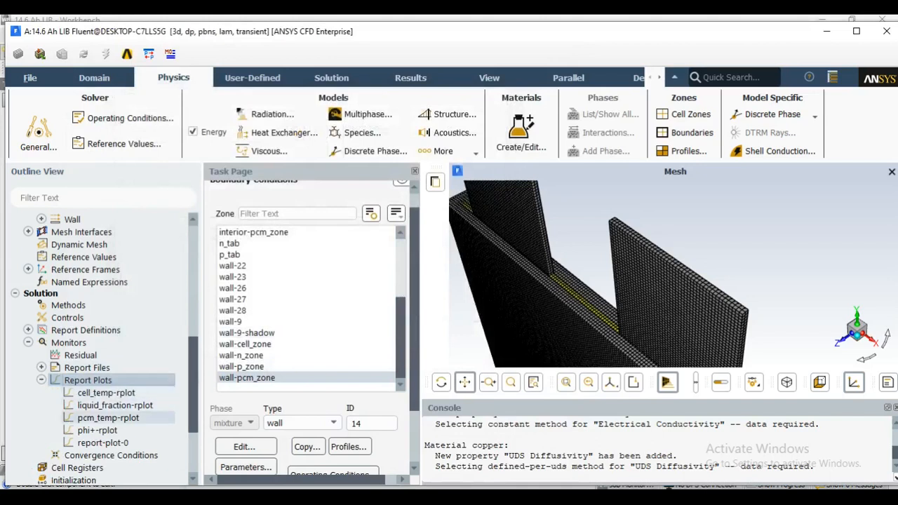
Initialize the solution using the hybrid initialization method
scroll(105, 351, "down", 2)
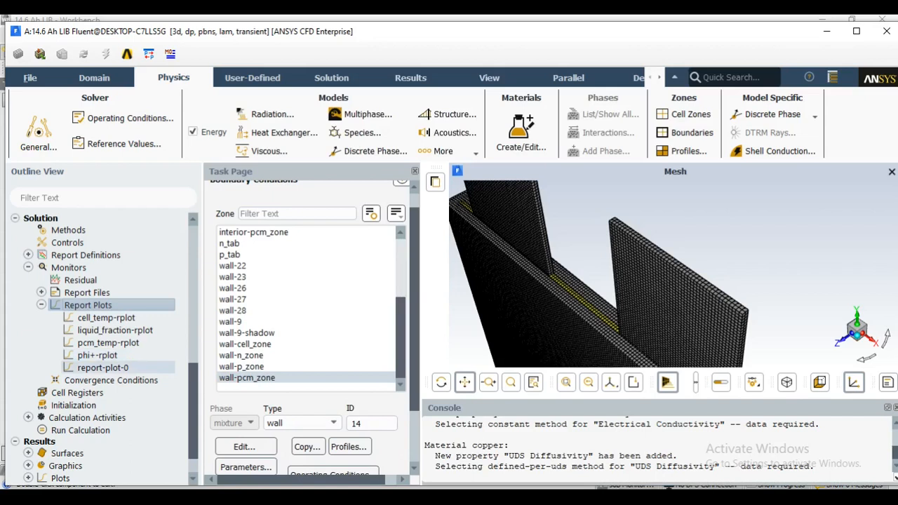
scroll(105, 356, "down", 1)
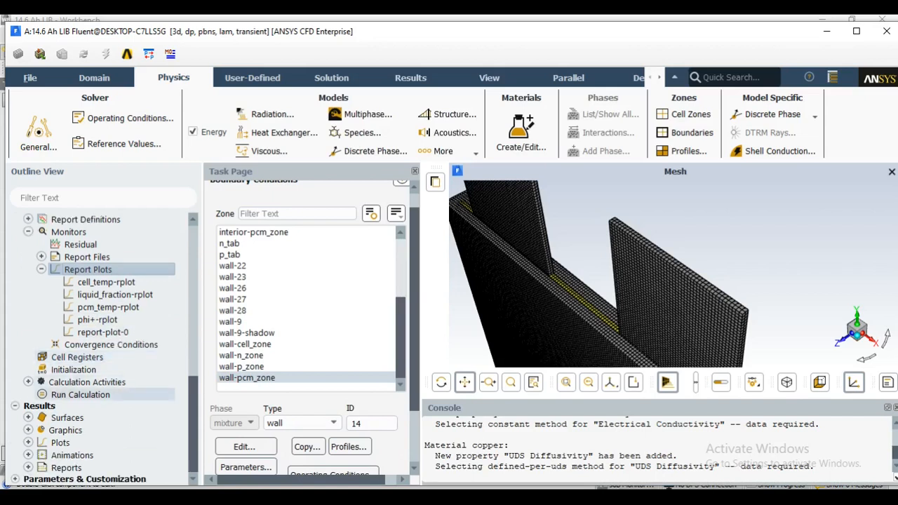
left_click(73, 369)
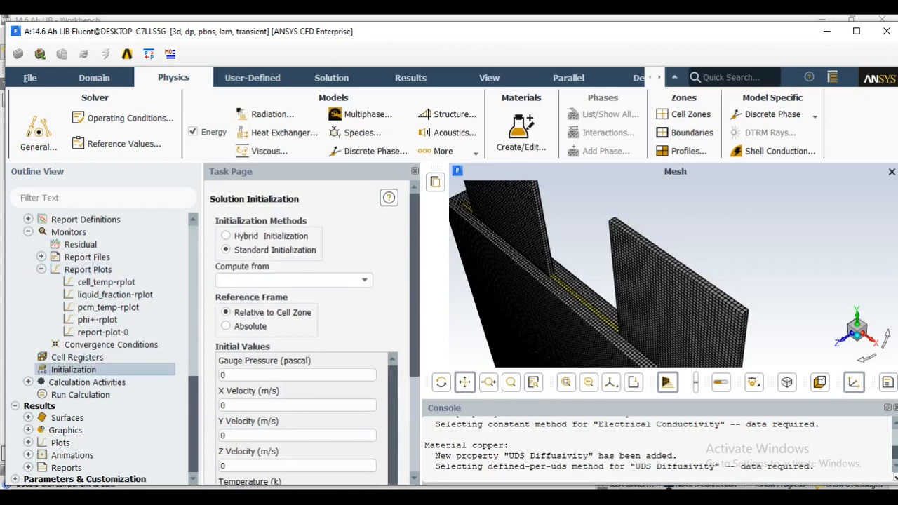
left_click(226, 236)
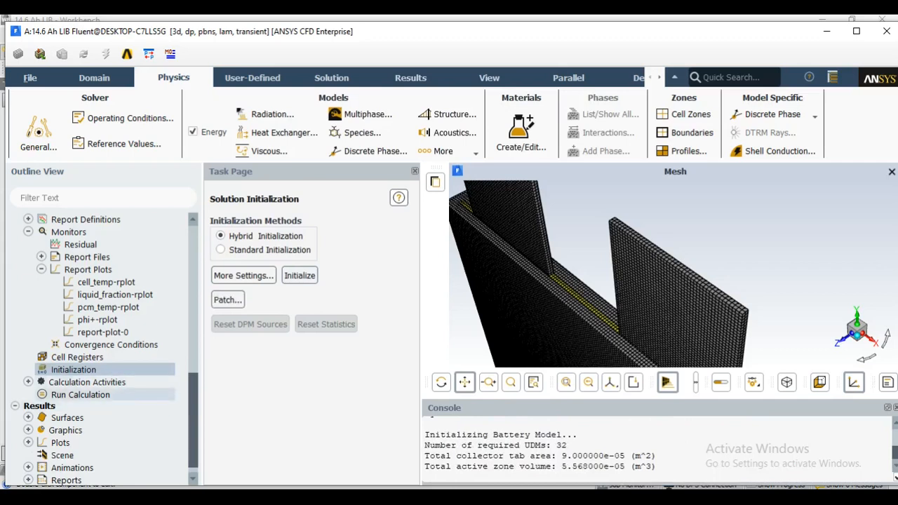
Set the number of time steps for the calculation run to 49
left_click(80, 395)
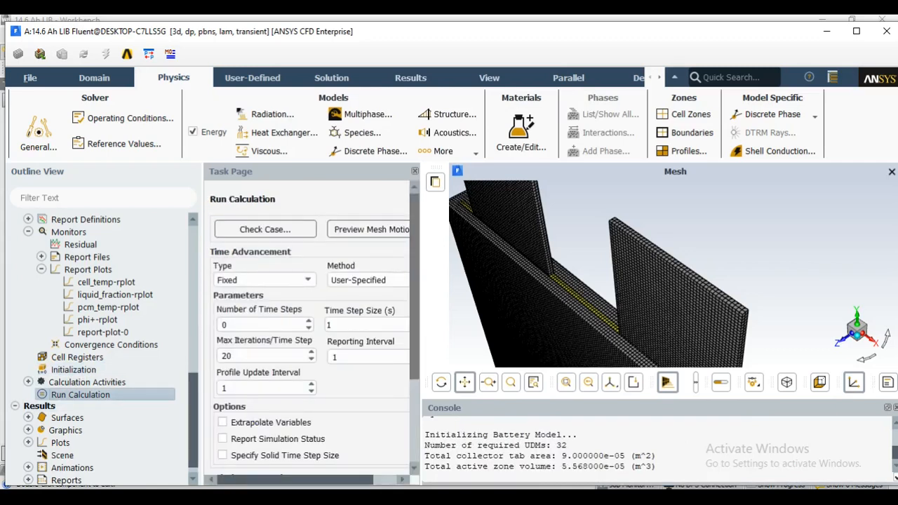
scroll(263, 281, "down", 1)
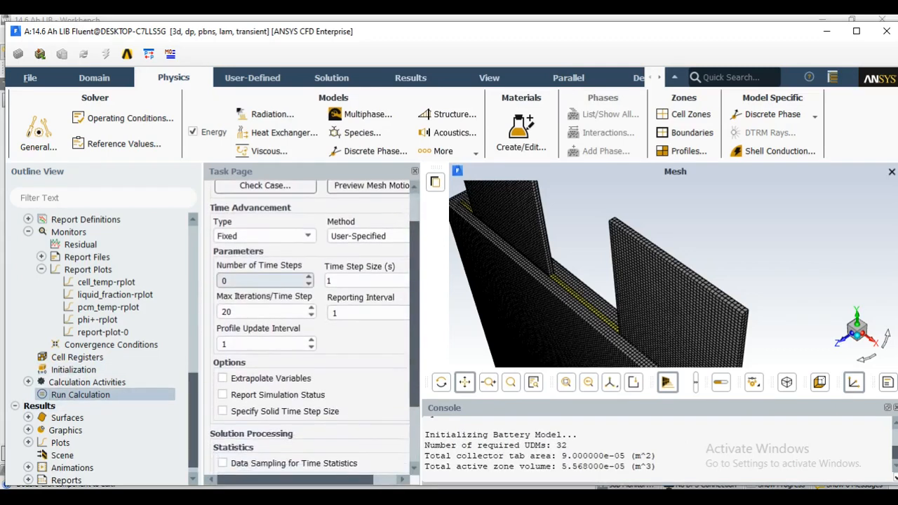
double_click(226, 281)
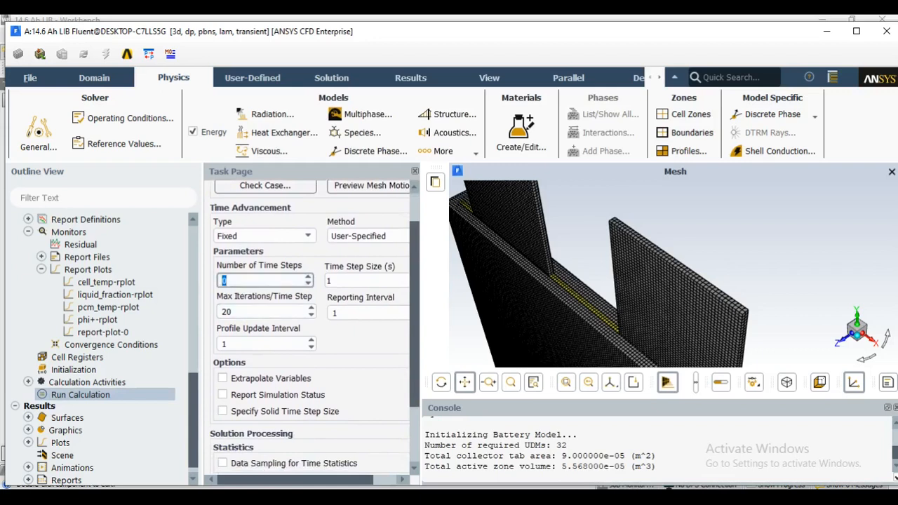
type("49")
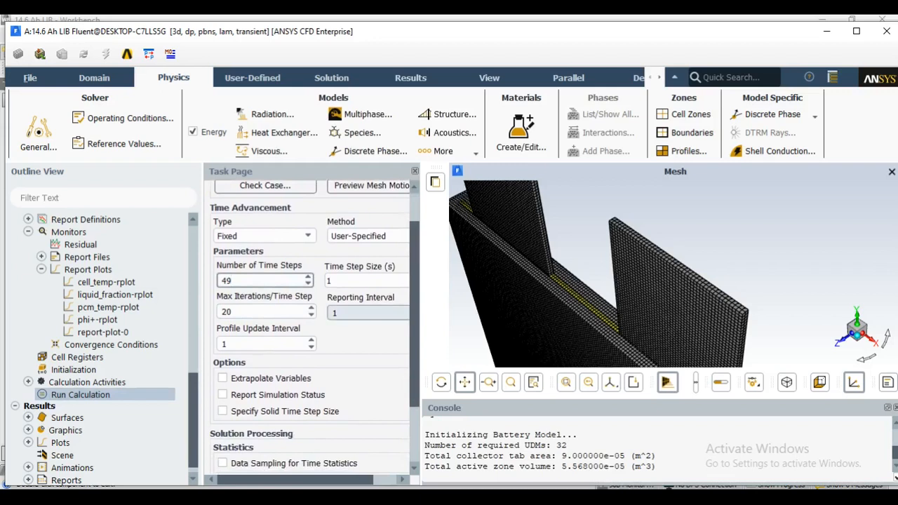
Set the maximum iterations per time step to 30 and the reporting interval to 5
left_click_drag(421, 313, 471, 313)
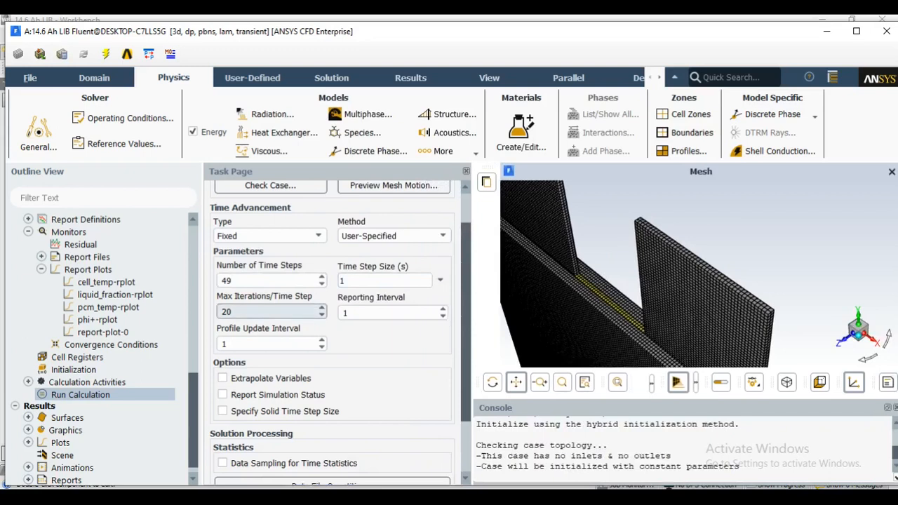
double_click(226, 312)
type("30")
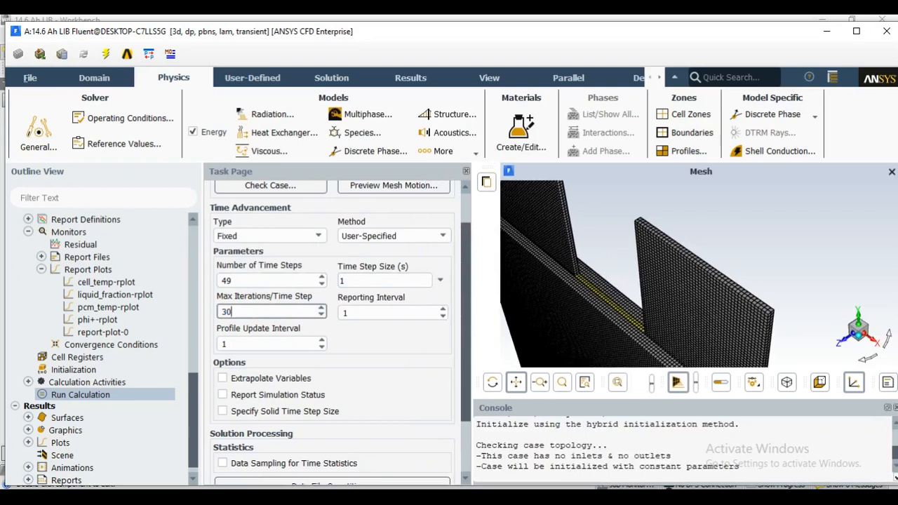
key("Tab")
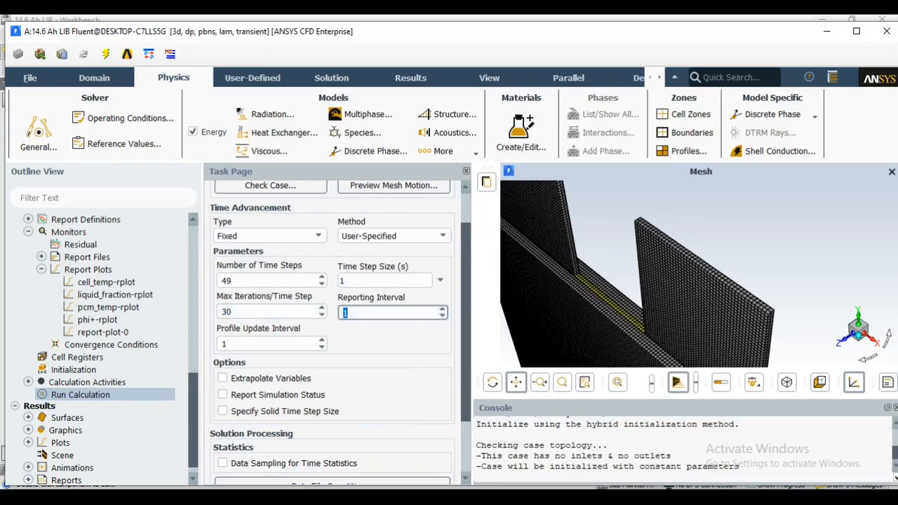
type("5")
left_click_drag(466, 308, 466, 278)
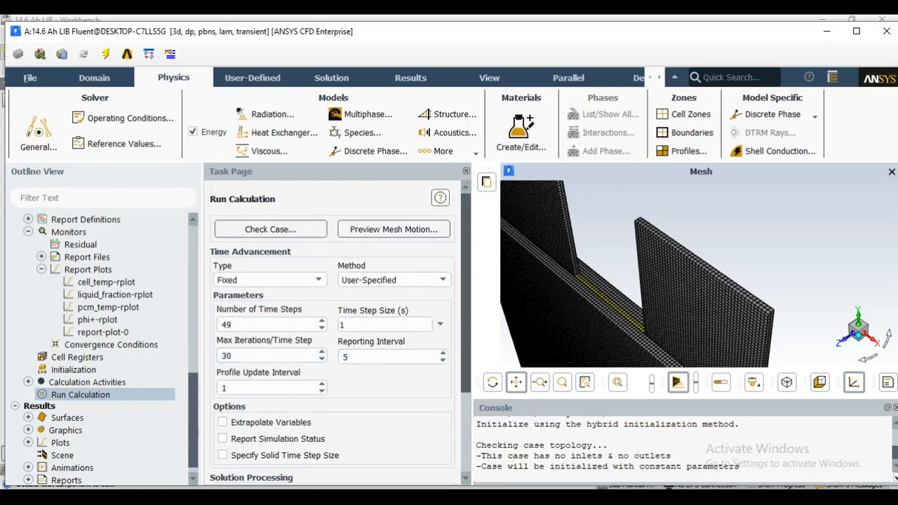
Start the calculation, using the settings and mesh changes for the current calculation only
scroll(270, 291, "down", 1)
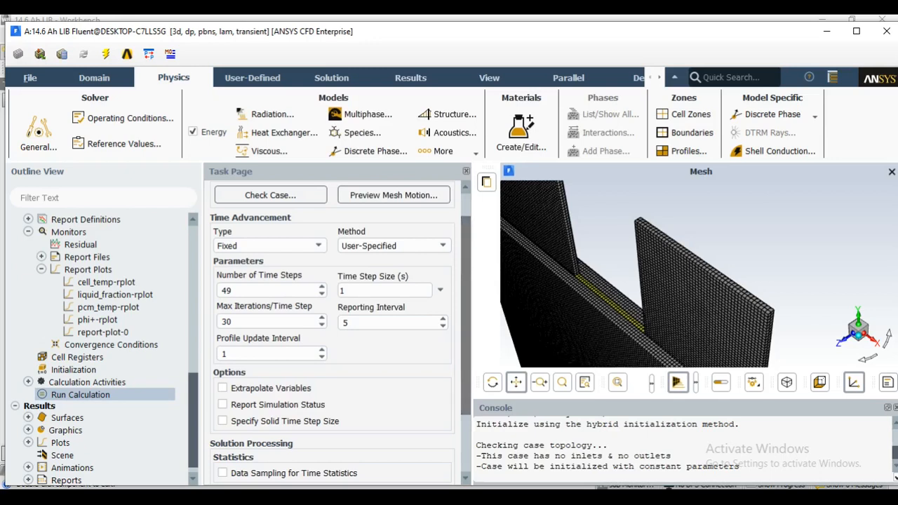
scroll(337, 329, "down", 3)
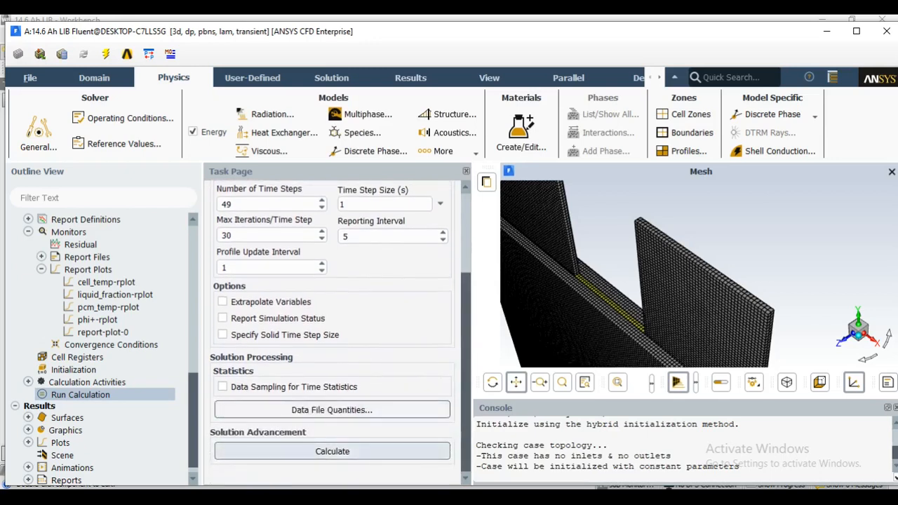
left_click(331, 451)
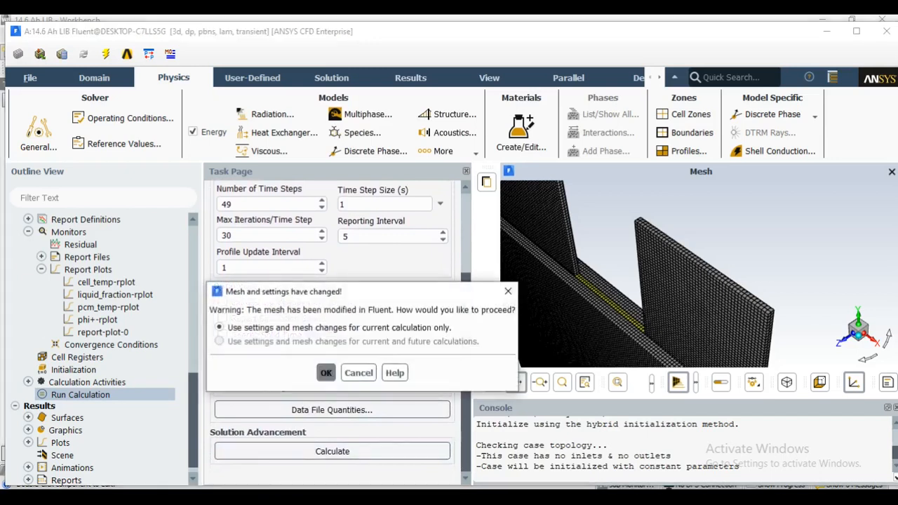
left_click(326, 372)
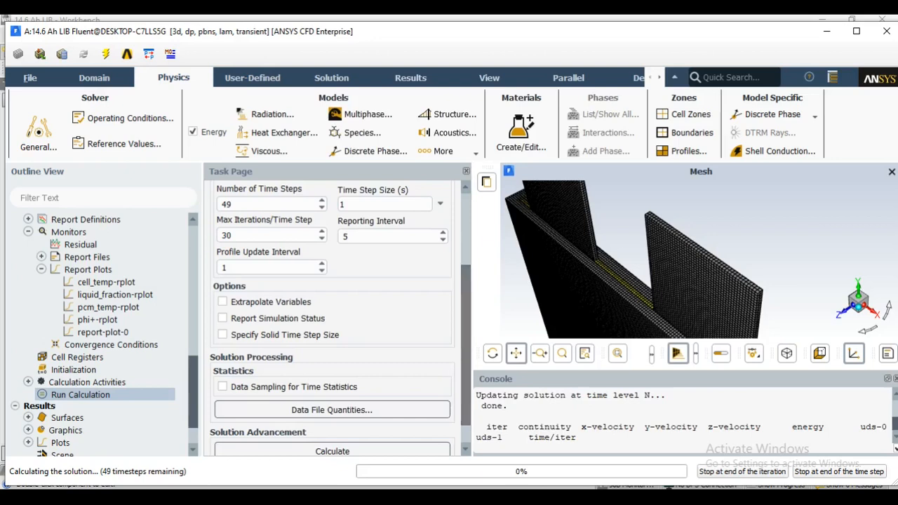
Narrow the task page to widen the graphics area and enlarge the legend of the scaled residuals plot
left_click_drag(473, 316, 291, 316)
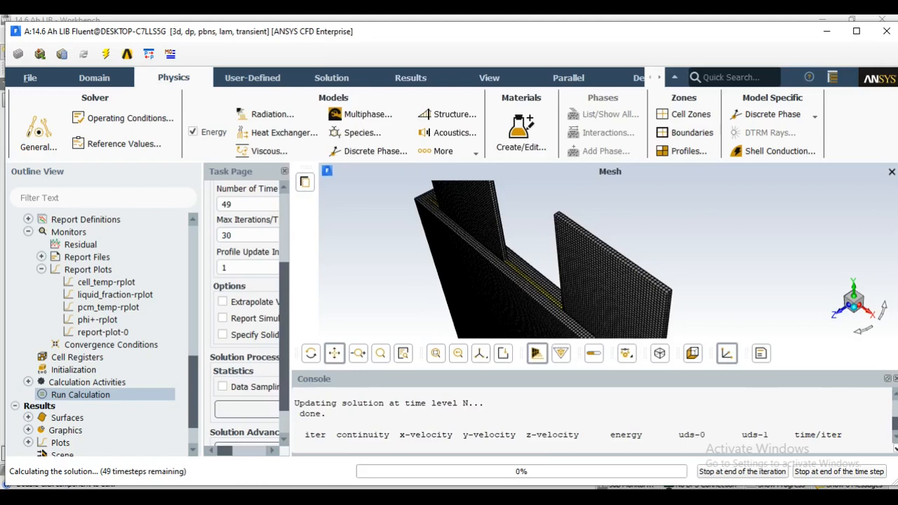
left_click_drag(291, 316, 458, 316)
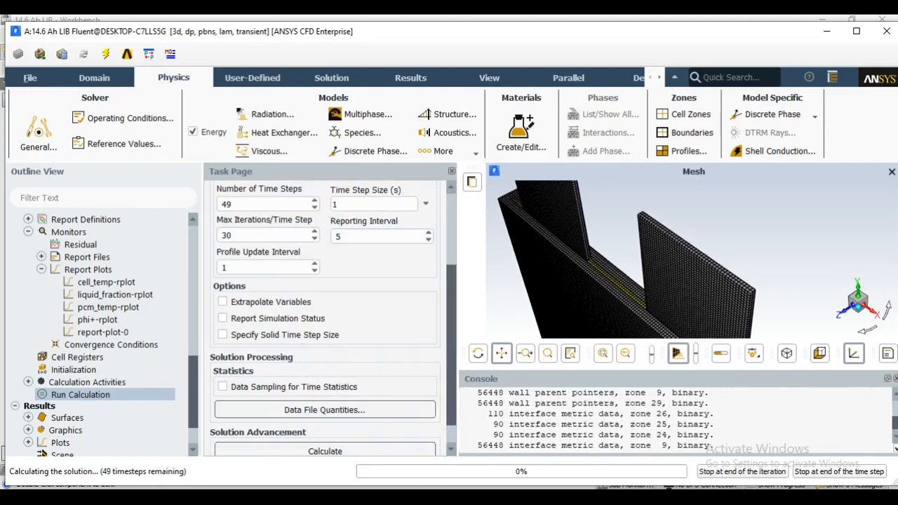
left_click_drag(458, 316, 321, 316)
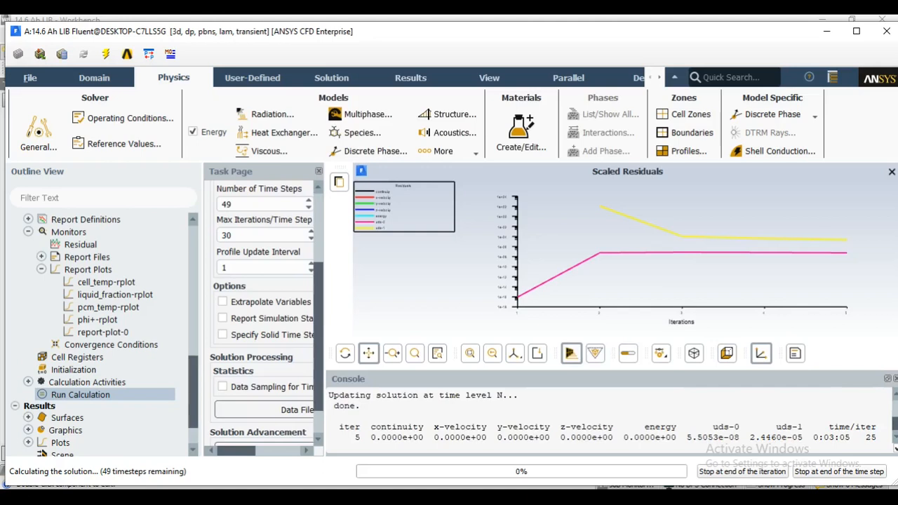
left_click_drag(454, 231, 494, 251)
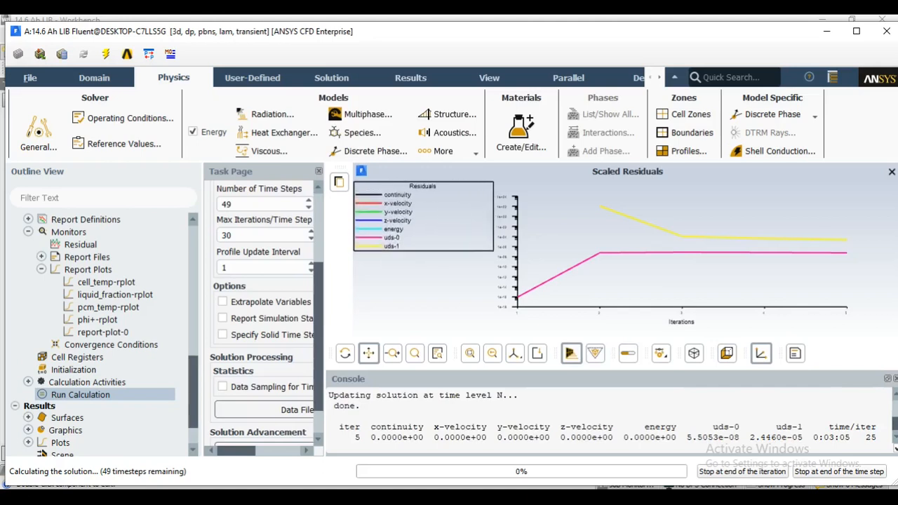
left_click_drag(493, 250, 481, 245)
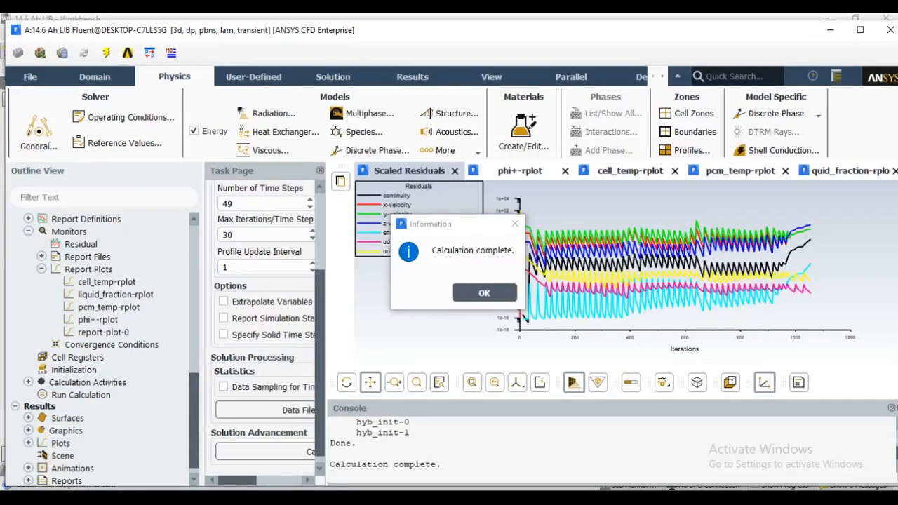
Acknowledge the finished calculation and review the phi+, cell temperature, PCM temperature and liquid fraction plots
left_click(484, 292)
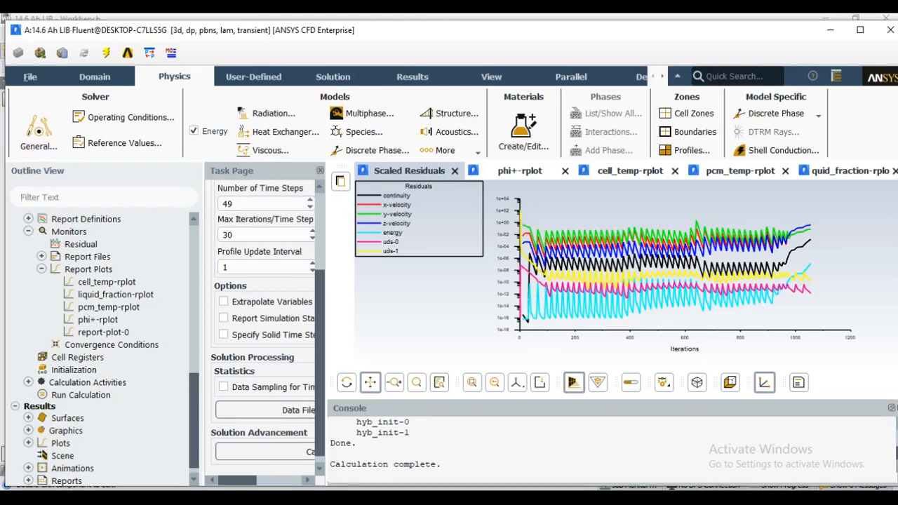
left_click(520, 171)
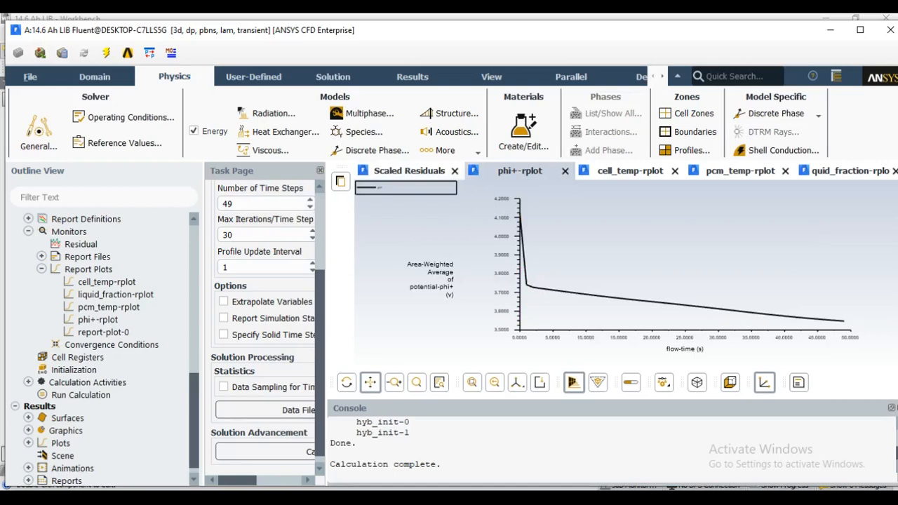
left_click(630, 171)
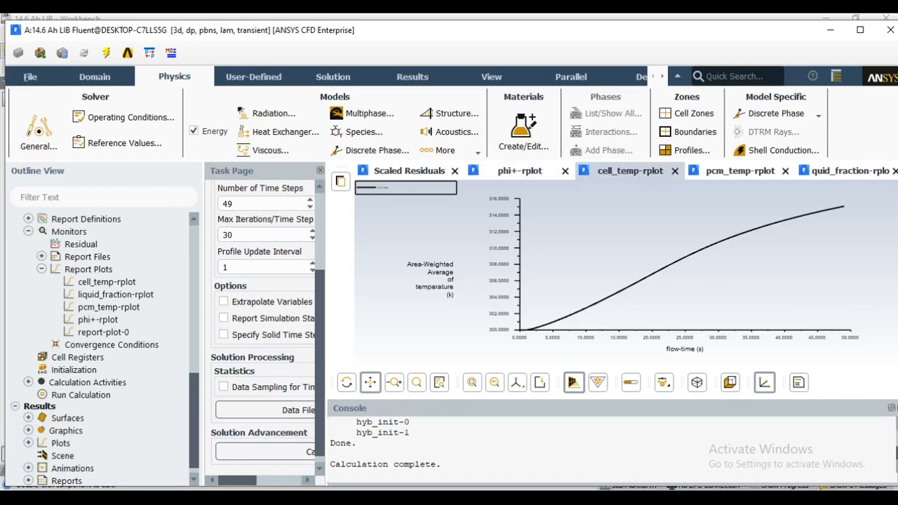
left_click(740, 171)
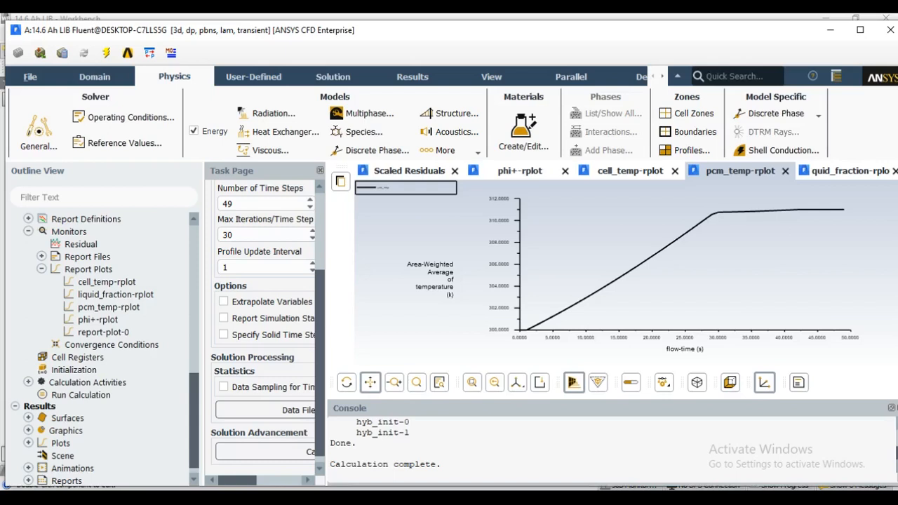
left_click(850, 171)
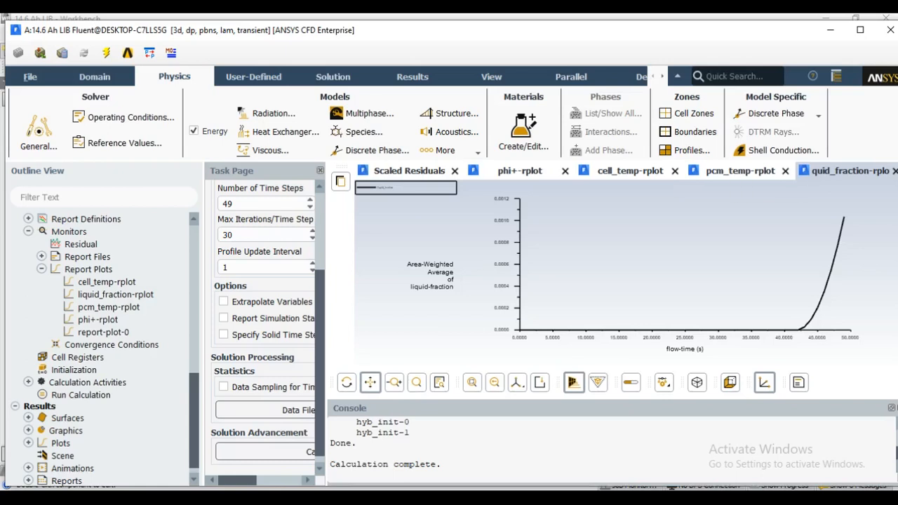
left_click(740, 172)
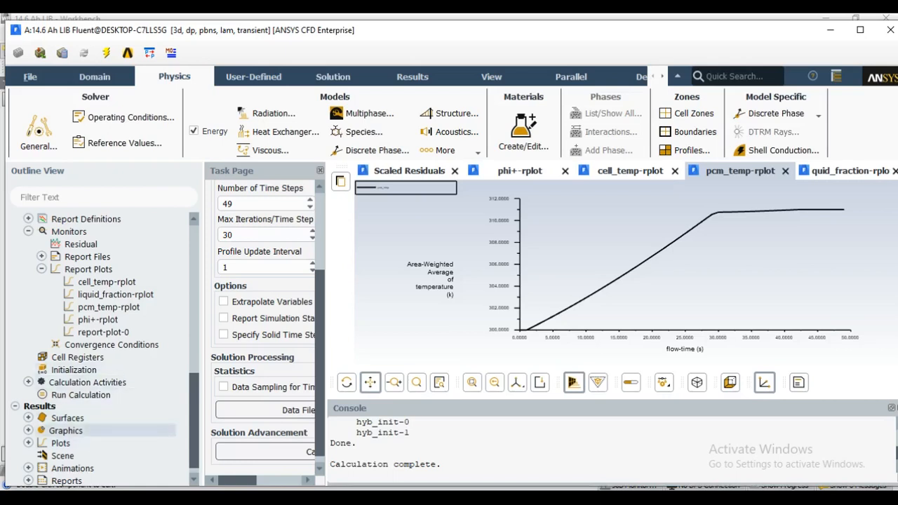
Start a new contour plot named contour-1 and set its variable to static temperature
left_click(28, 430)
left_click(82, 456)
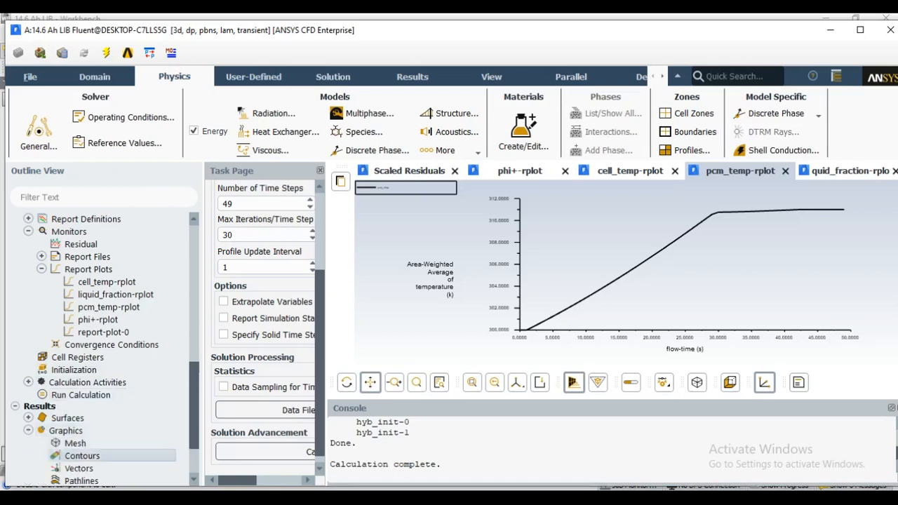
double_click(82, 456)
left_click_drag(327, 182, 260, 82)
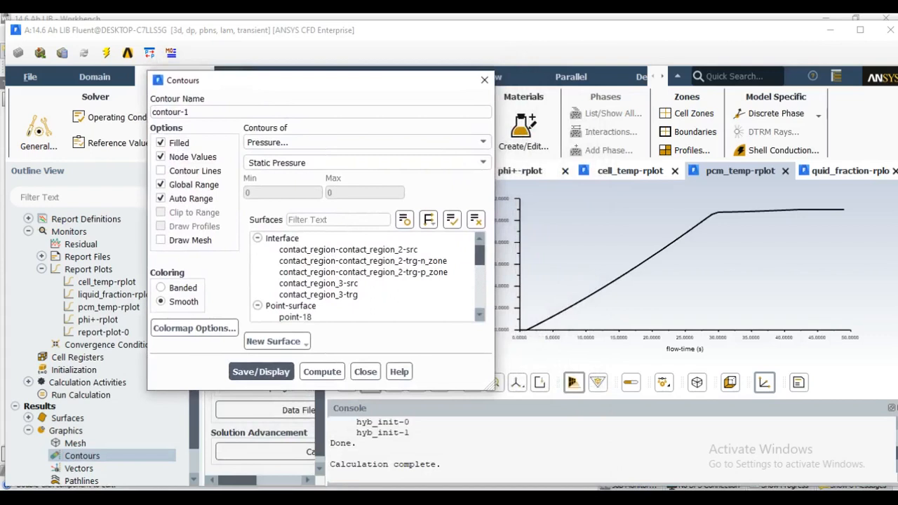
left_click(365, 141)
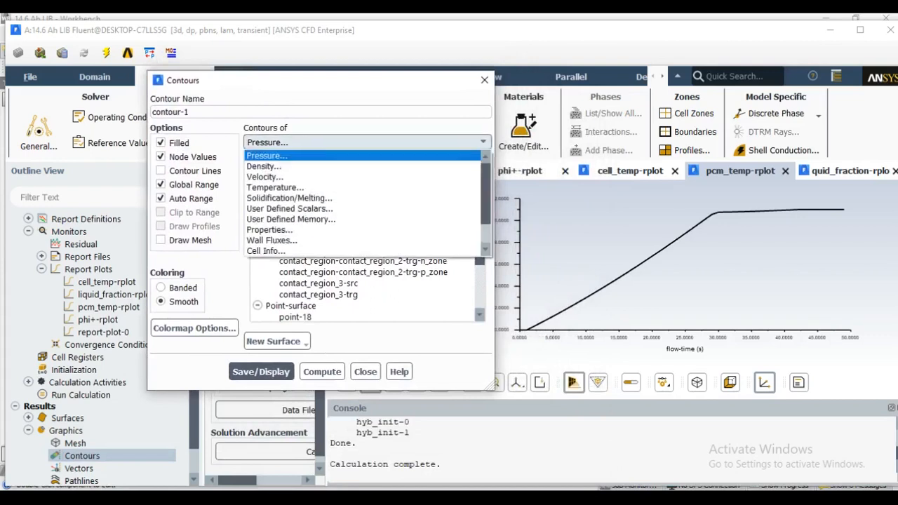
left_click(275, 187)
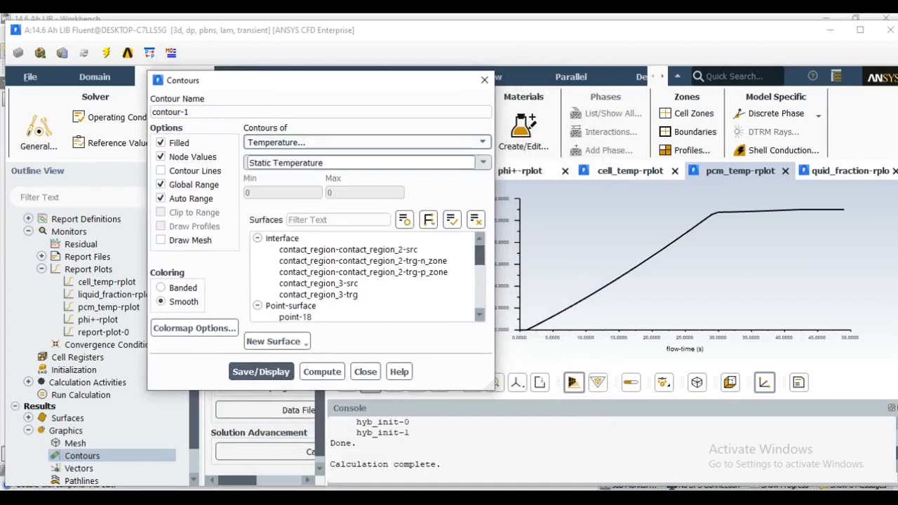
Select the surfaces wall-cell_zone, wall-n_zone, wall-p_zone and wall-pcm_zone for the contour
scroll(337, 295, "down", 10)
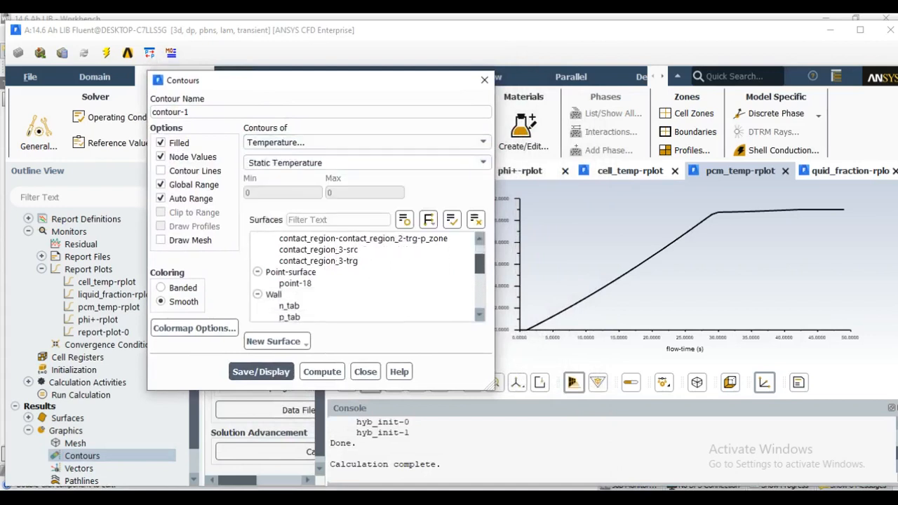
scroll(337, 288, "down", 1)
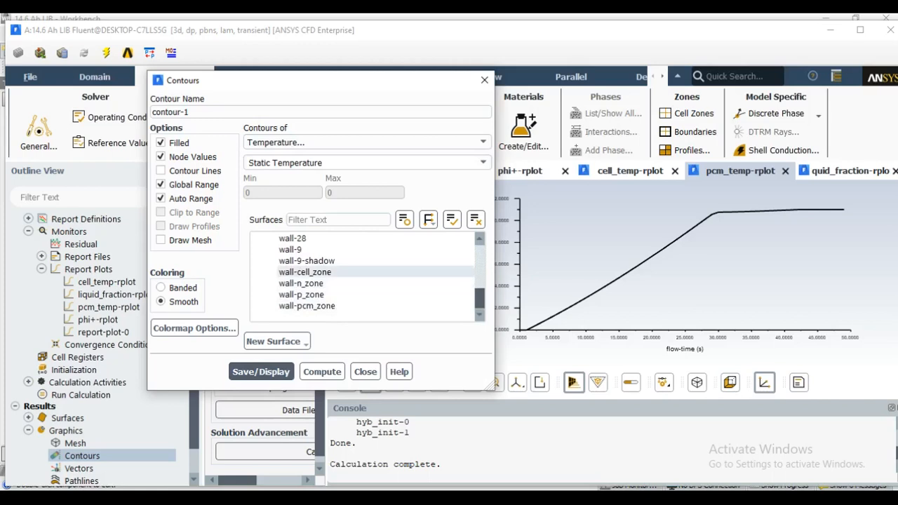
left_click(361, 273)
left_click(362, 284)
left_click(362, 295)
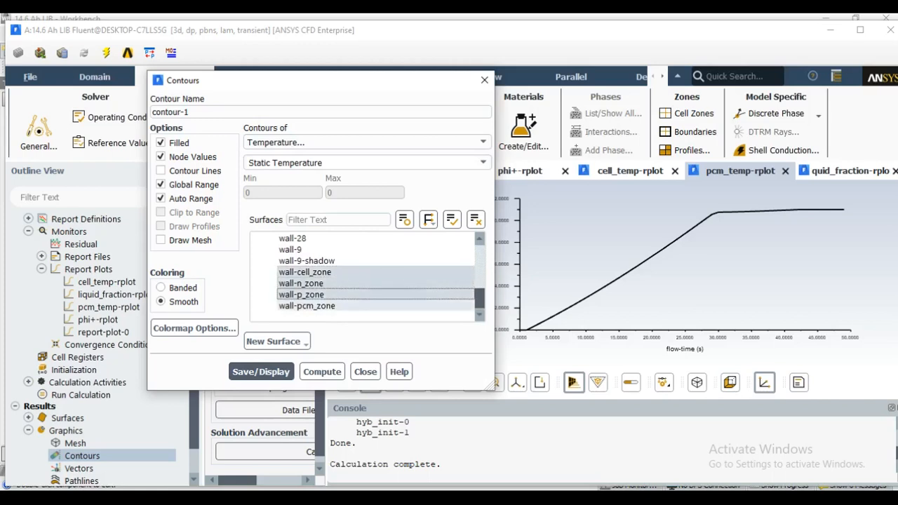
left_click(332, 306)
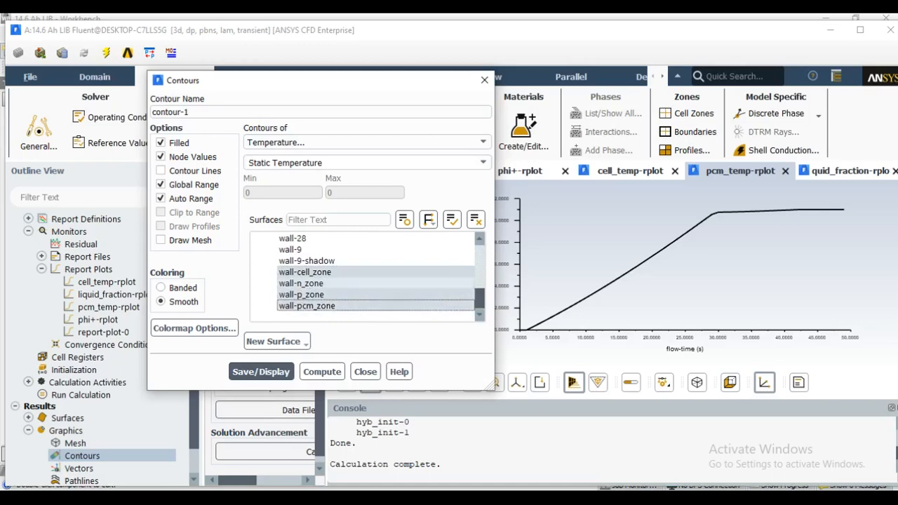
Save and display the static temperature contour, close its settings, and reposition and enlarge the colour legend
left_click(261, 372)
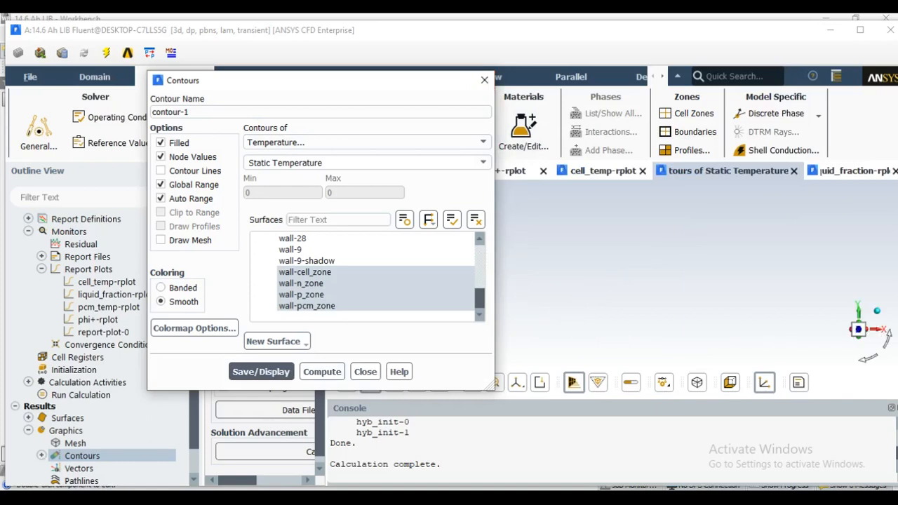
left_click(484, 80)
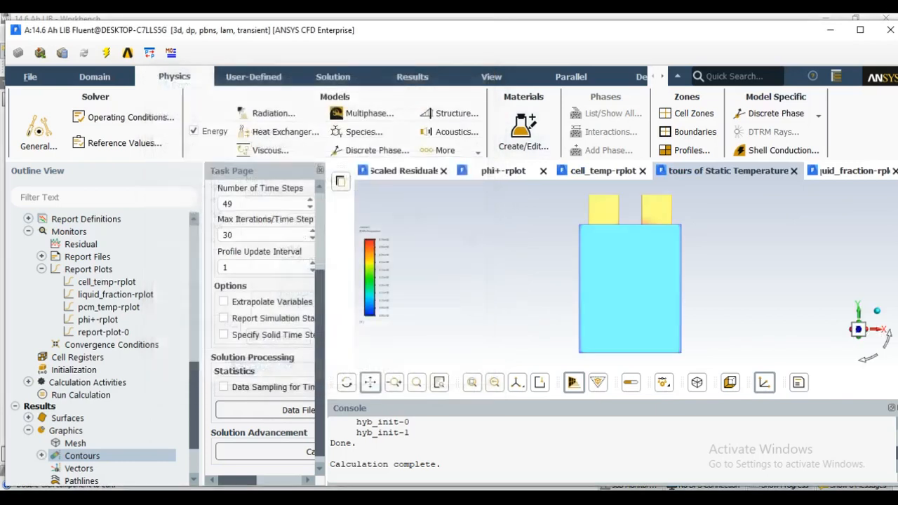
left_click_drag(383, 274, 384, 234)
left_click_drag(408, 283, 444, 356)
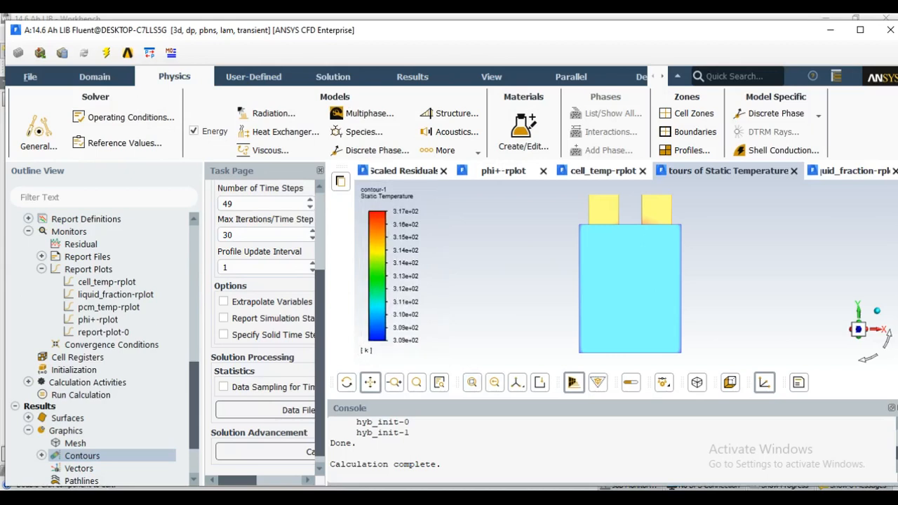
Examine the static temperature distribution on the battery from an angle, including the tabs and the layered upper edge between them
left_click_drag(630, 281, 584, 308)
left_click(347, 382)
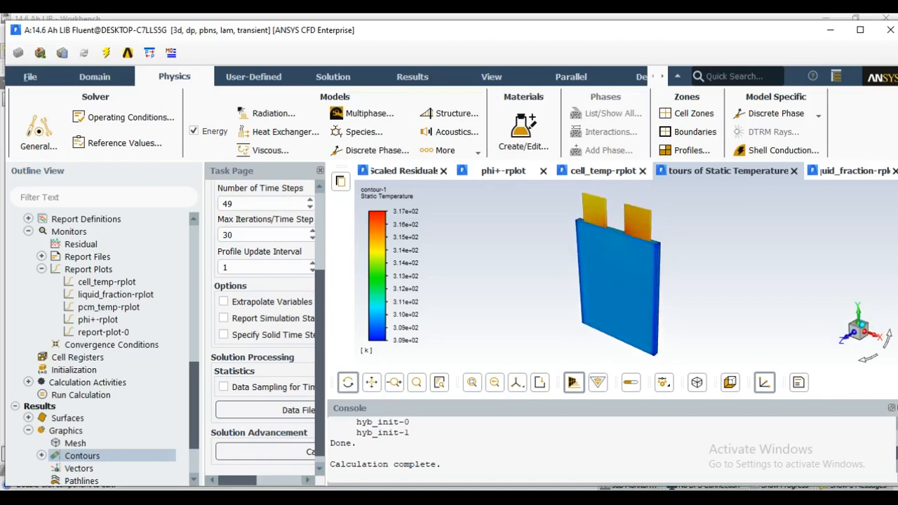
scroll(609, 226, "up", 8)
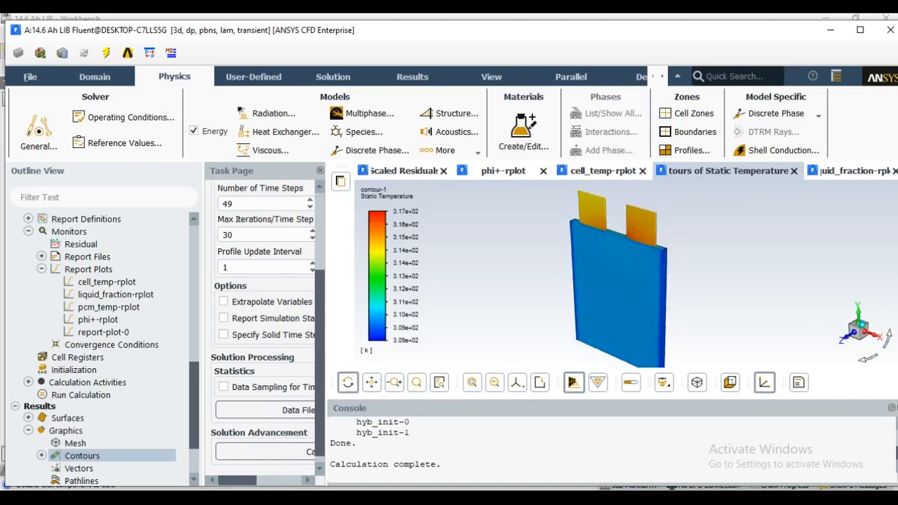
scroll(609, 226, "up", 6)
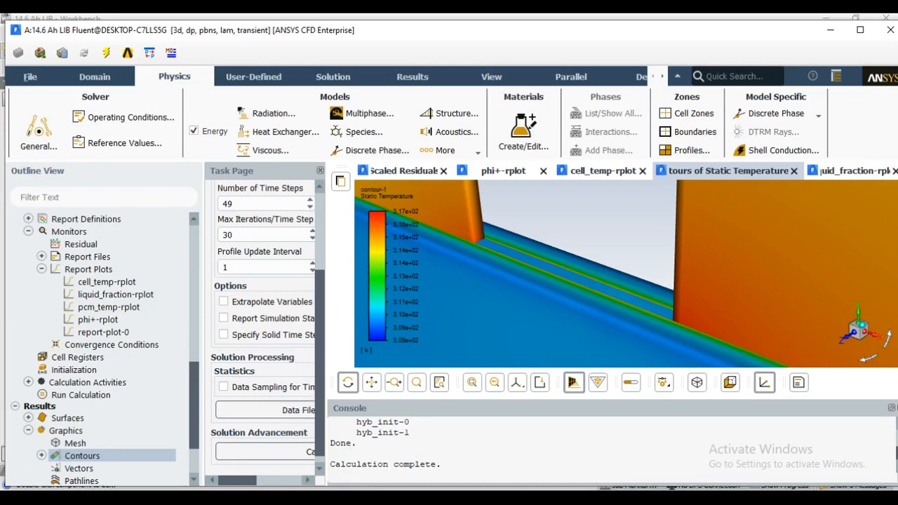
scroll(484, 217, "up", 1)
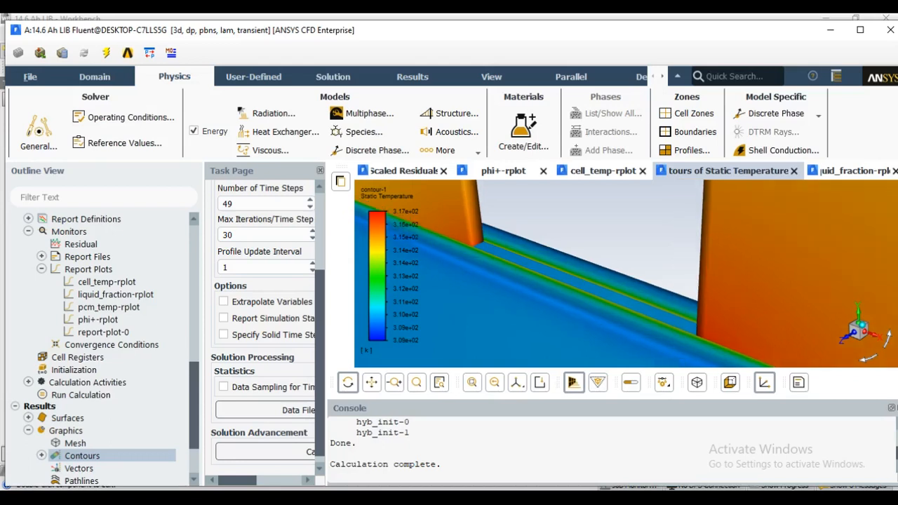
scroll(498, 221, "down", 5)
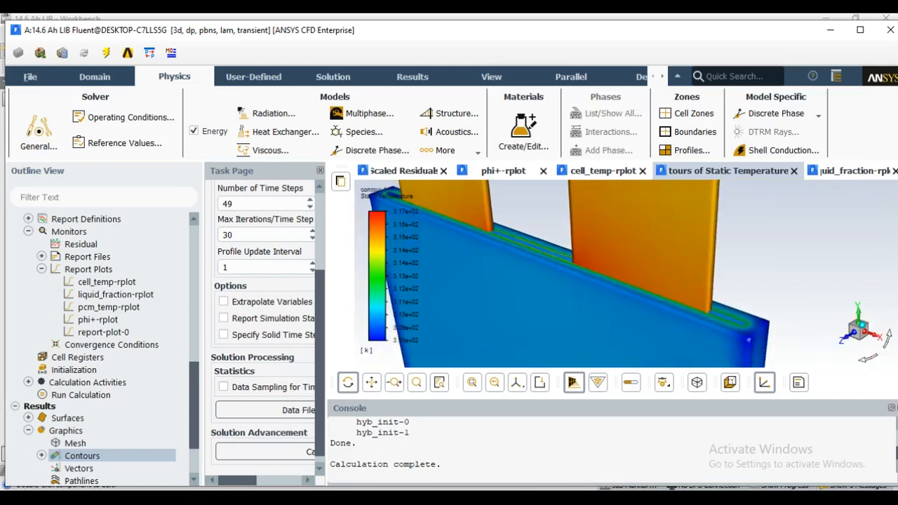
scroll(498, 222, "down", 3)
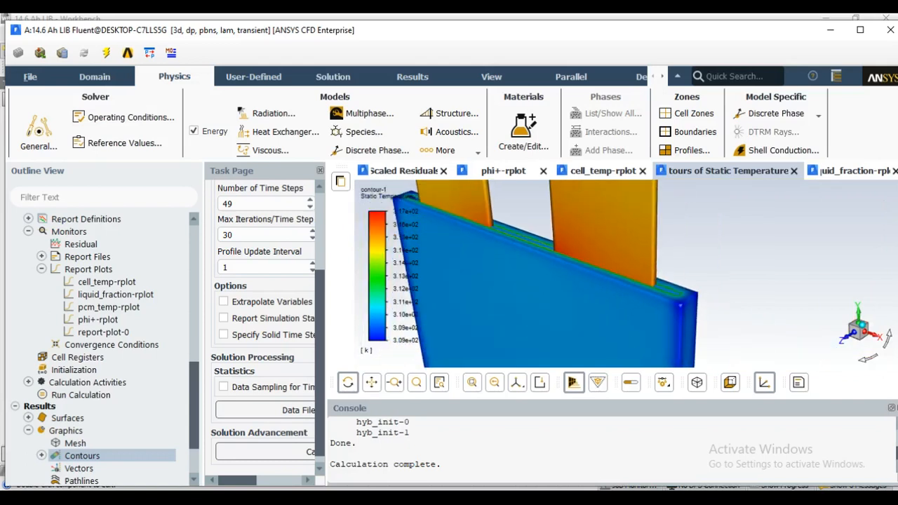
left_click(370, 382)
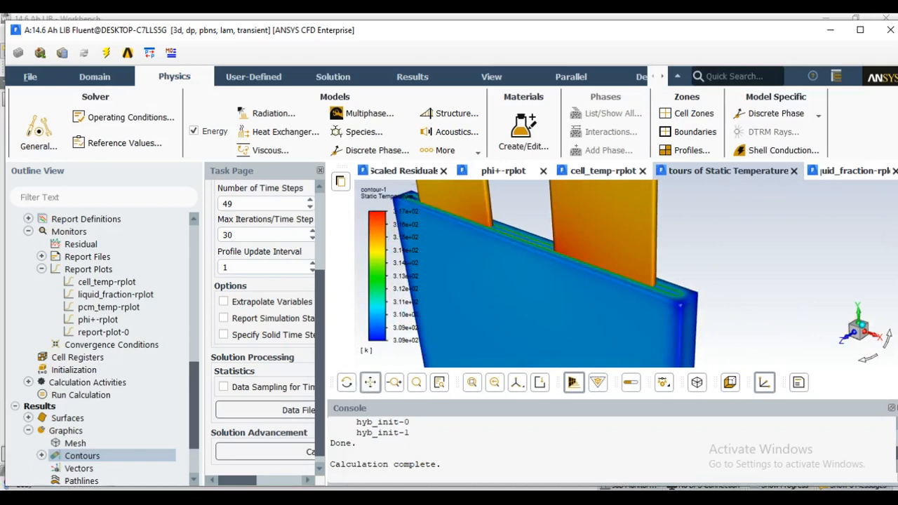
left_click_drag(527, 263, 564, 303)
scroll(563, 283, "up", 2)
scroll(563, 283, "down", 2)
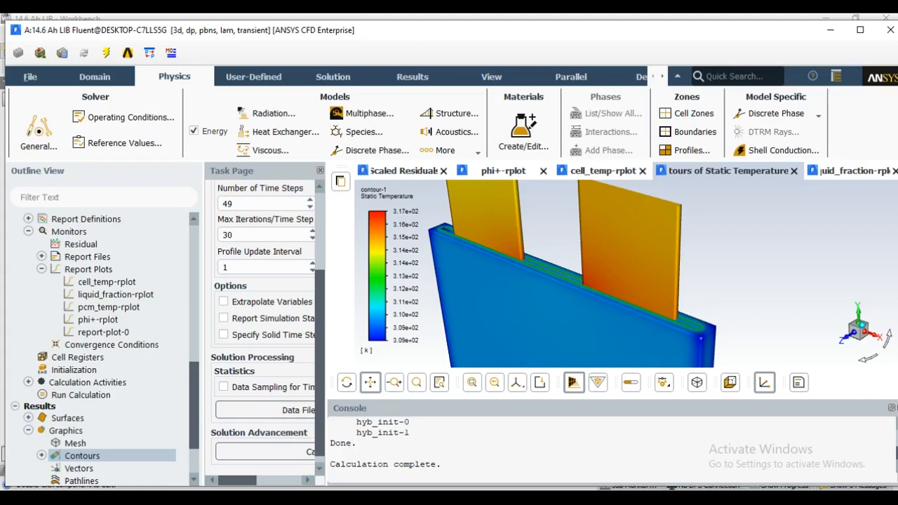
scroll(539, 268, "up", 8)
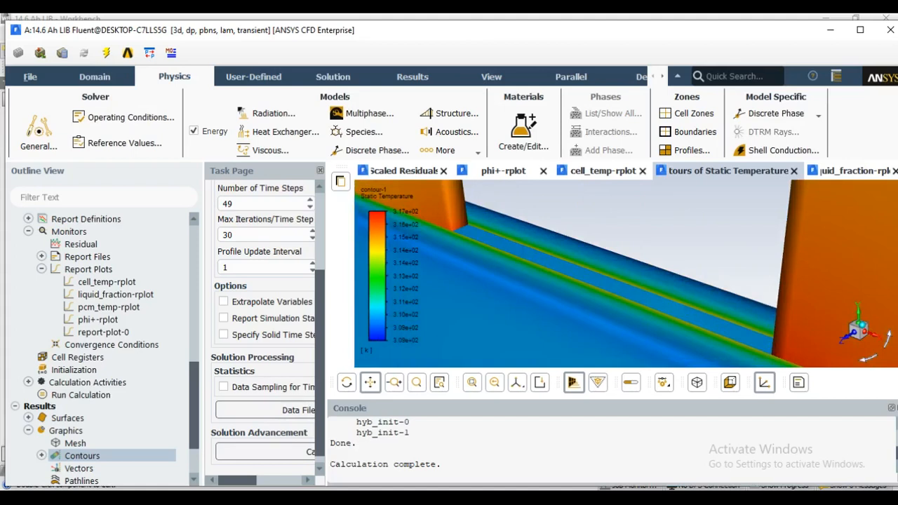
scroll(539, 268, "down", 8)
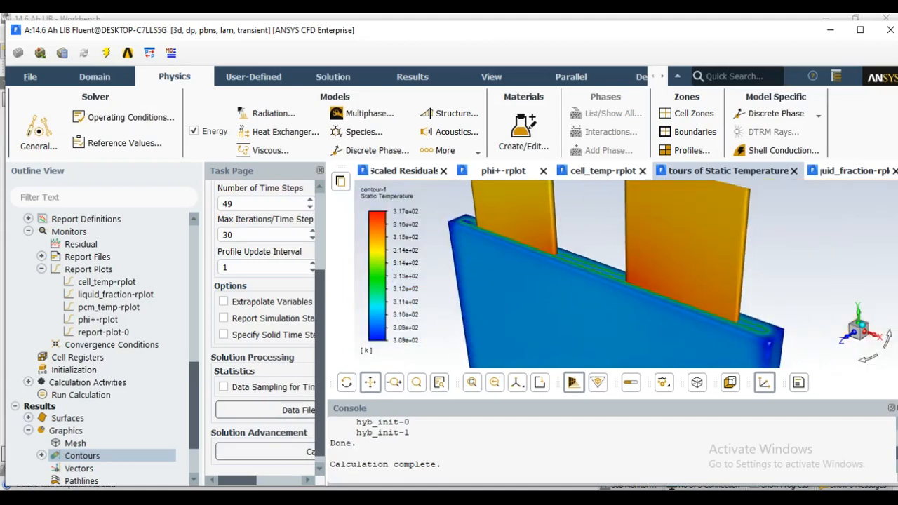
scroll(538, 268, "down", 2)
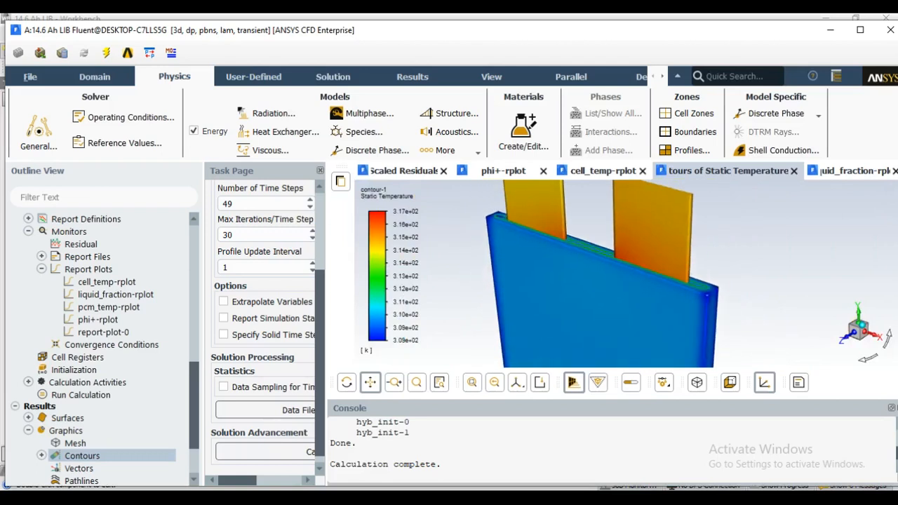